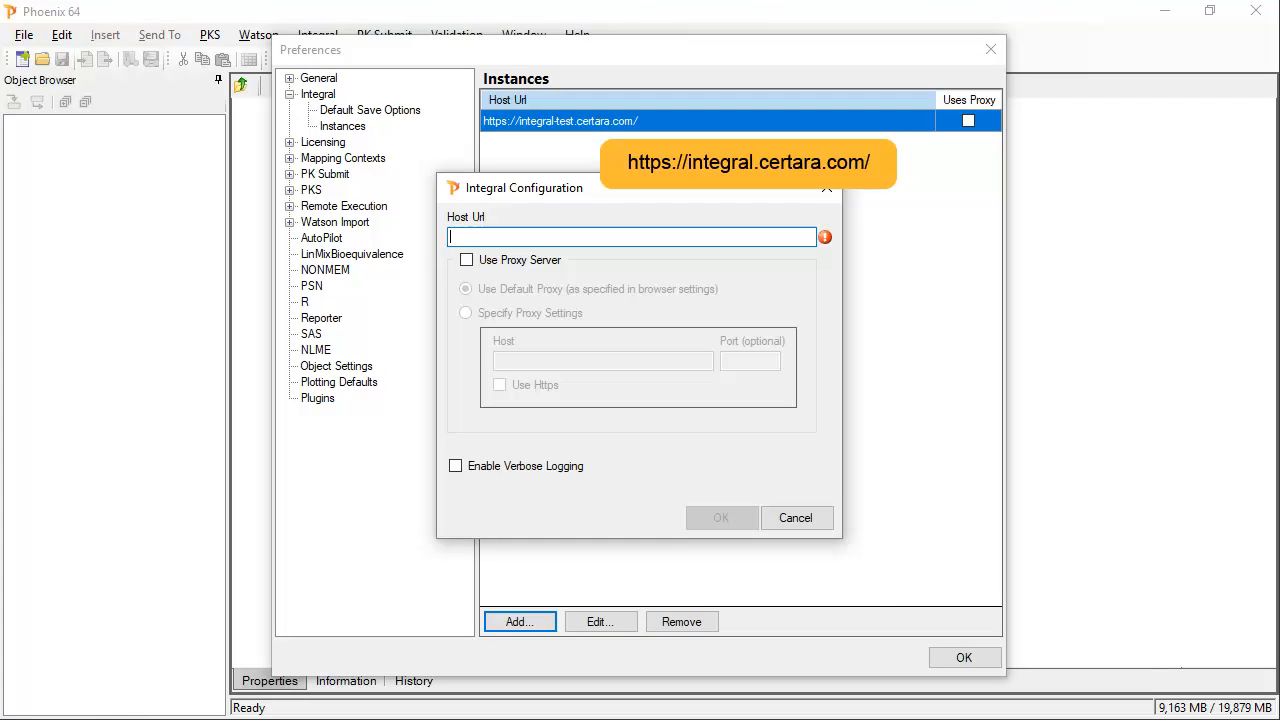
type("https://integral.certara.com/")
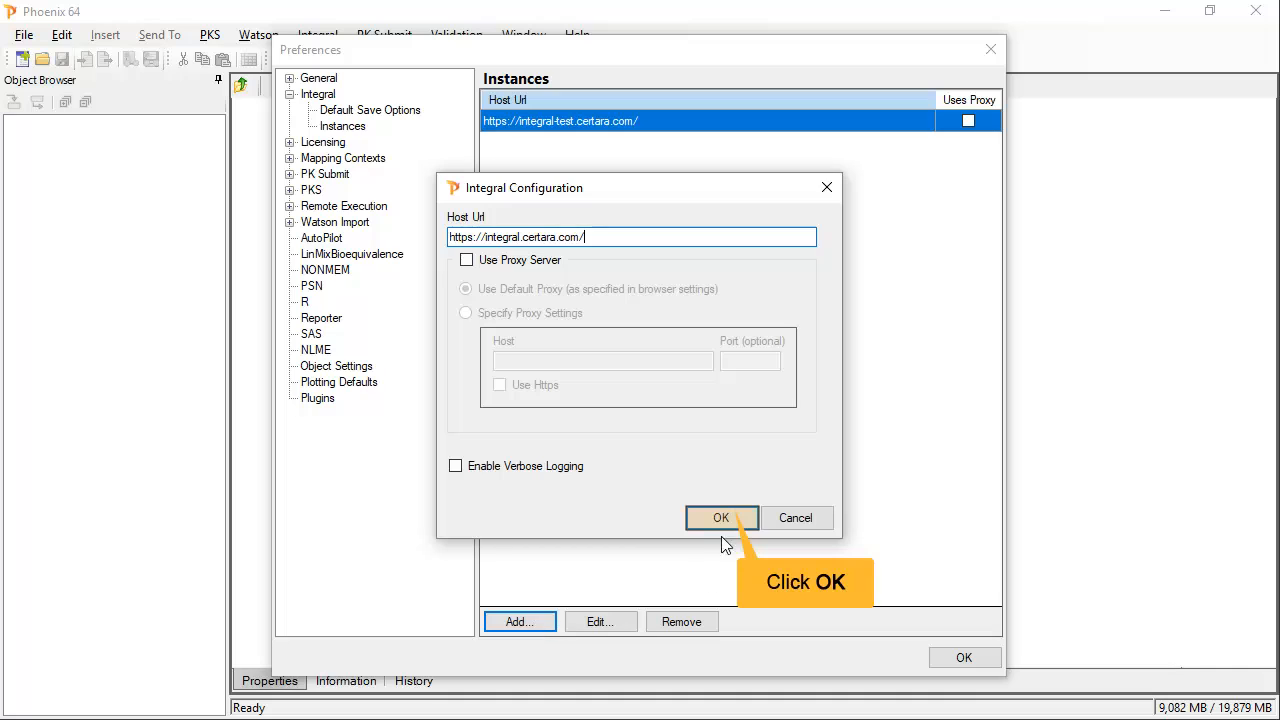
left_click(724, 517)
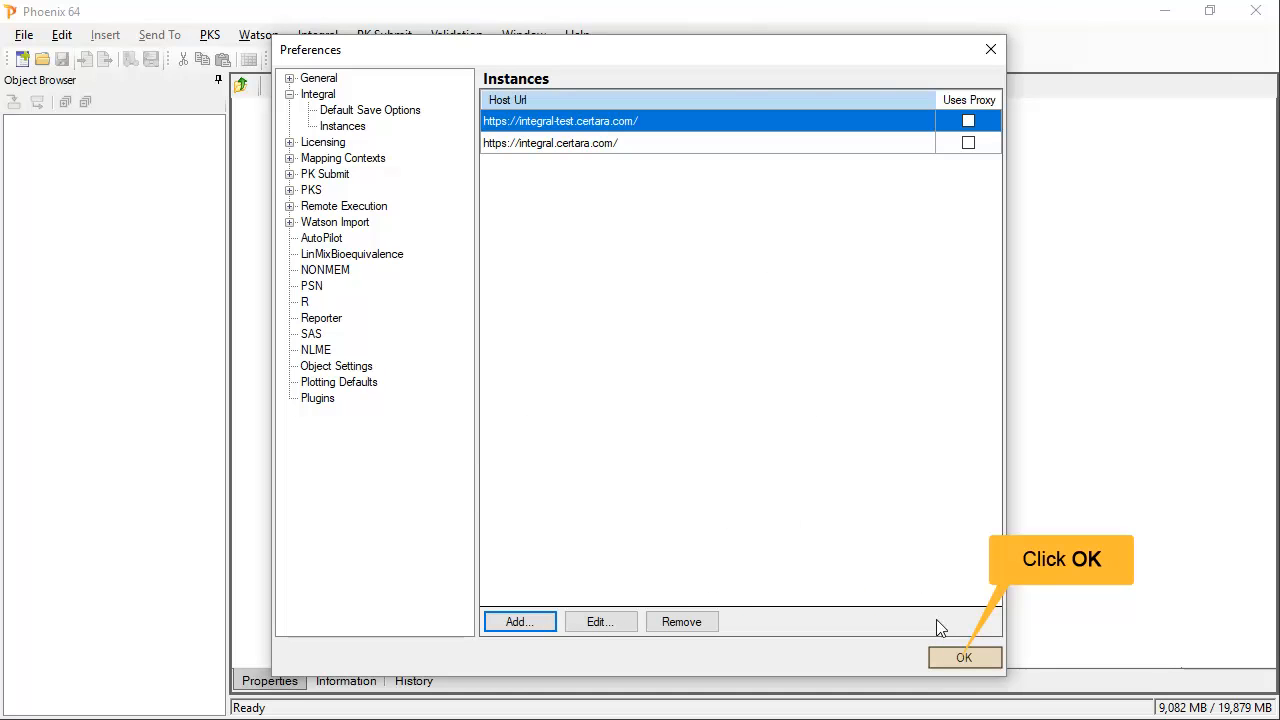
left_click(940, 657)
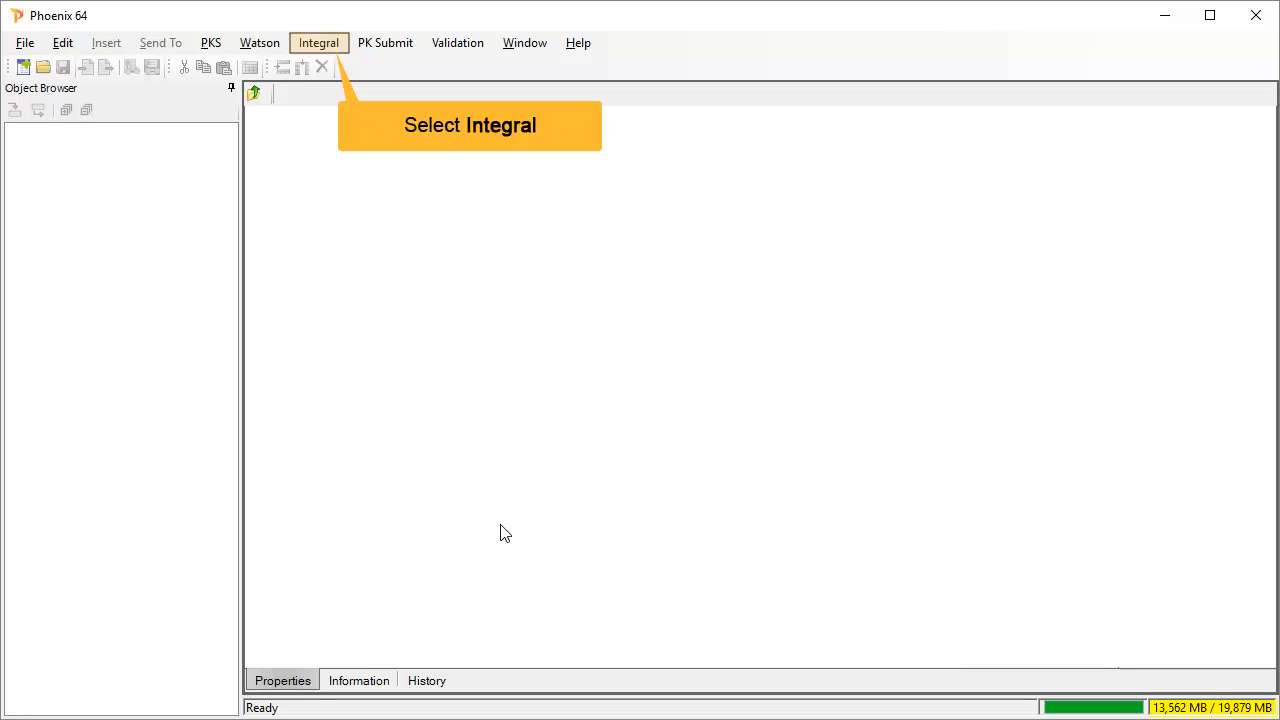
left_click(326, 51)
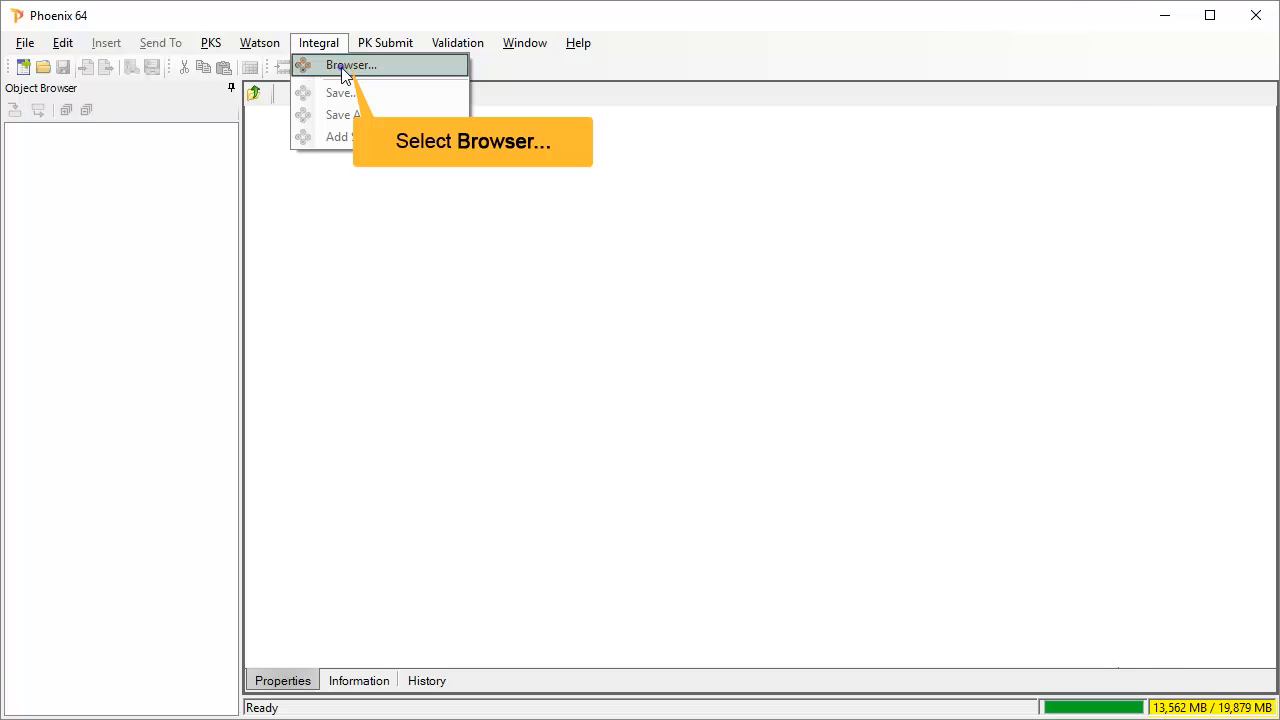
left_click(342, 68)
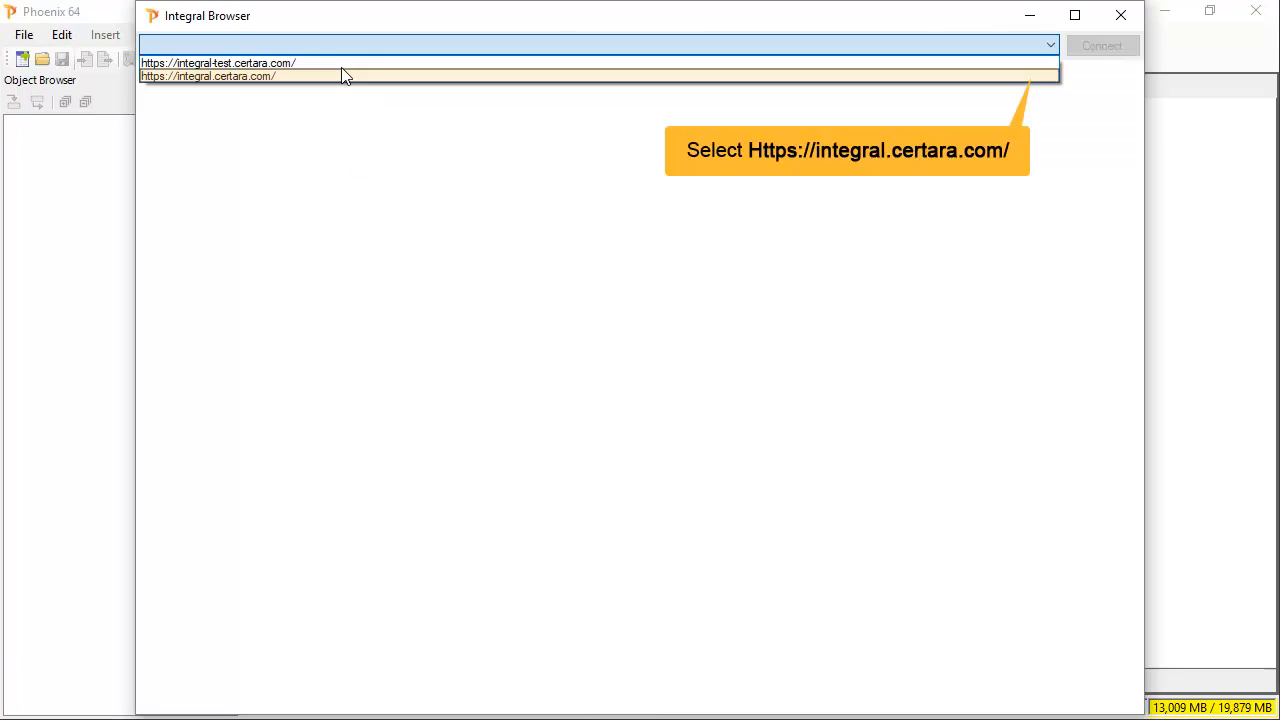
left_click(1043, 77)
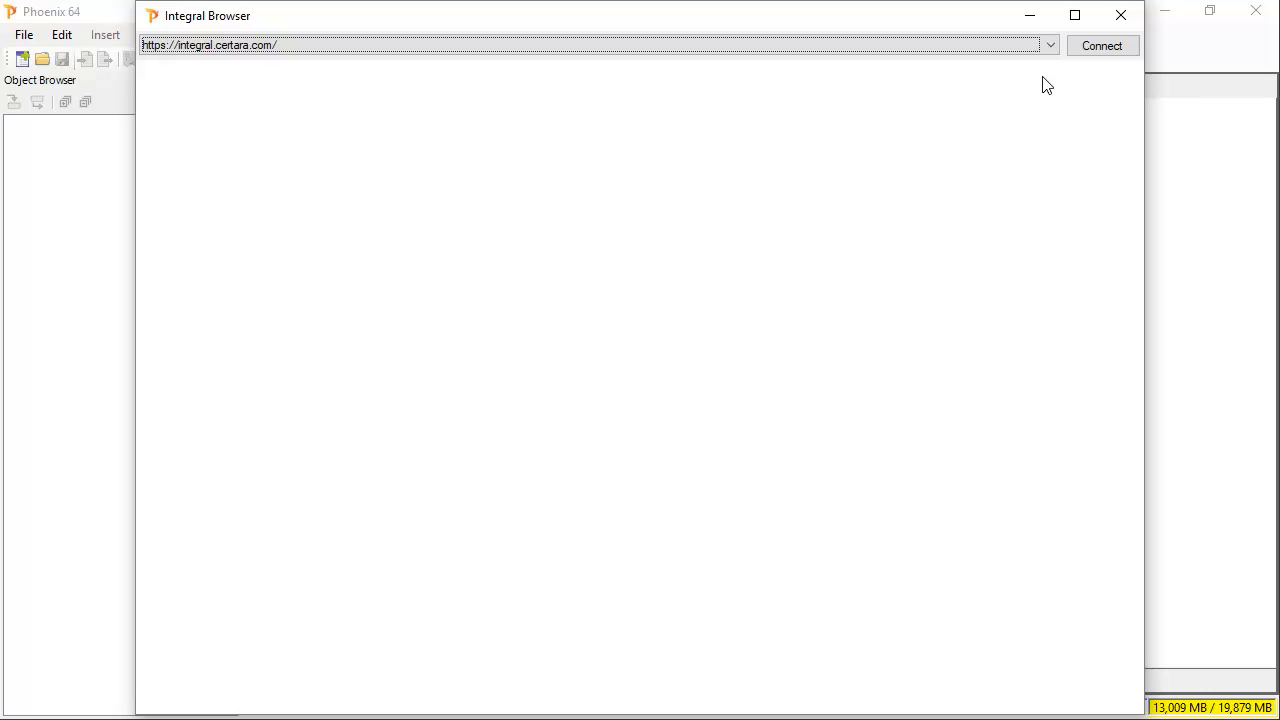
left_click(1109, 51)
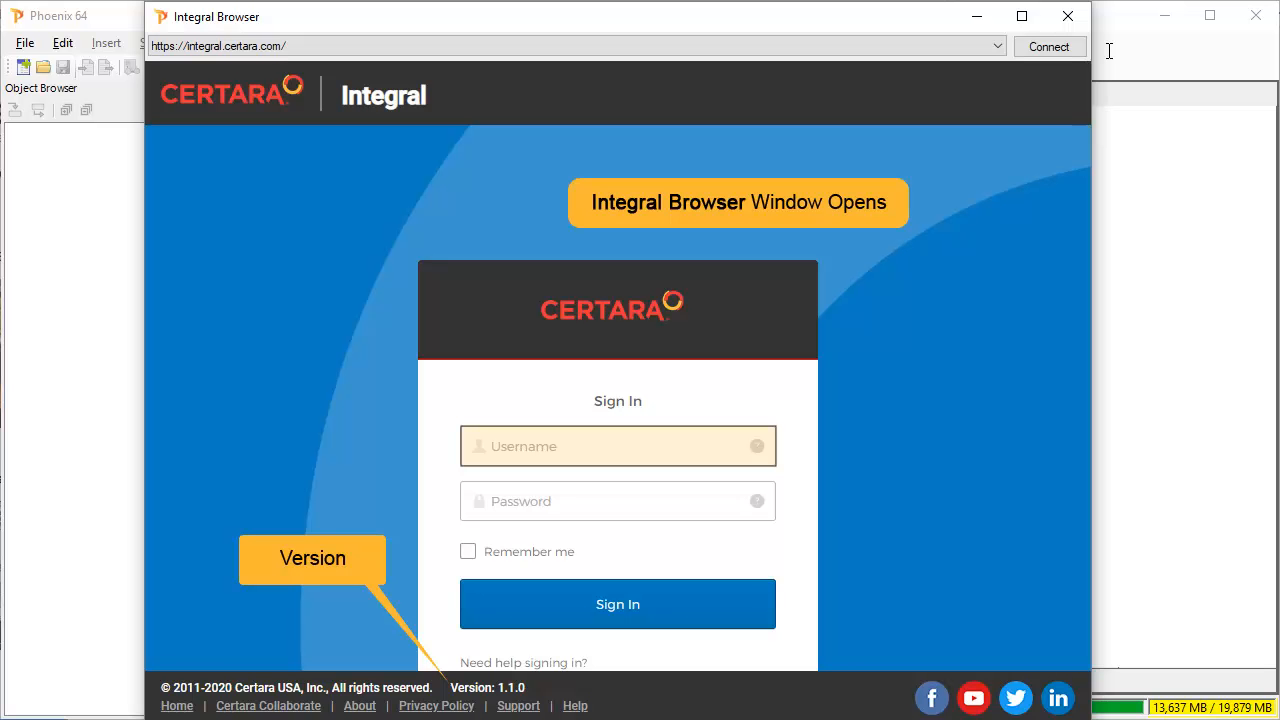
- Sign in to Integral with the user's e-mail address and account password
left_click(573, 445)
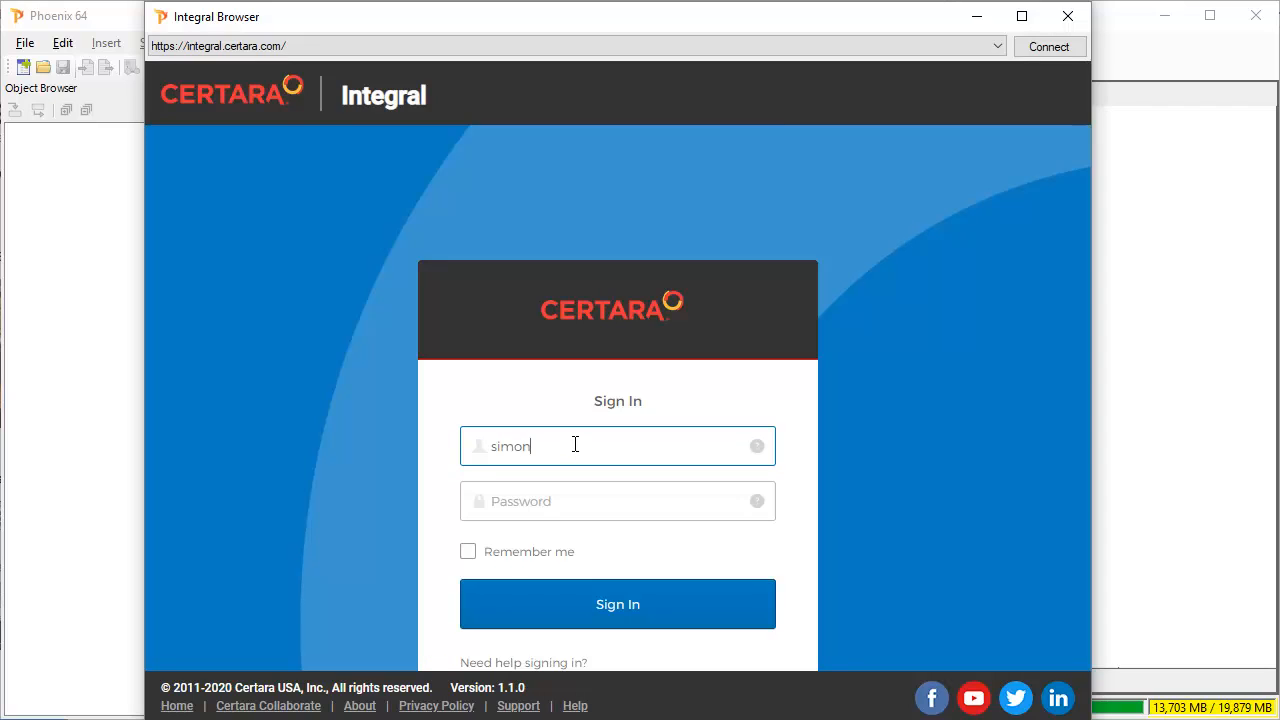
key("Tab")
type("••••")
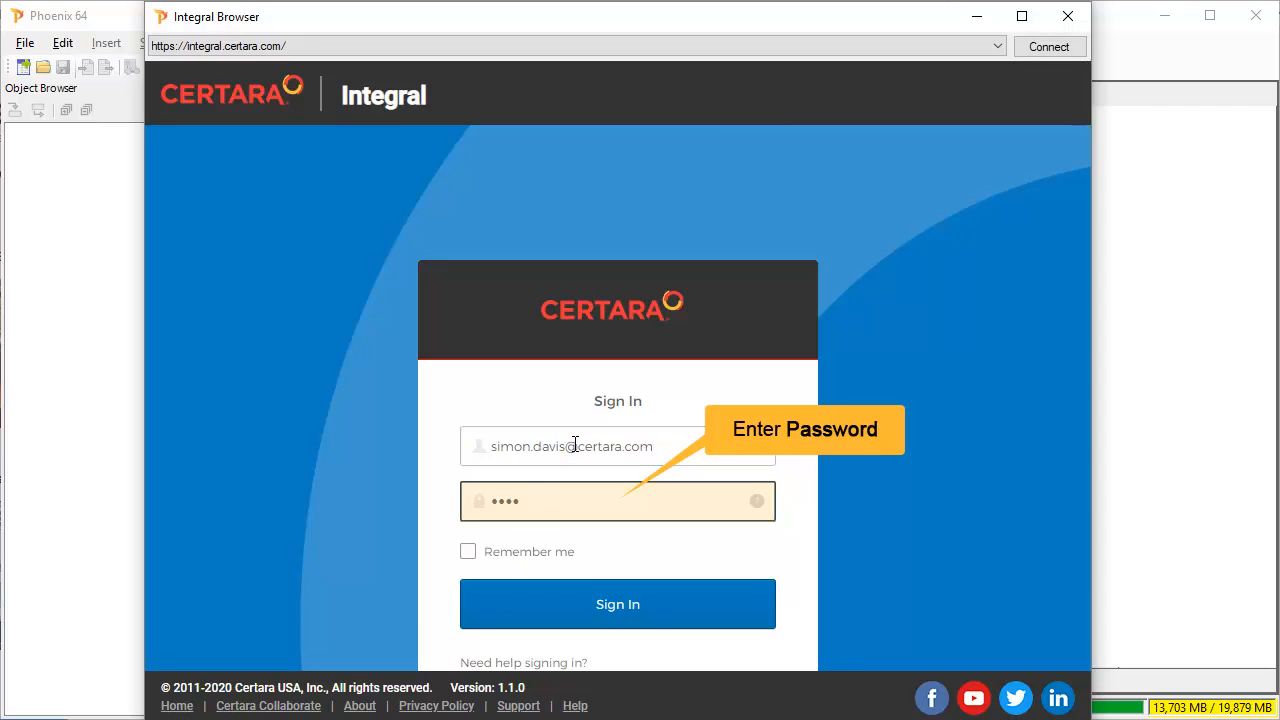
type("••••")
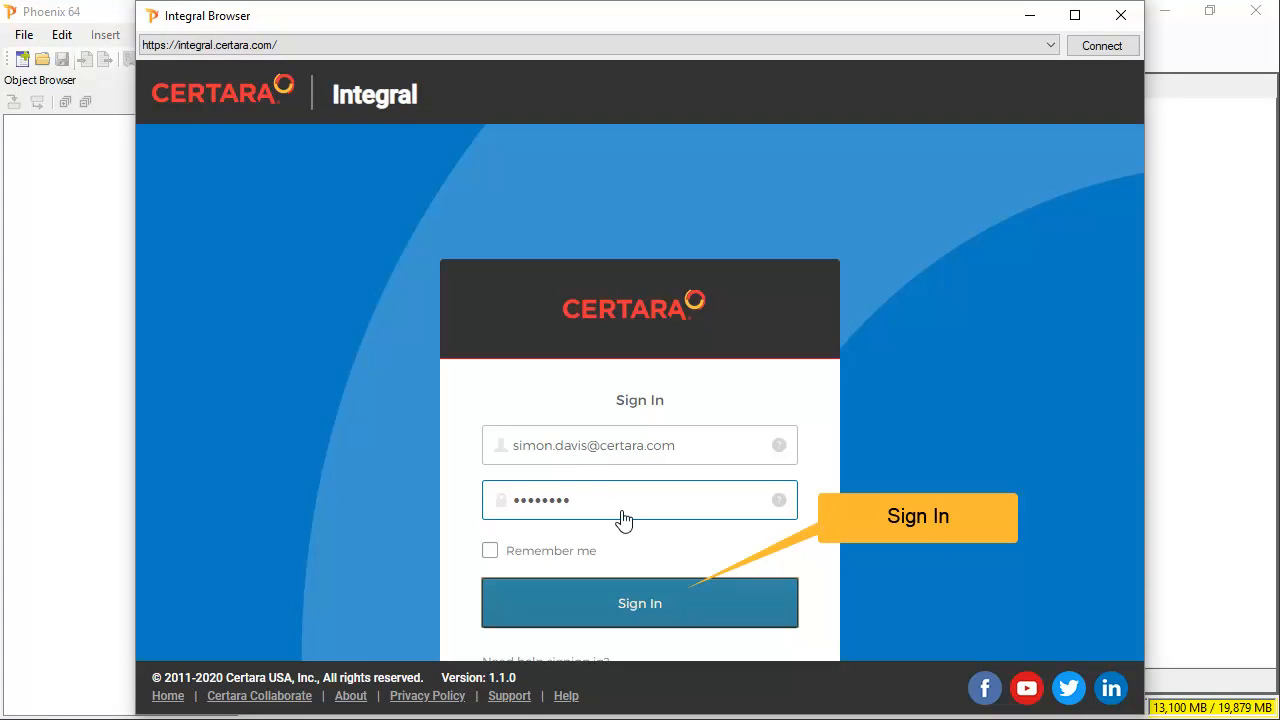
left_click(622, 604)
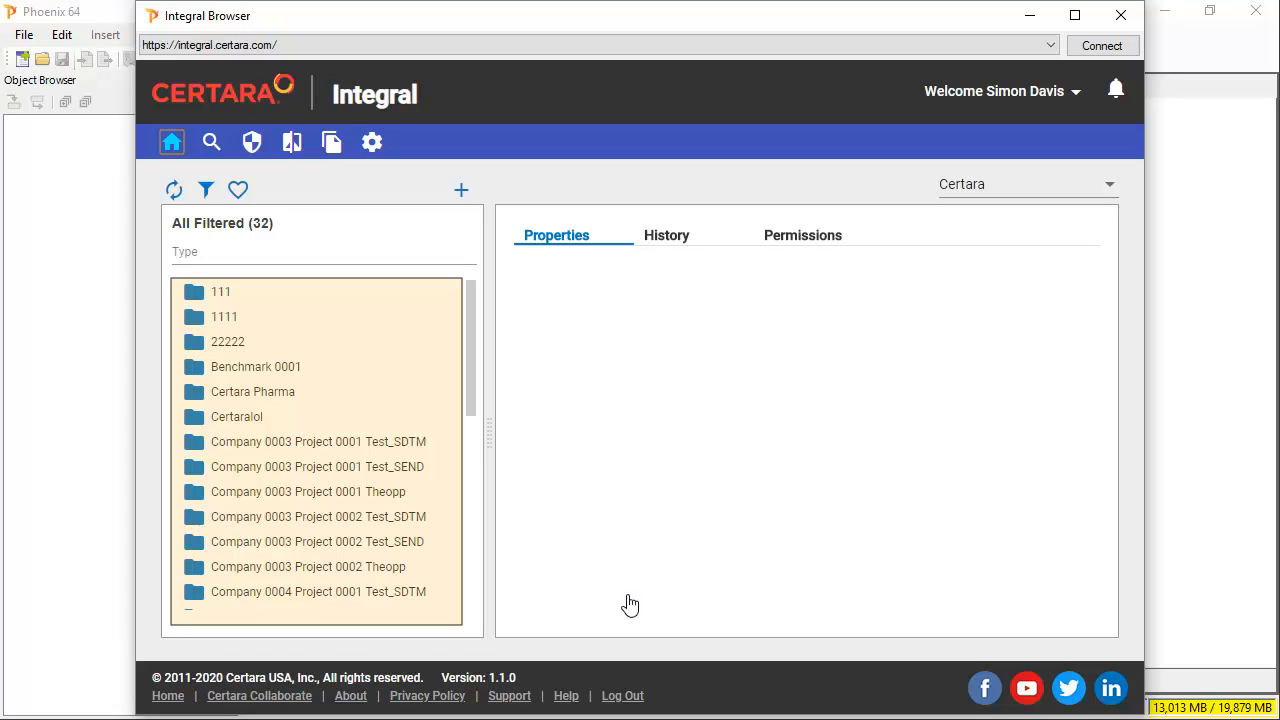
- Pick the TEVA_TTS organisation, filter folders by name 001, and open Benchmark 0001
left_click(1108, 187)
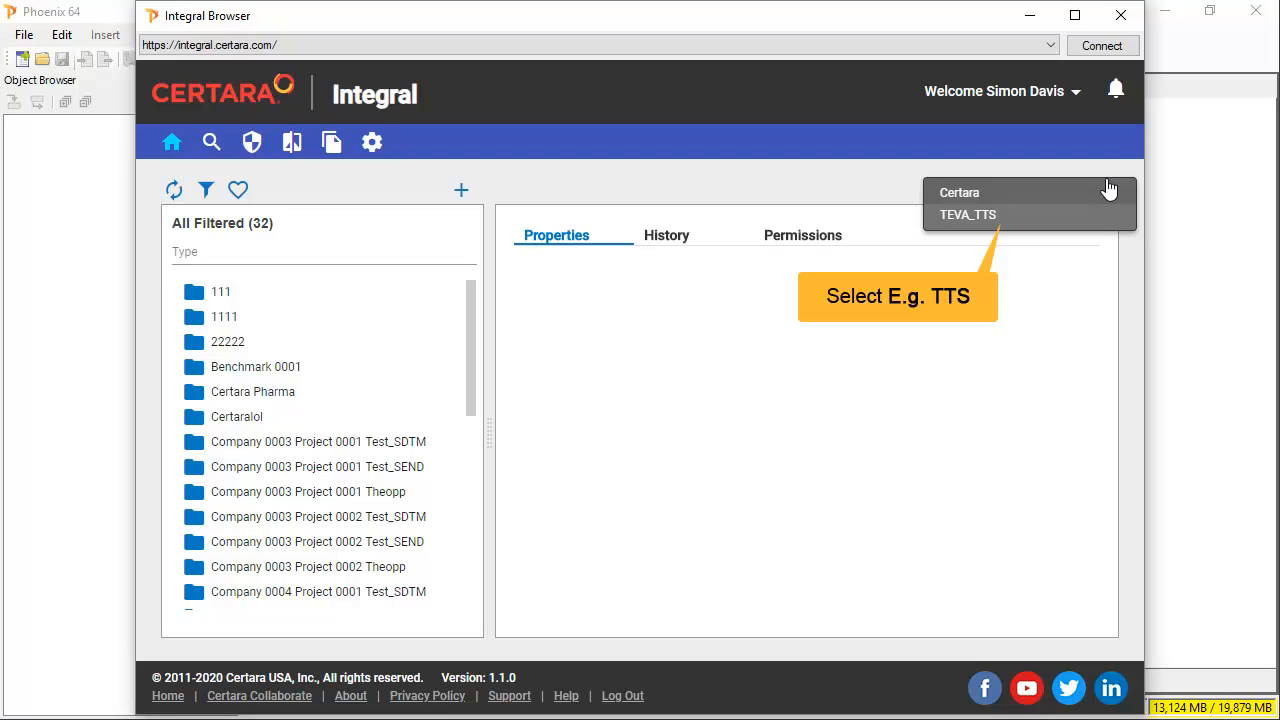
left_click(974, 212)
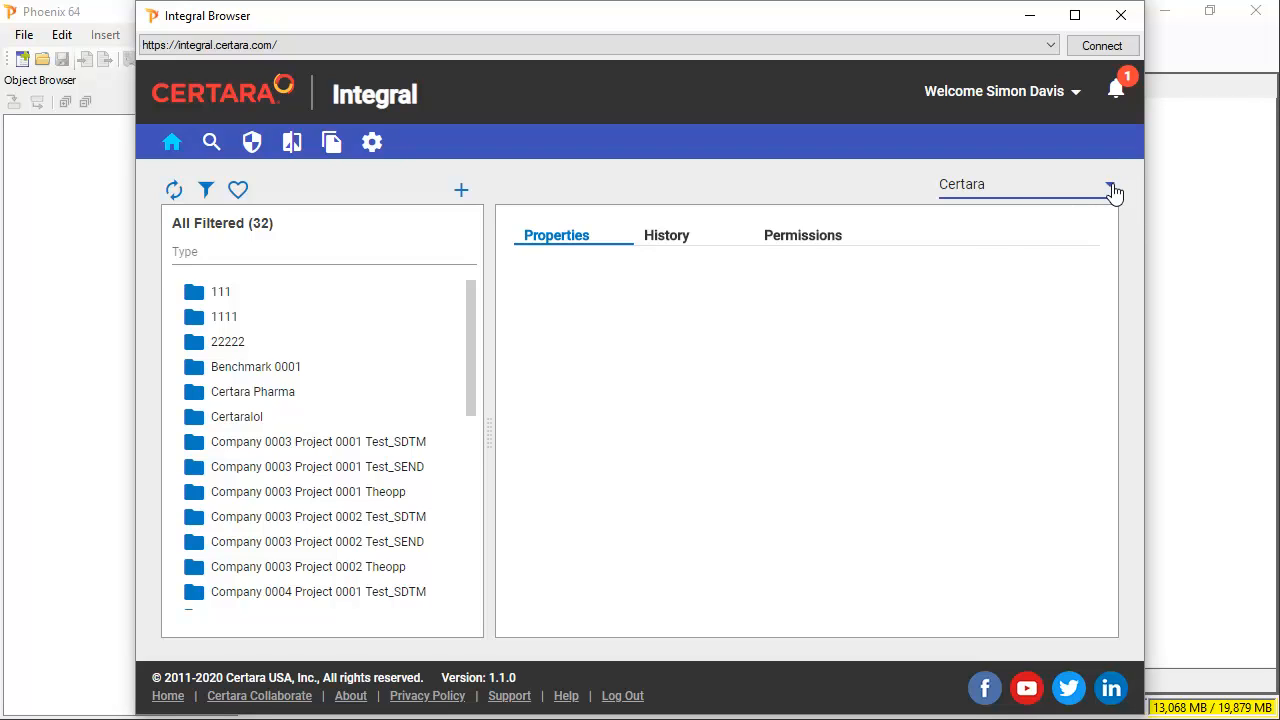
left_click(206, 191)
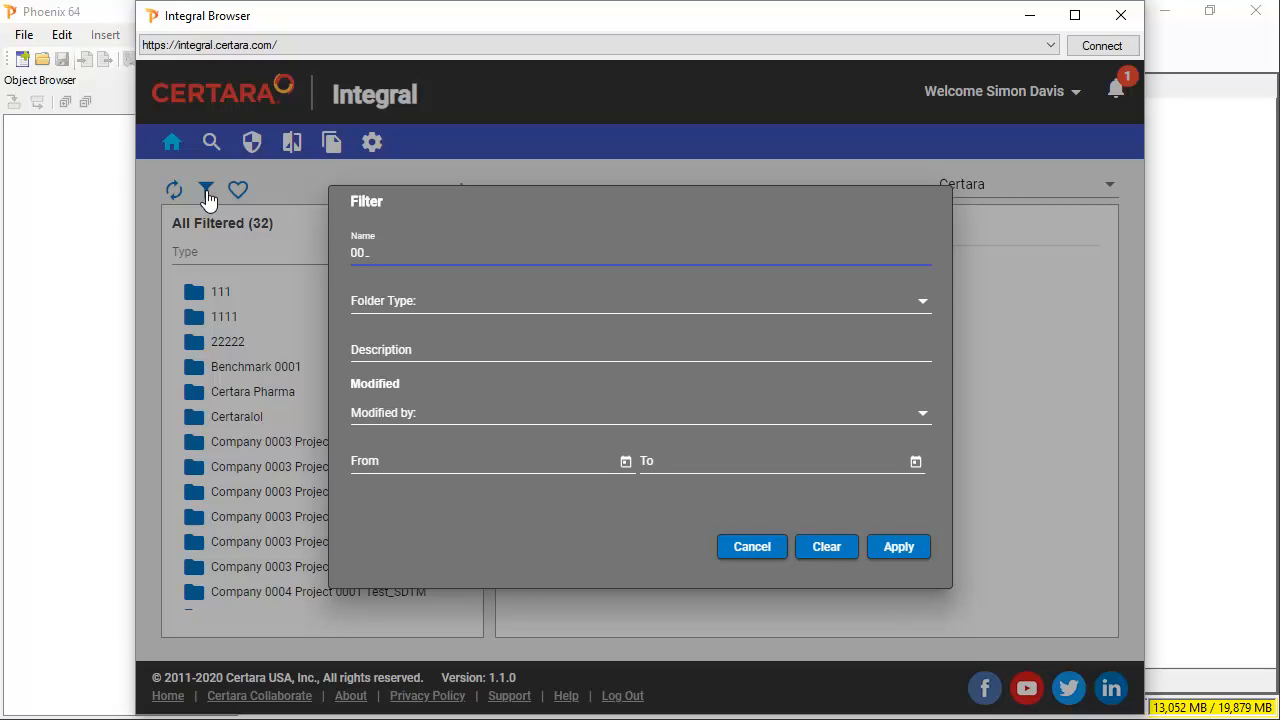
type("1")
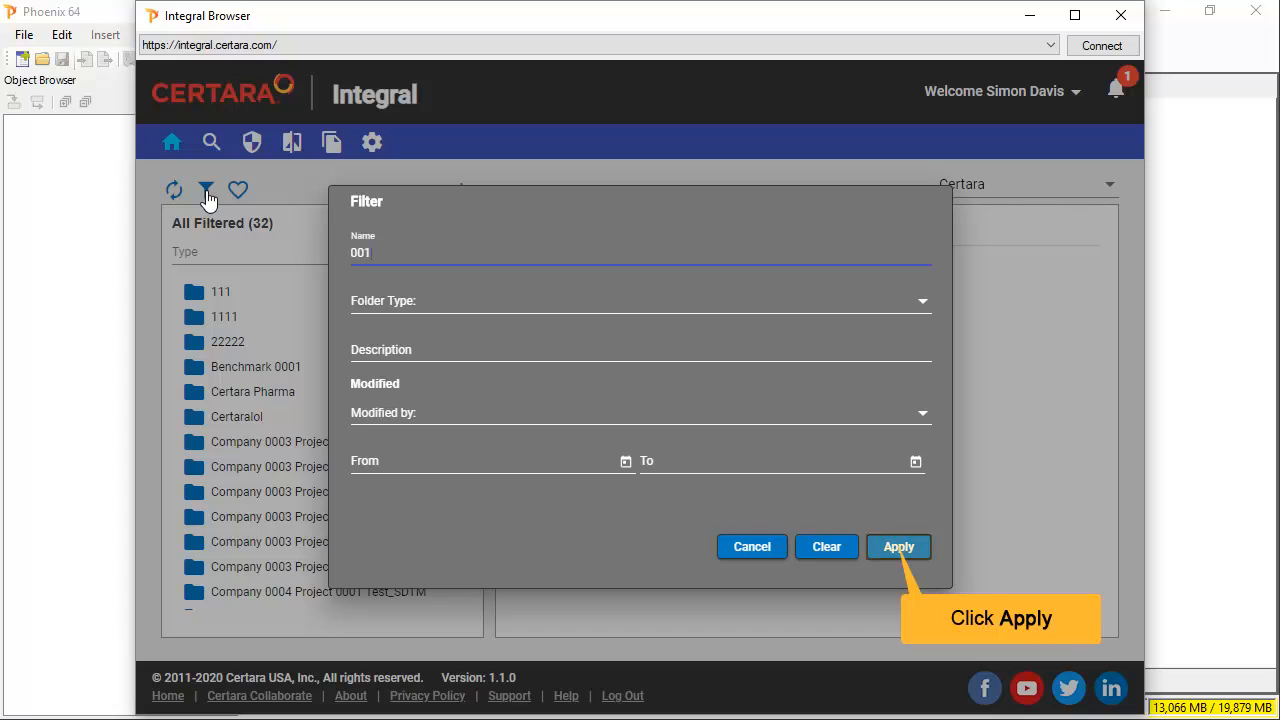
left_click(895, 550)
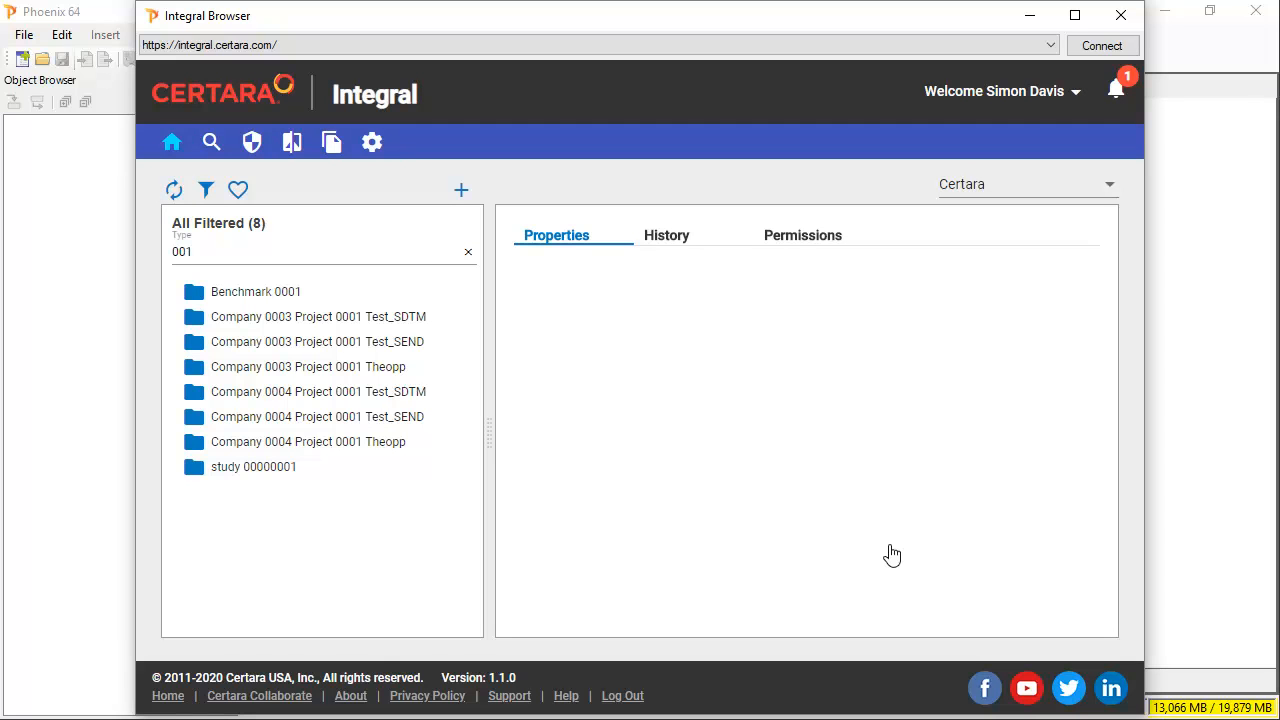
left_click(195, 298)
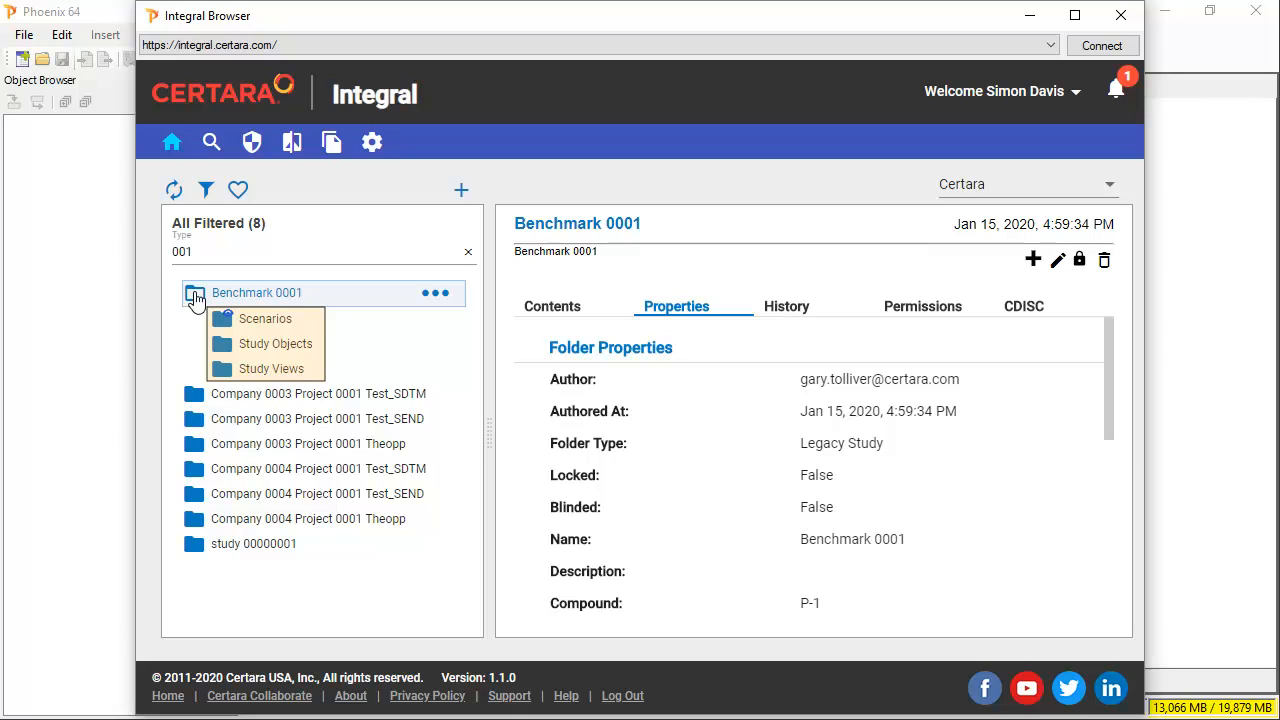
- Expand Scenarios and Study Objects under Benchmark 0001 to reveal NCA and three study files
left_click(276, 320)
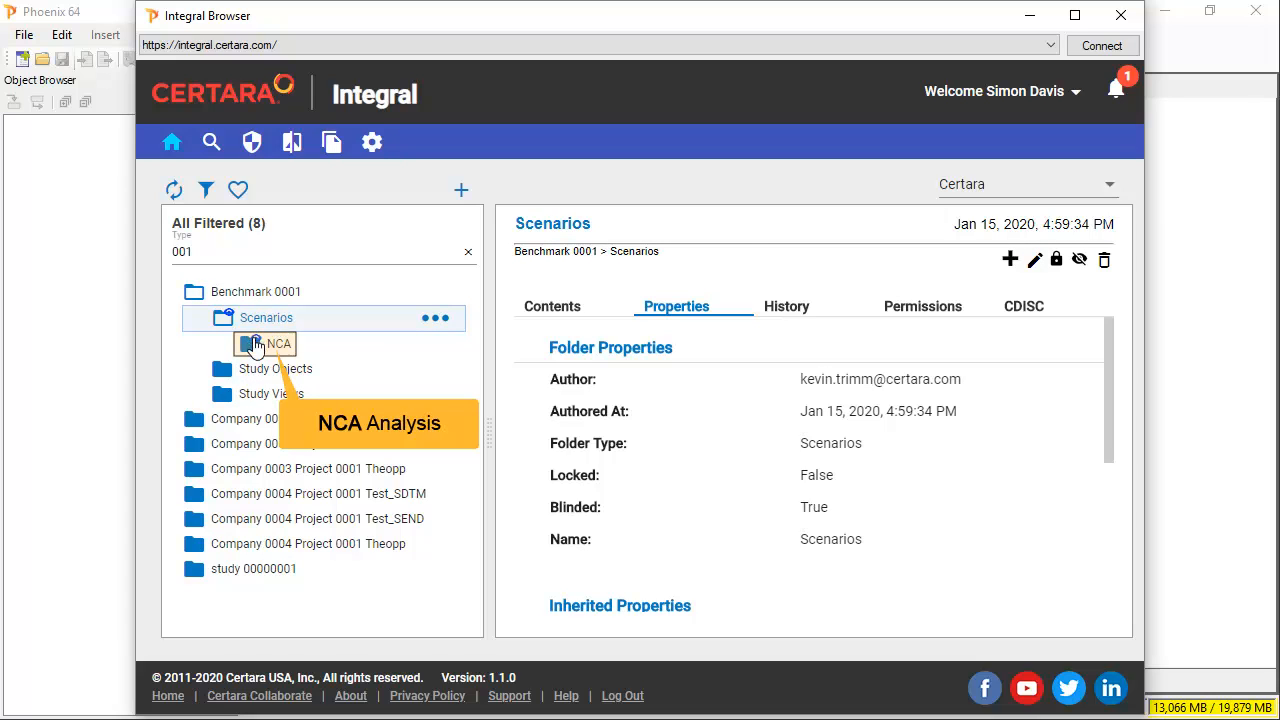
left_click(258, 366)
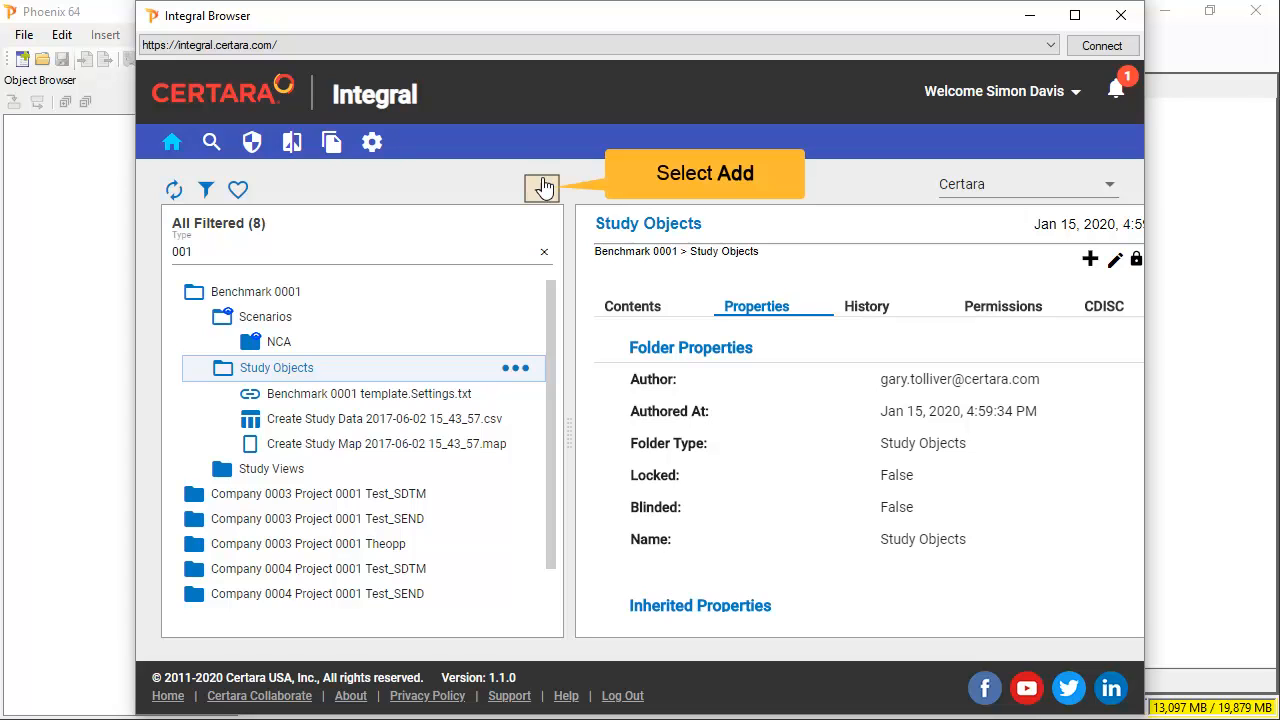
- Add a Study folder named SAAD_INT_042 with client Training and indication Headache
left_click(541, 190)
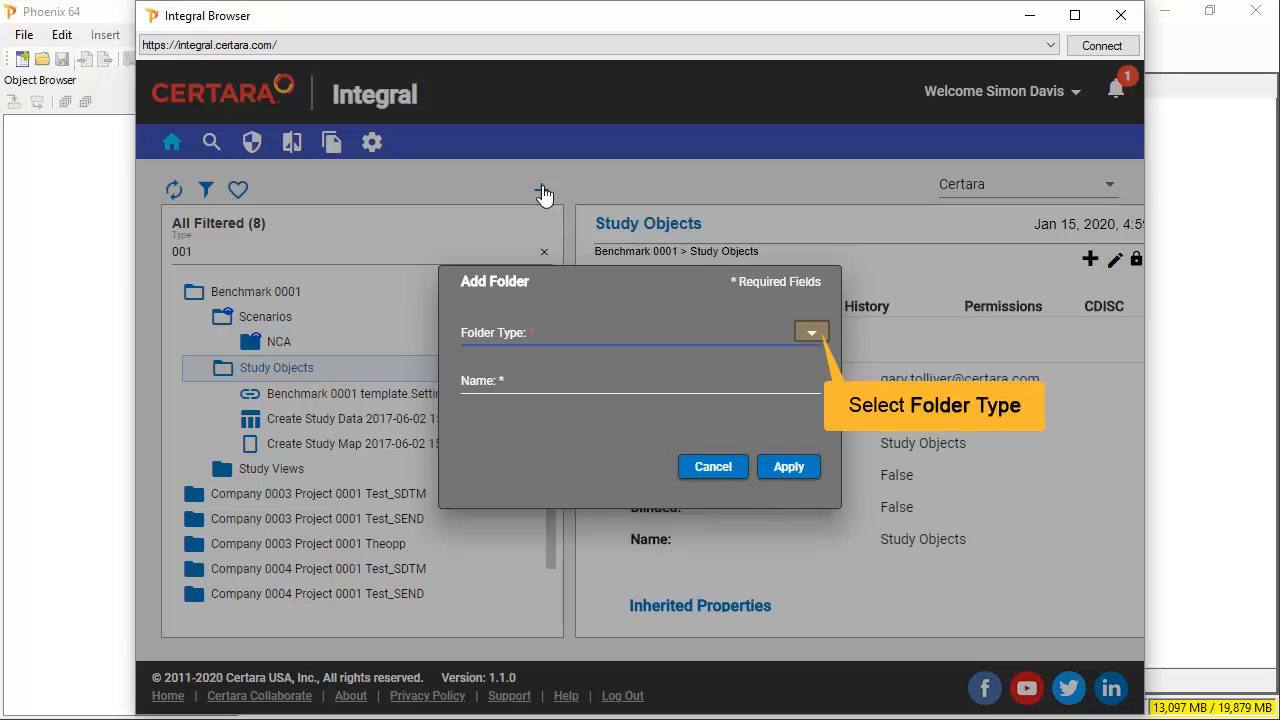
left_click(812, 336)
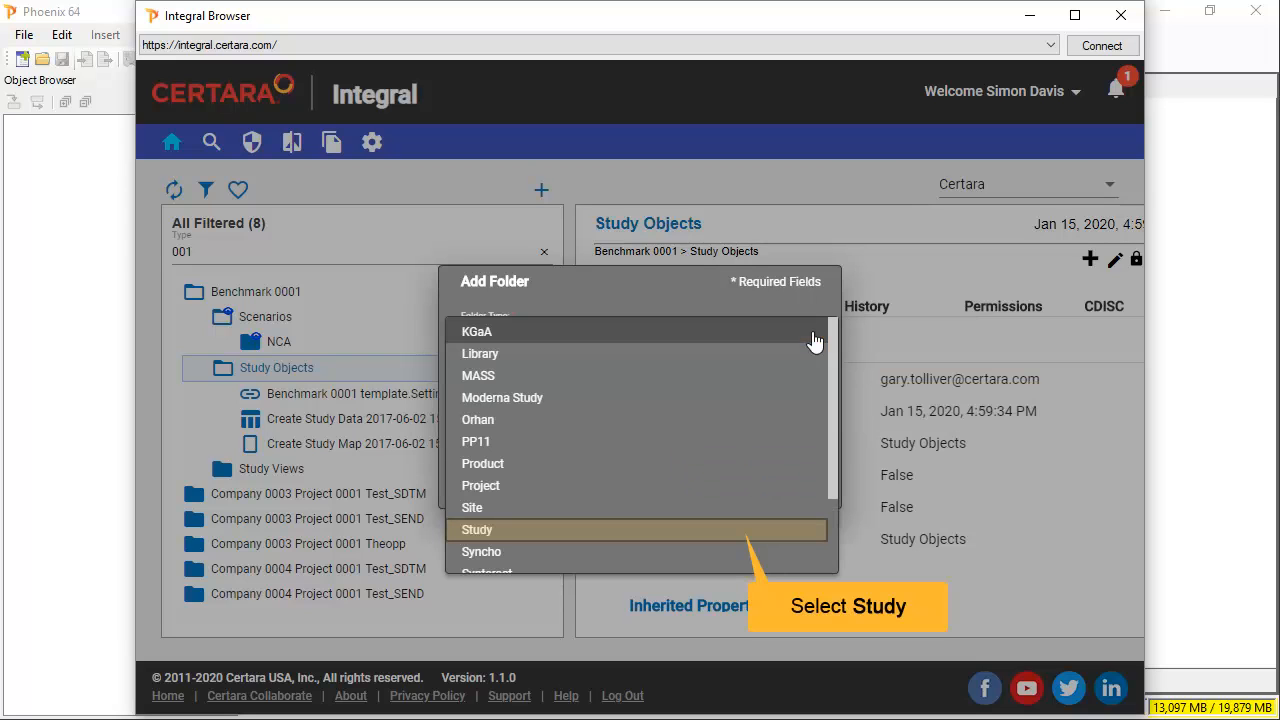
left_click(737, 535)
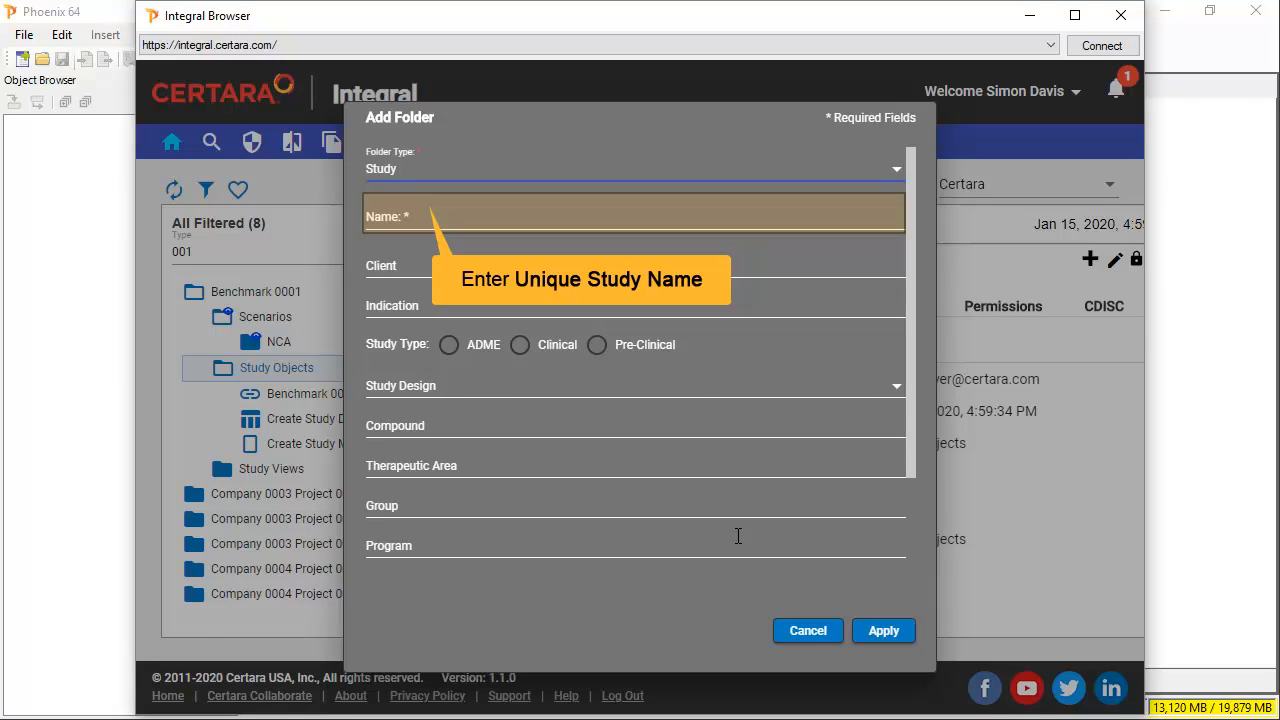
left_click(421, 207)
type("SAAD_")
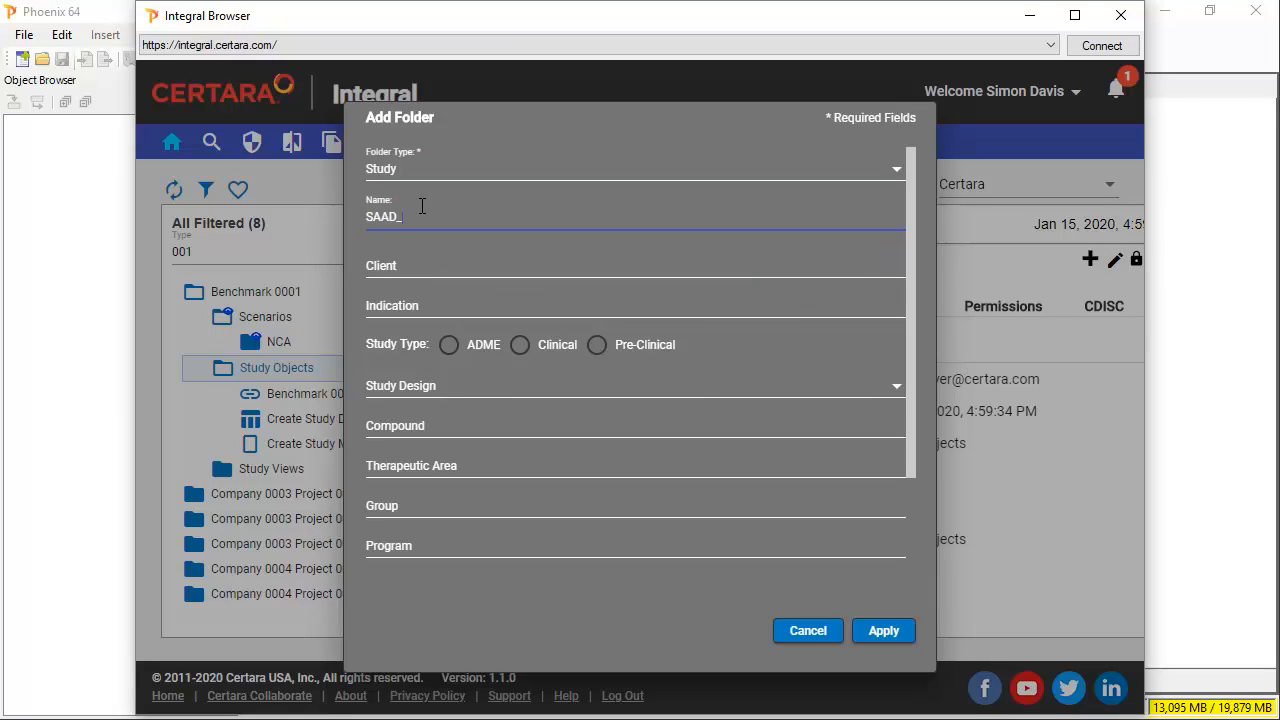
type("INT_042")
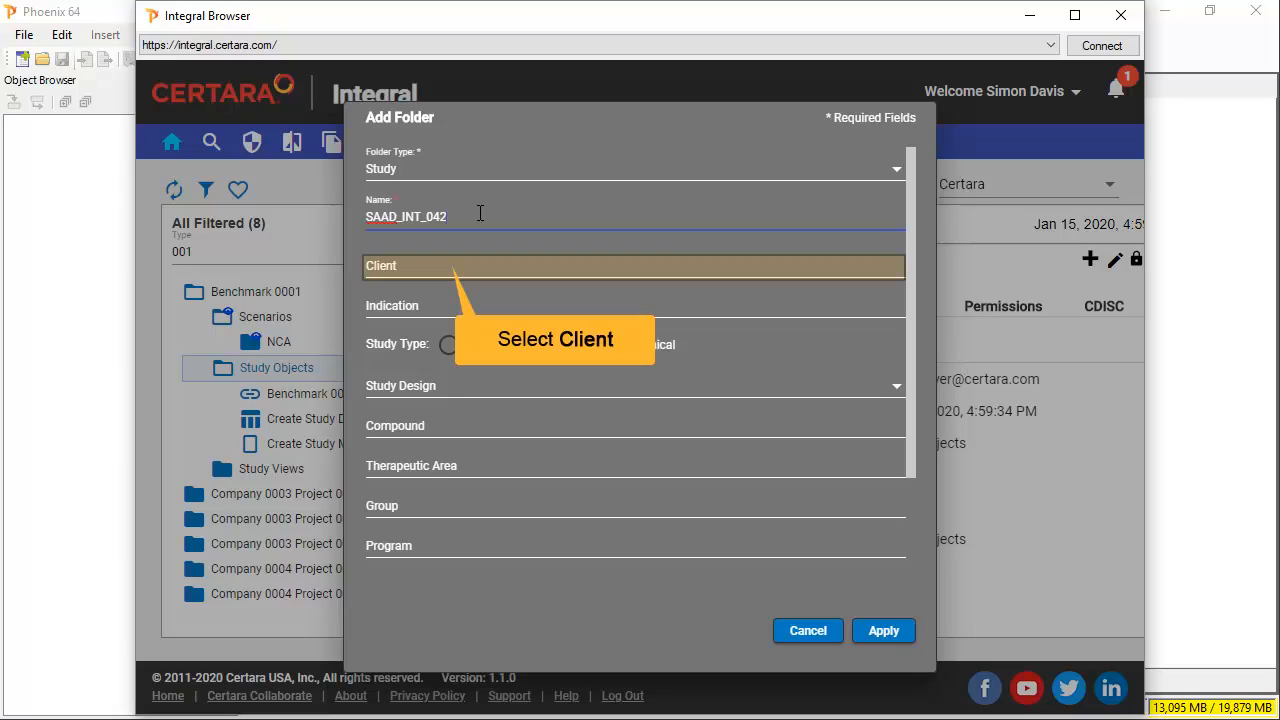
left_click(443, 265)
type("T")
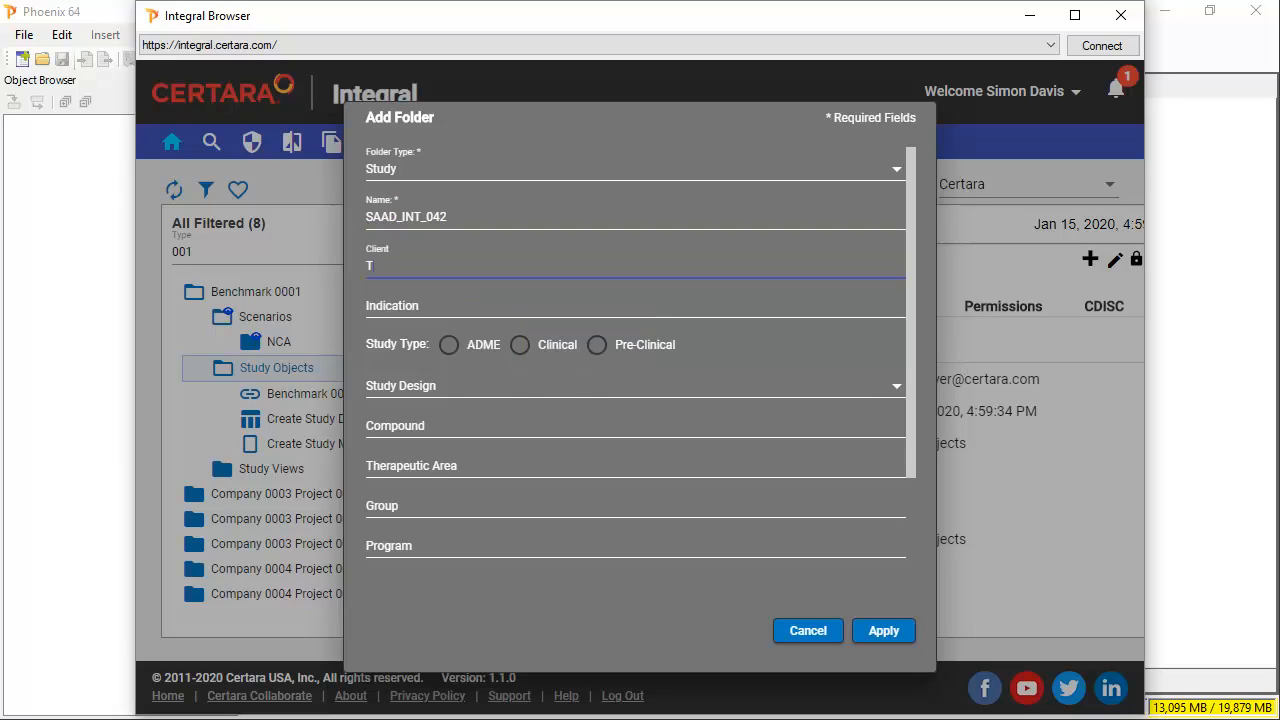
type("raining")
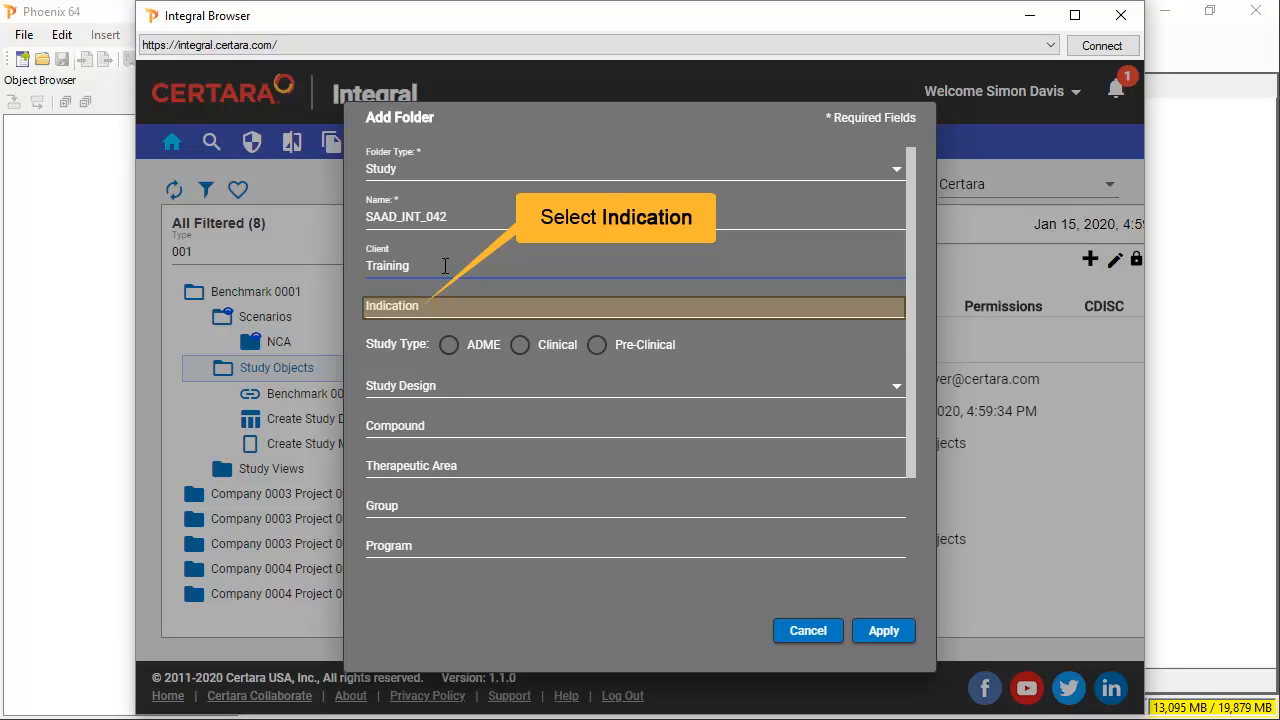
left_click(424, 306)
type("Headac")
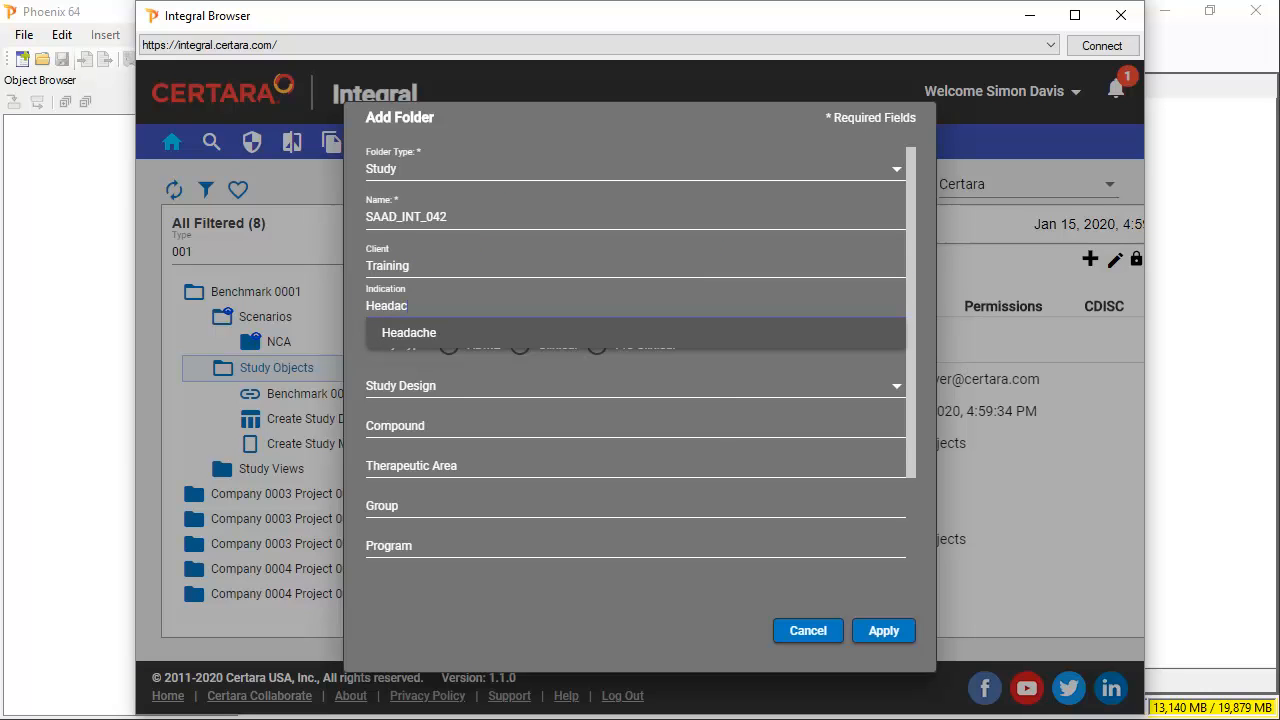
type("he")
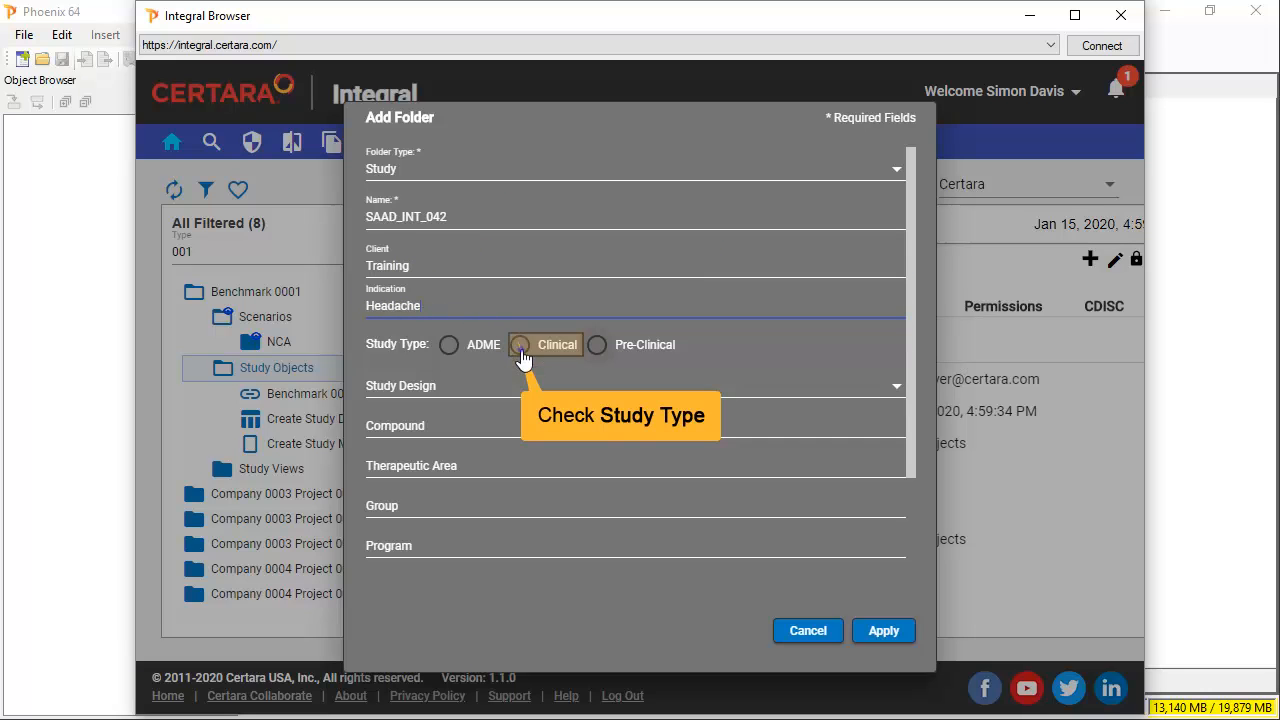
- Set study type Clinical and study design Crossover, then save the folder
left_click(520, 348)
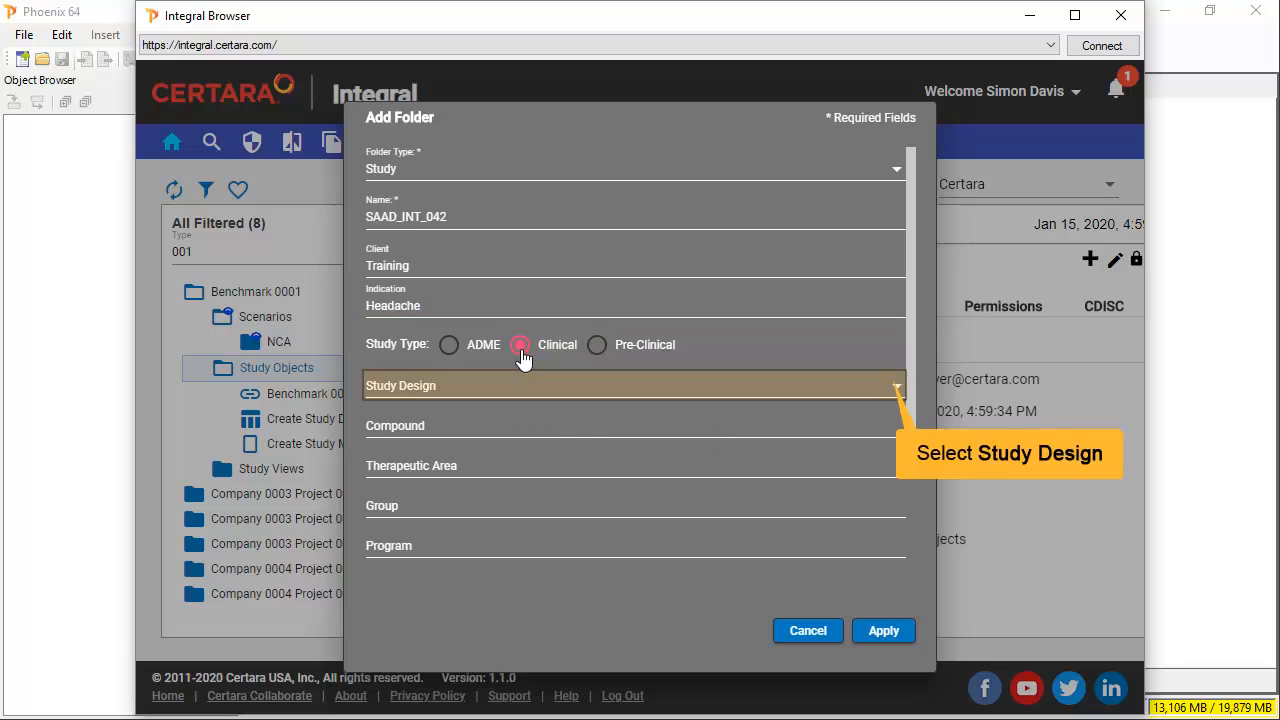
left_click(899, 391)
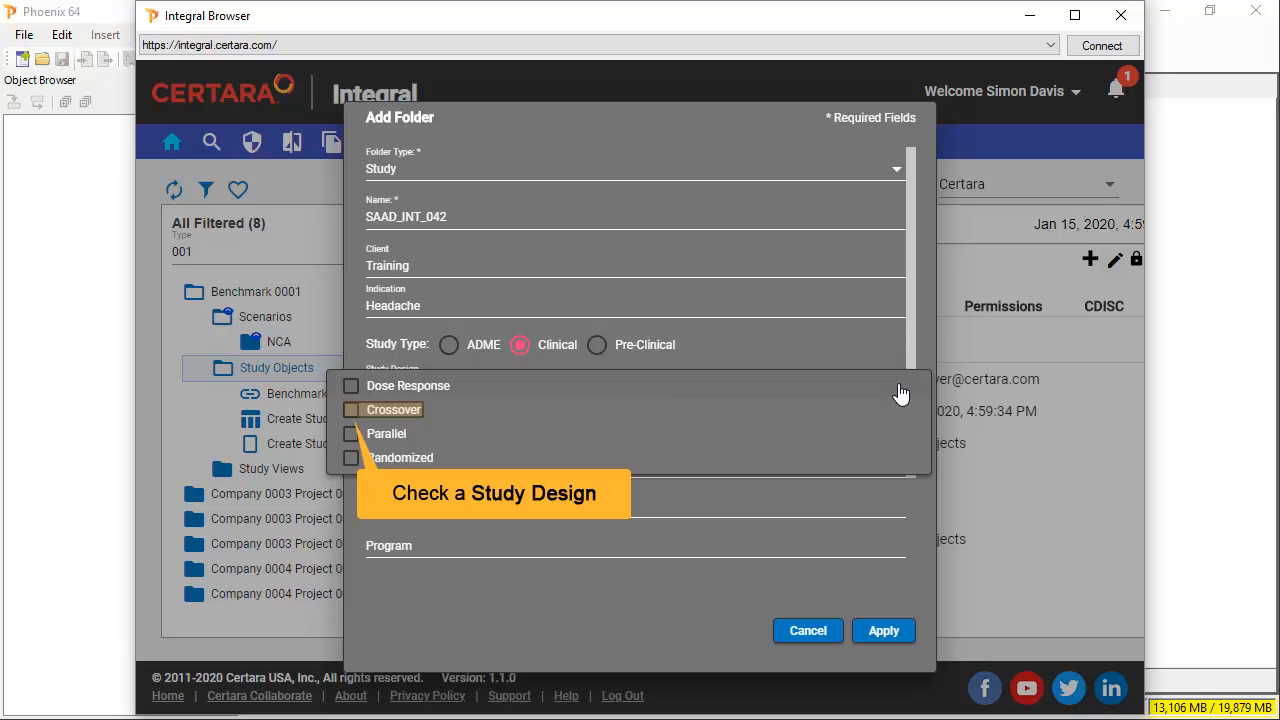
left_click(386, 411)
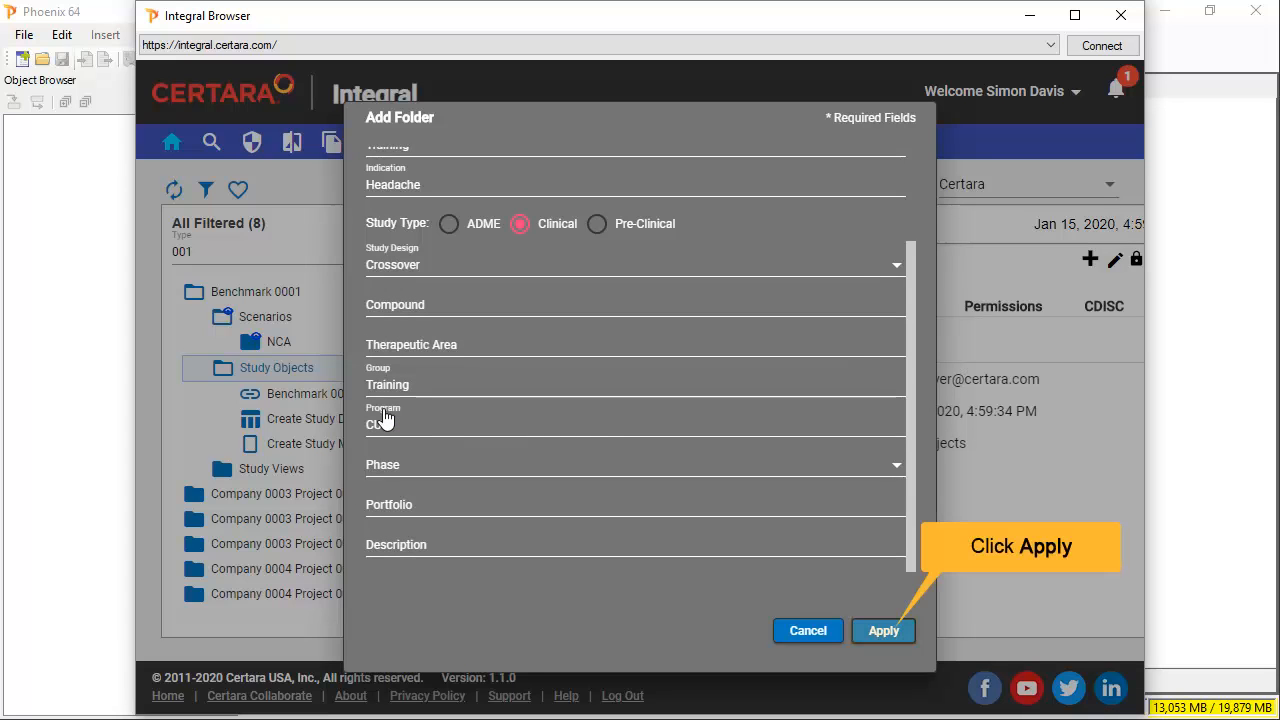
left_click(884, 632)
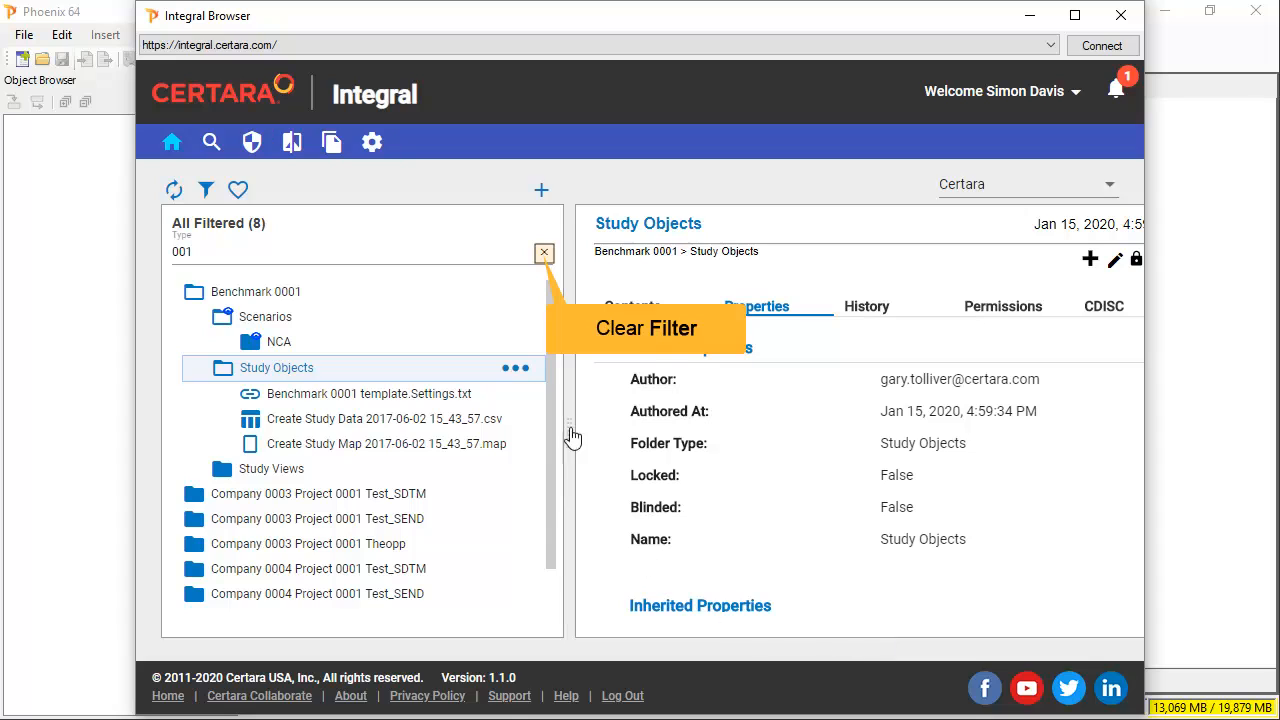
- Filter the folder tree for 'saa' and open the SAAD_INT_042 study
left_click(546, 255)
type("saa")
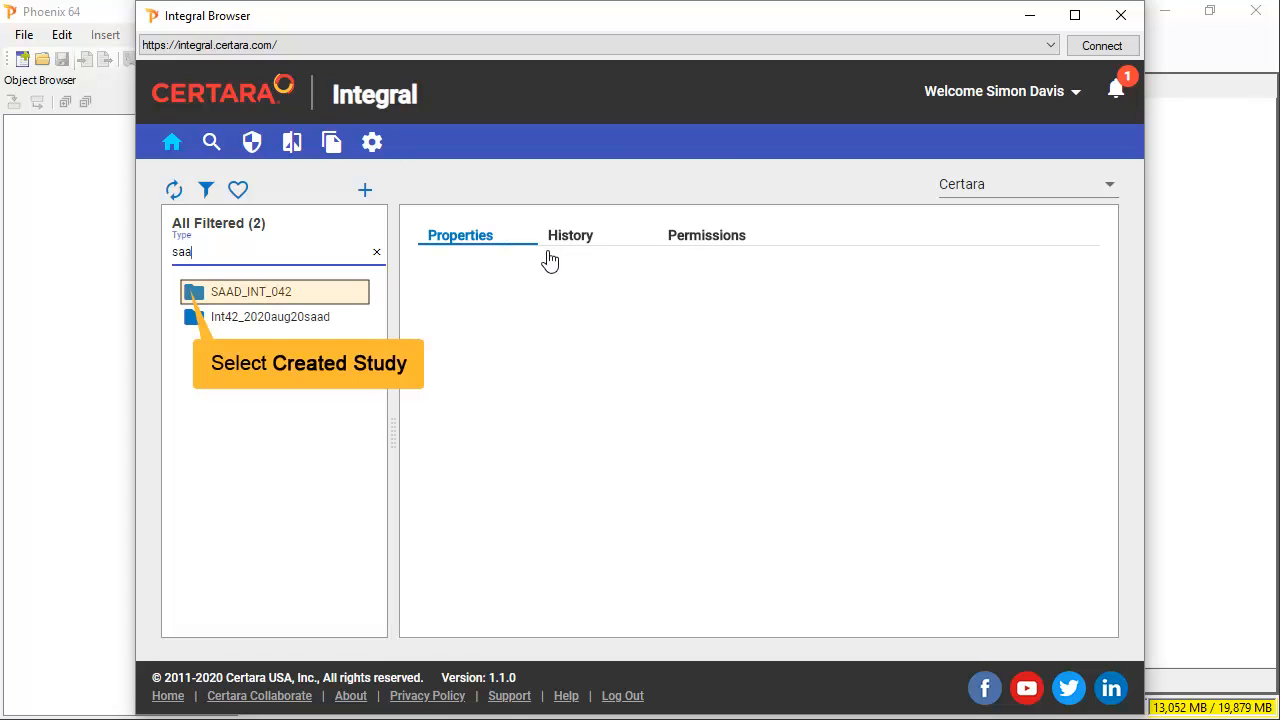
left_click(199, 297)
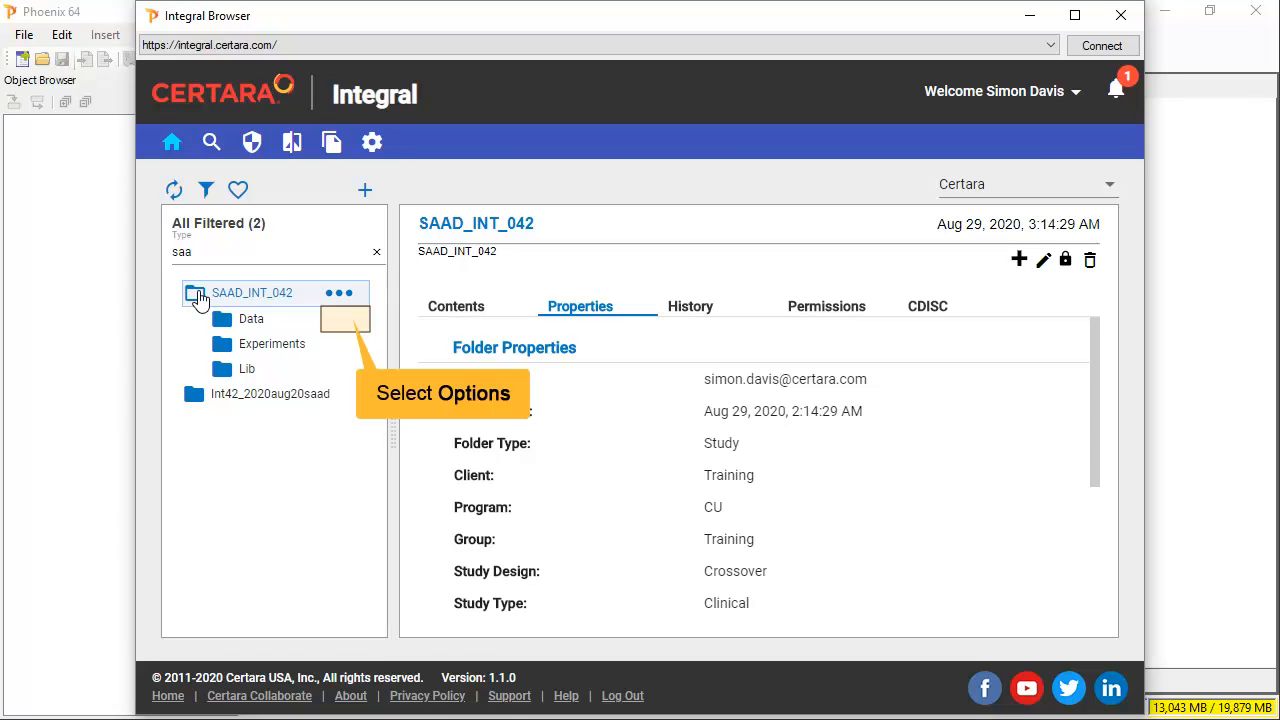
- Stage INT_042_samples.csv for upload into the Data folder
left_click(340, 320)
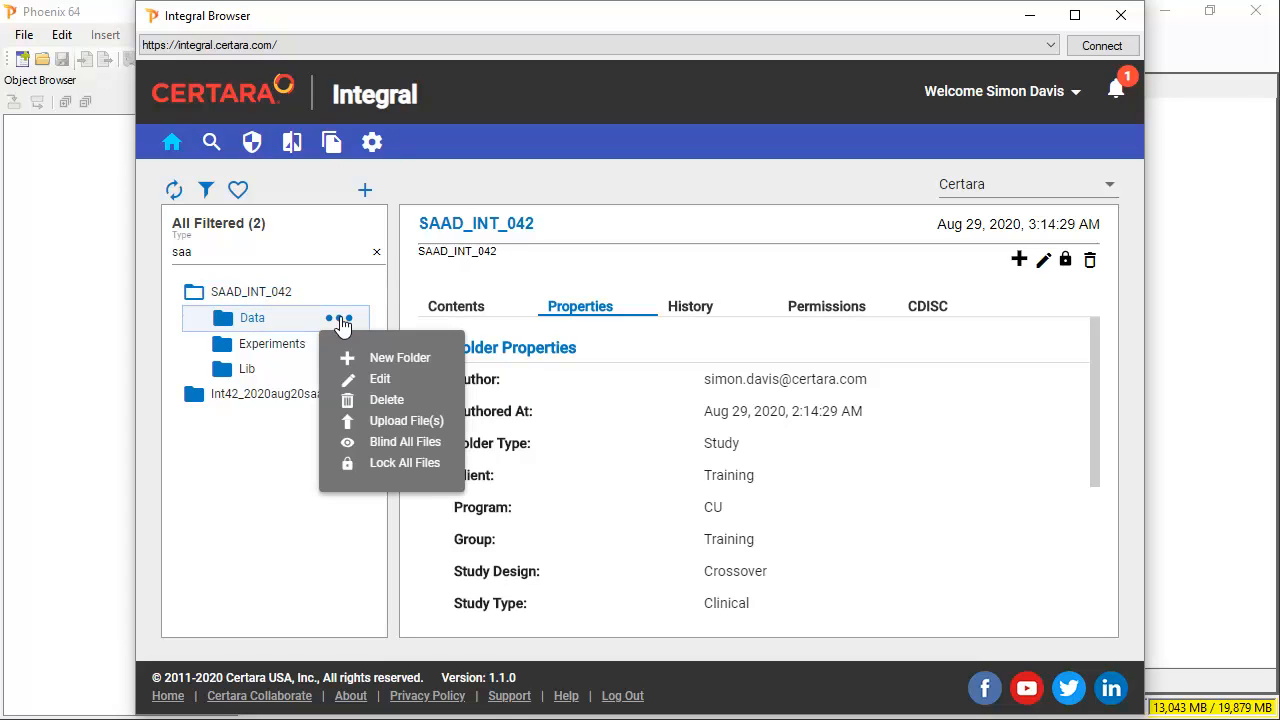
left_click(345, 422)
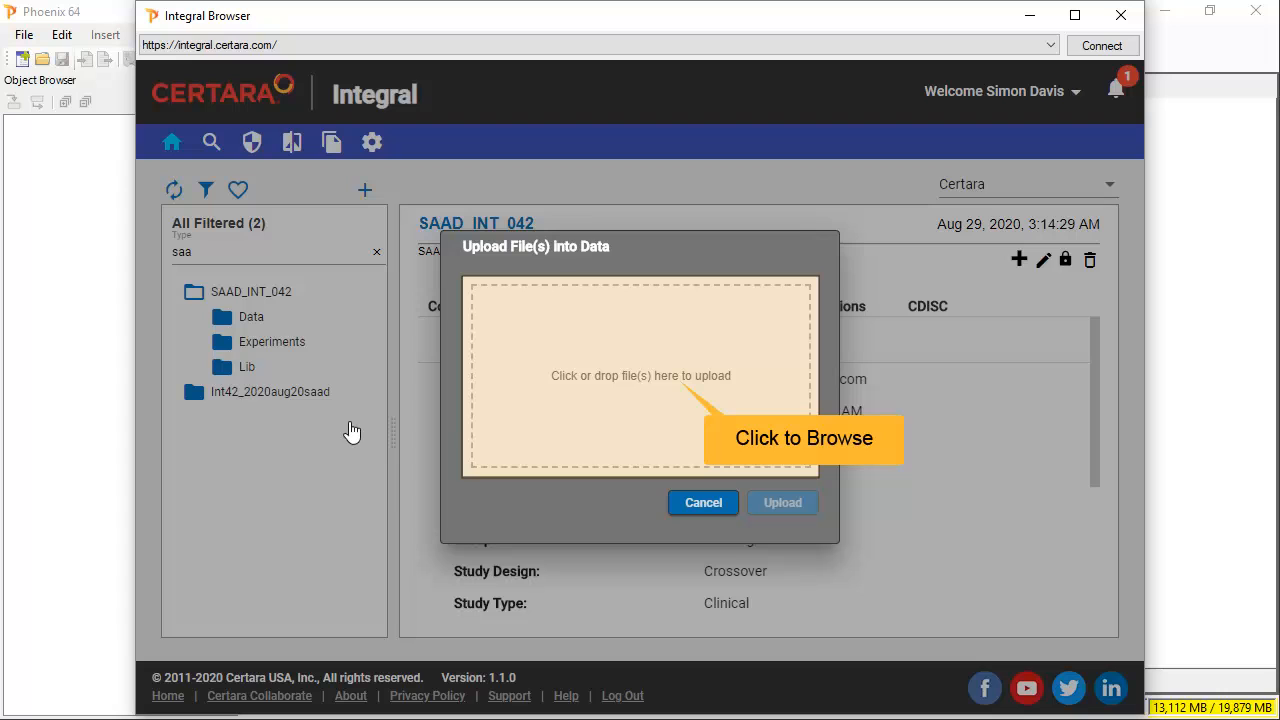
left_click(677, 402)
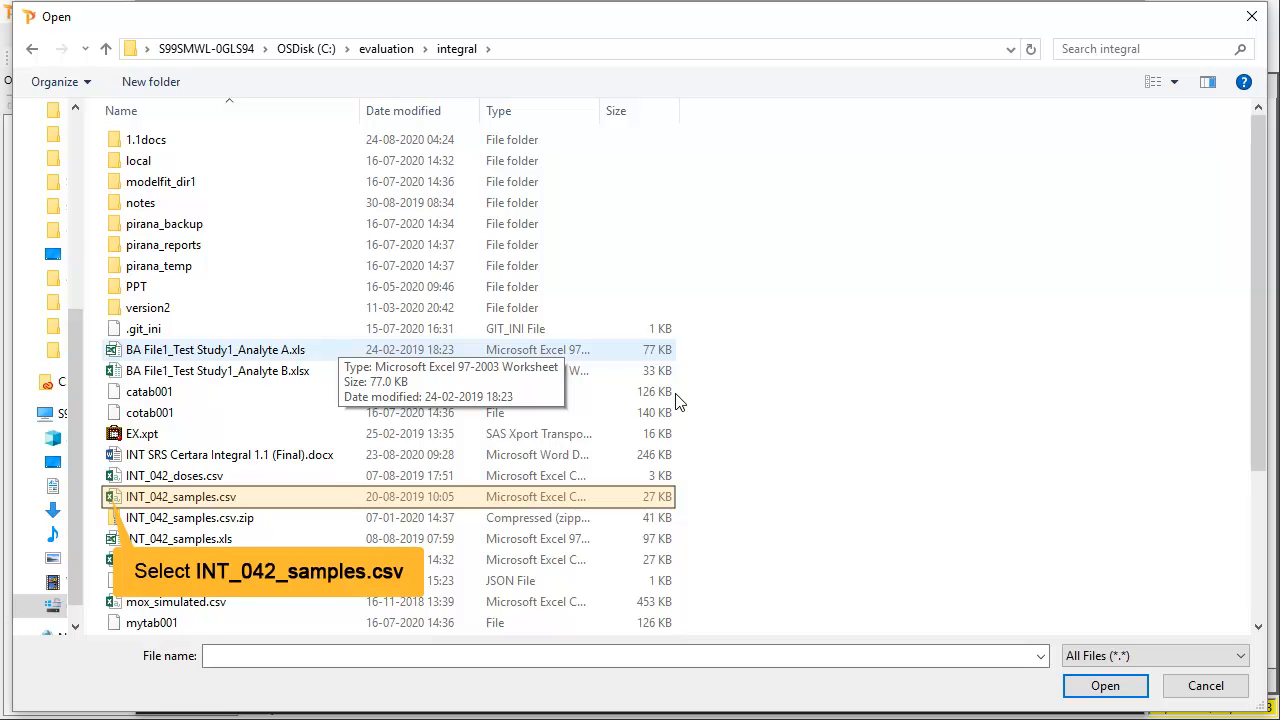
left_click(116, 503)
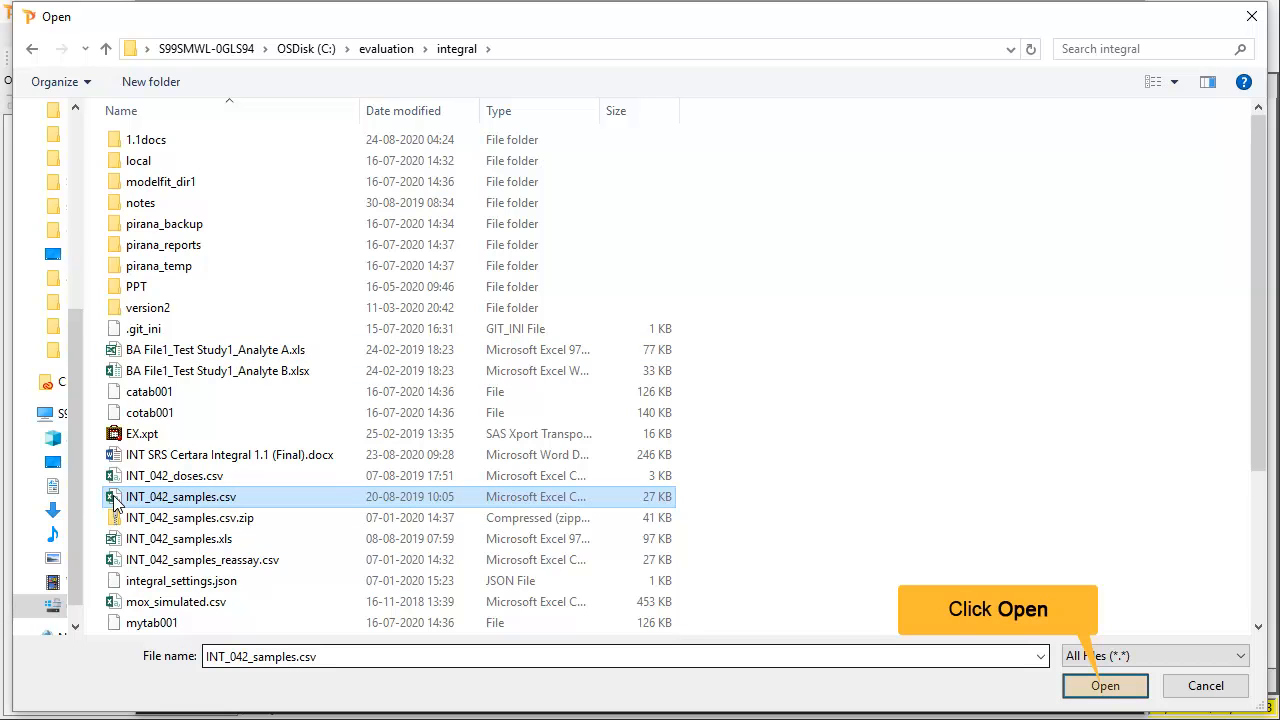
left_click(1106, 686)
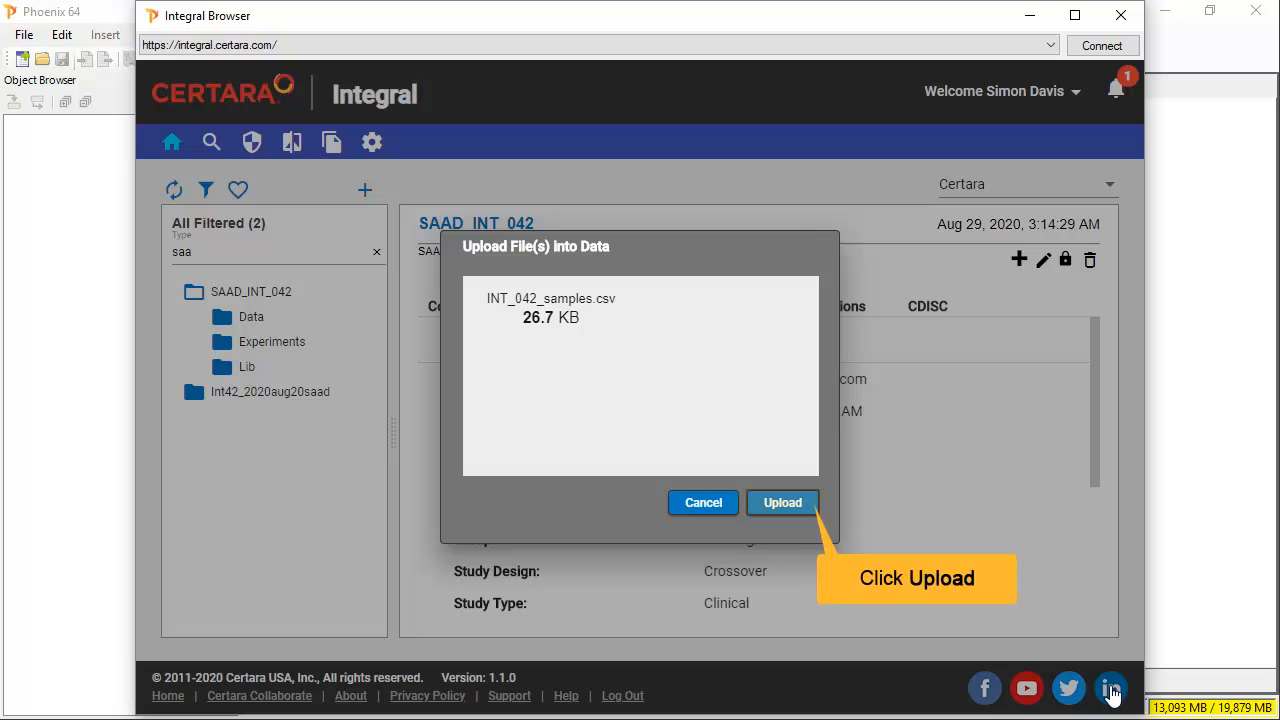
- Upload the file, signing with reason 'Create first load of data' and the account password
left_click(806, 507)
type("Cr")
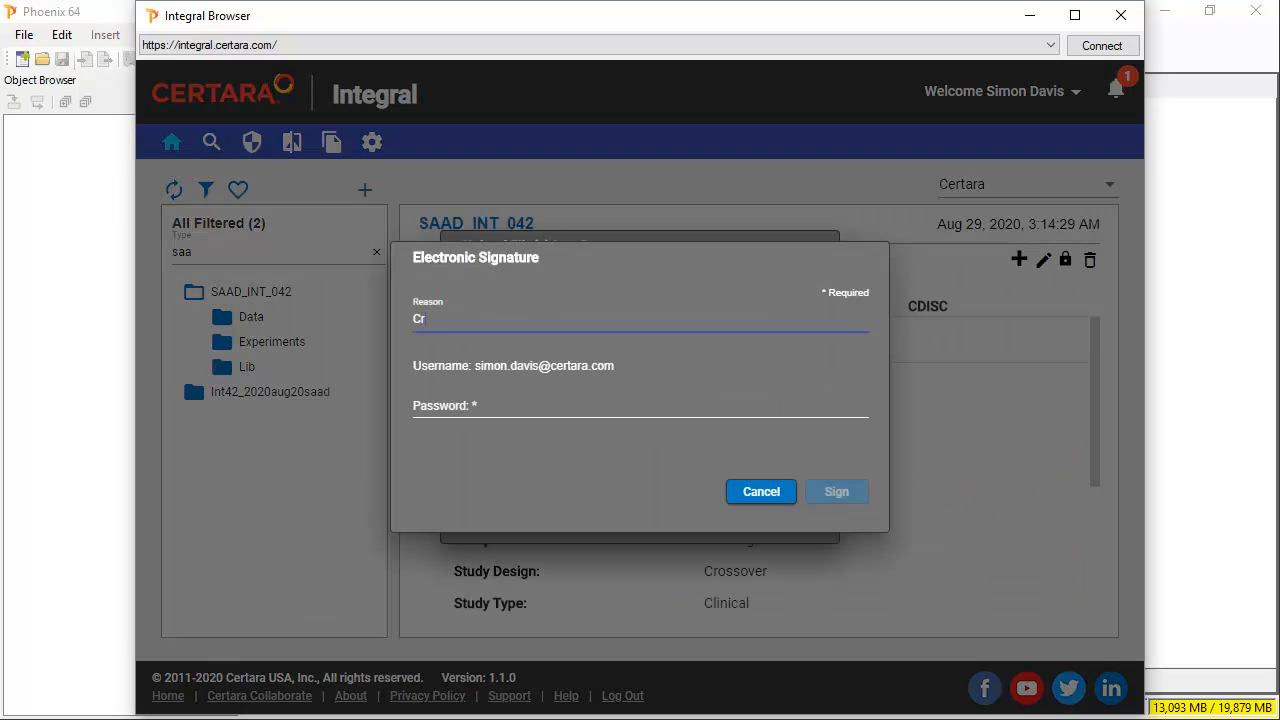
type("eate first load of data")
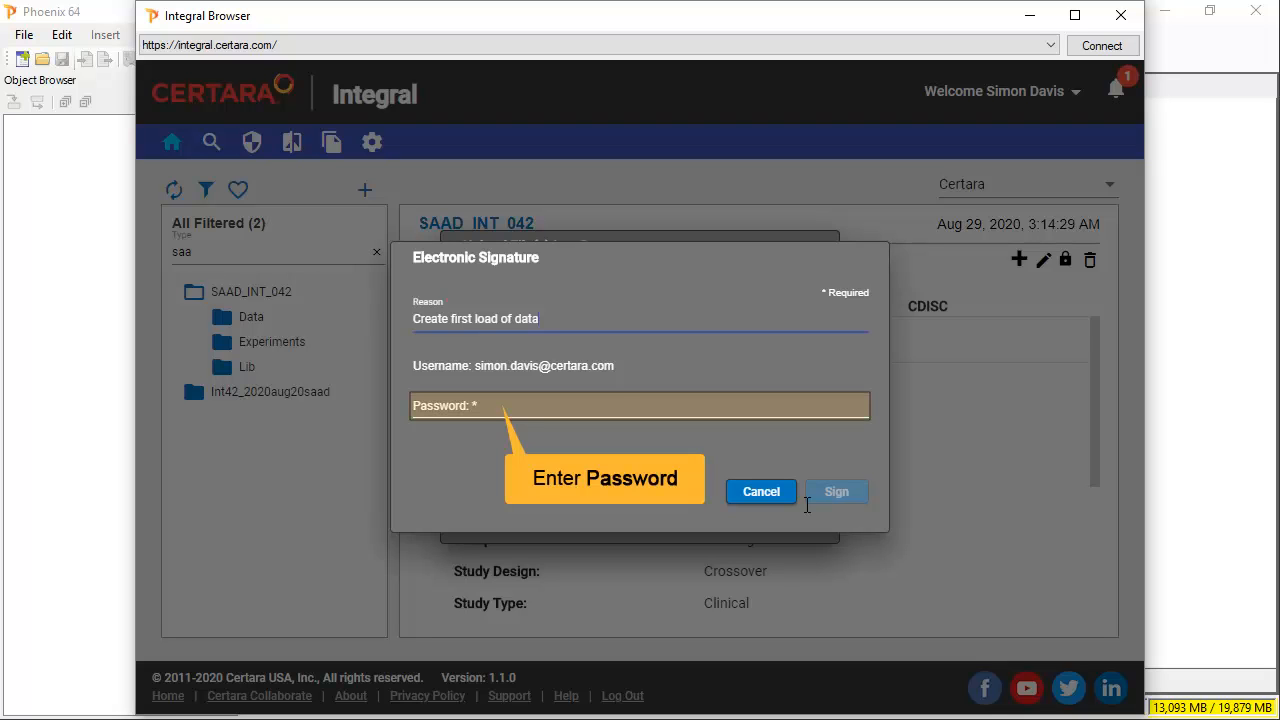
left_click(494, 405)
type("****")
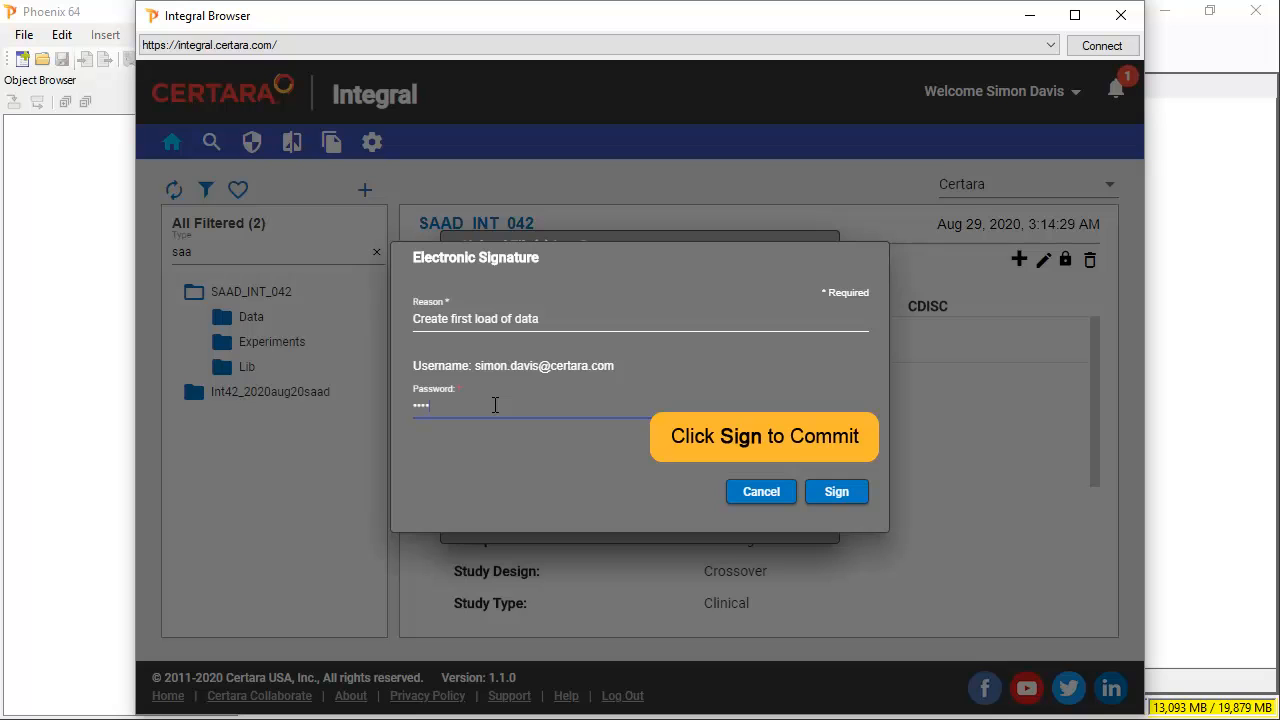
type("****")
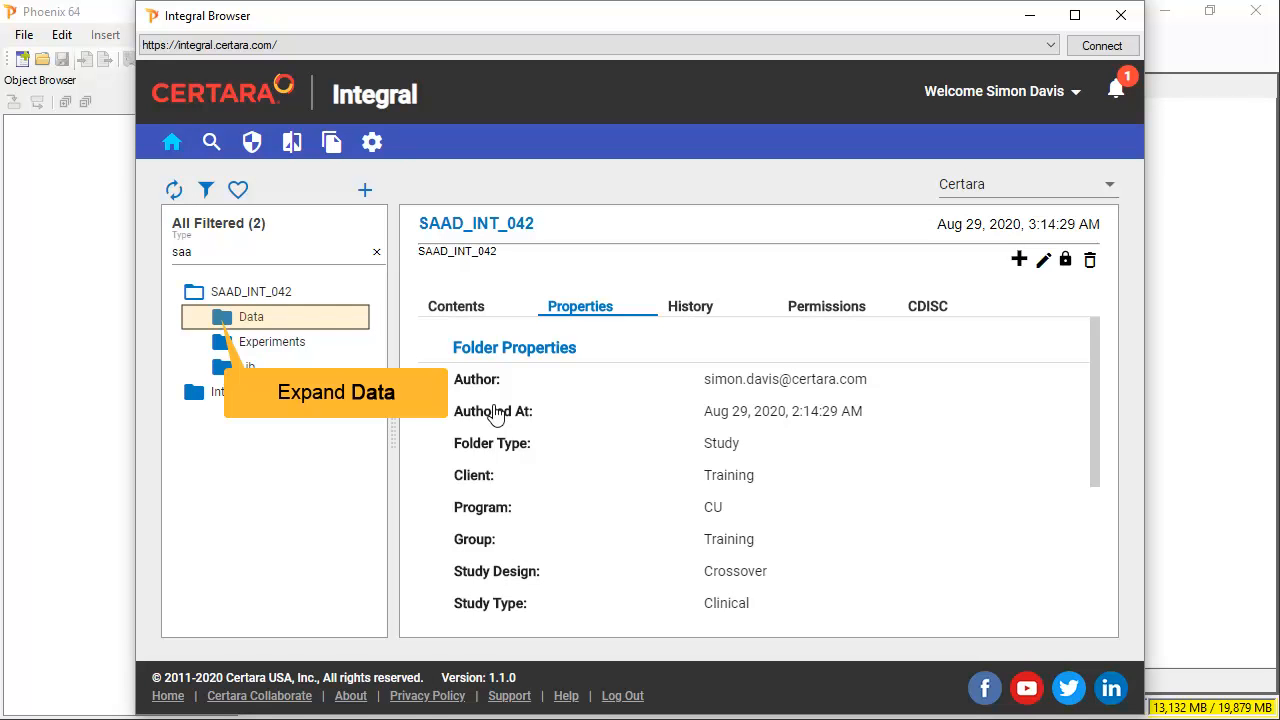
- Review INT_042_samples.csv's data rows and its revision 1 history in the Data folder
left_click(224, 320)
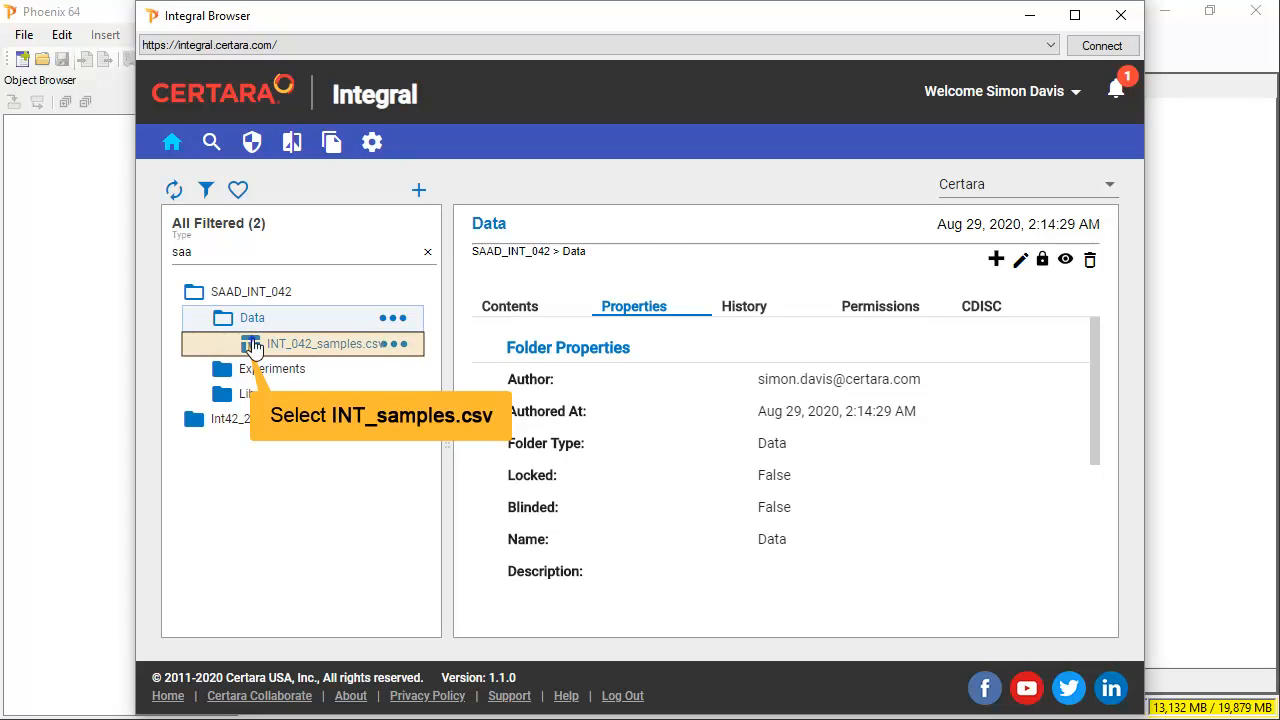
left_click(253, 344)
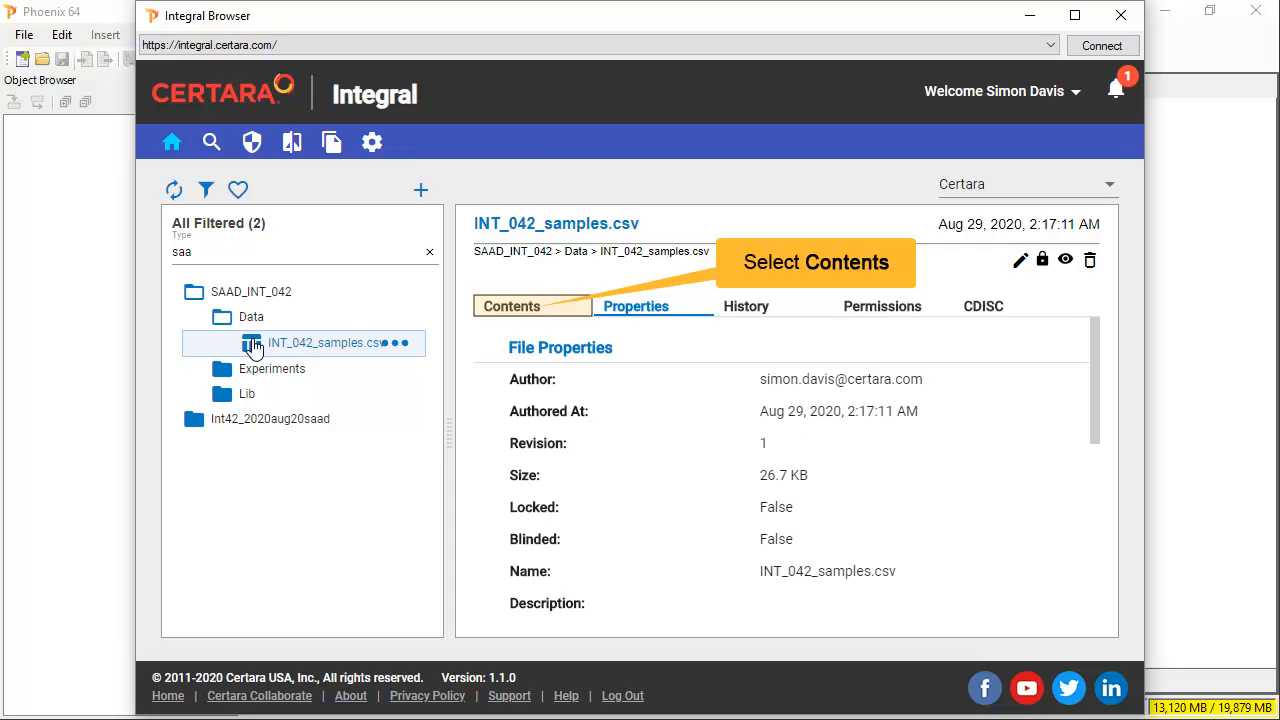
left_click(520, 318)
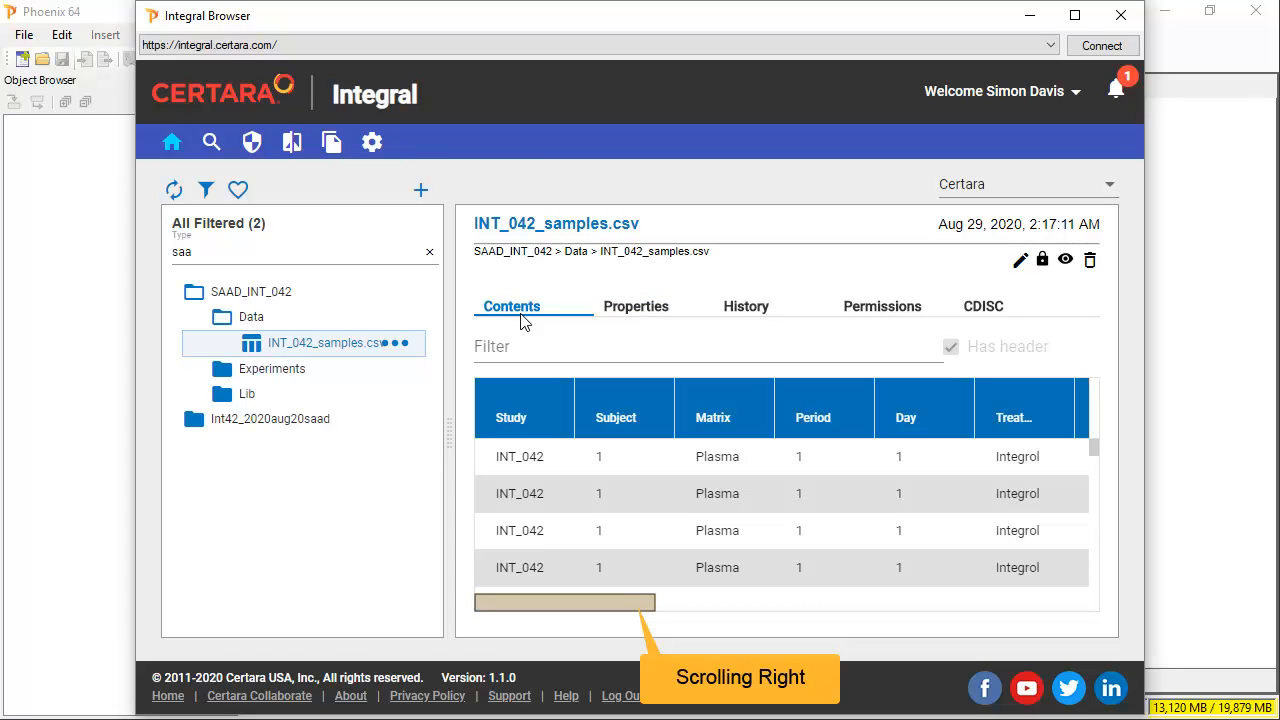
left_click_drag(648, 605, 804, 605)
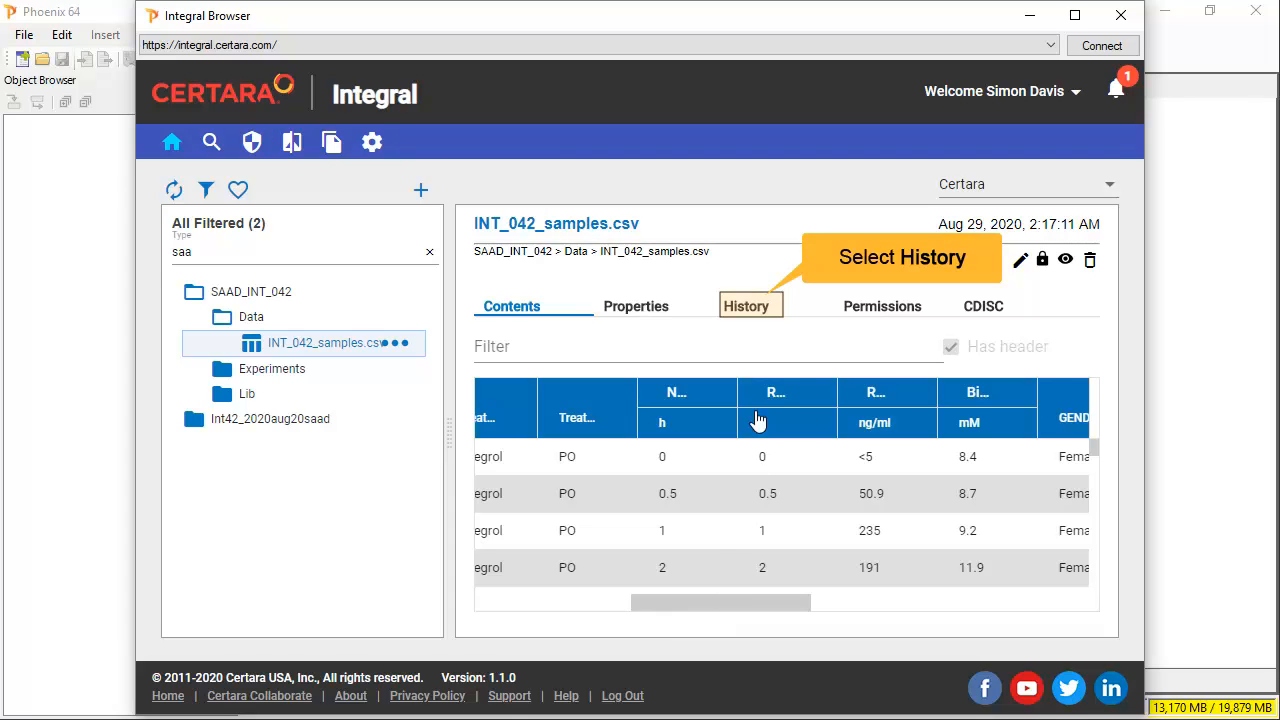
left_click(760, 311)
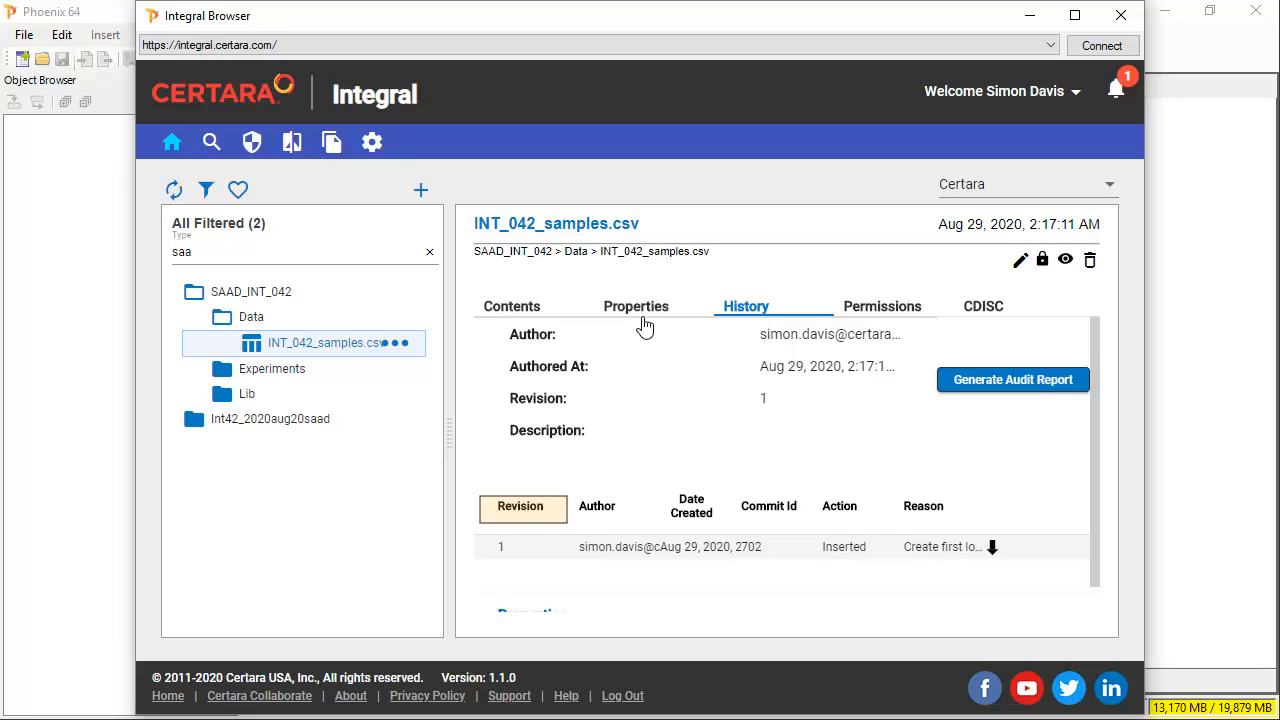
left_click(392, 368)
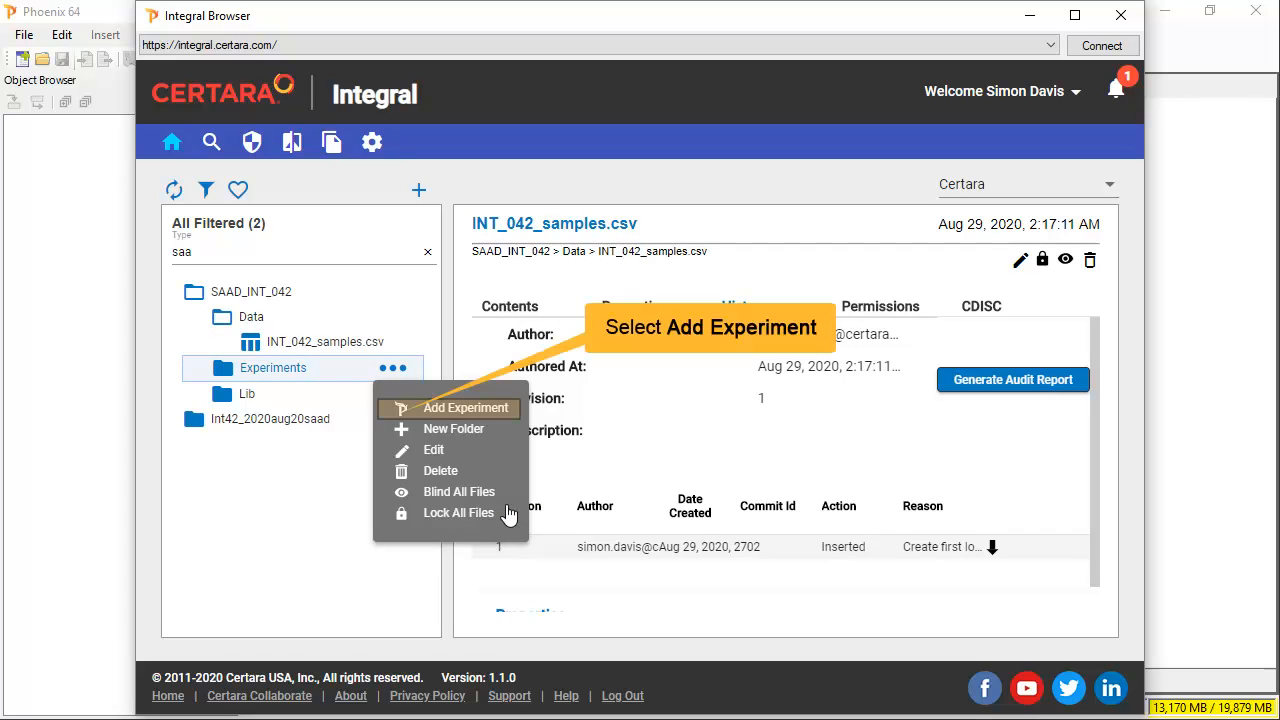
- Submit a new NCA experiment including the Data folder, then enter the account password
left_click(408, 410)
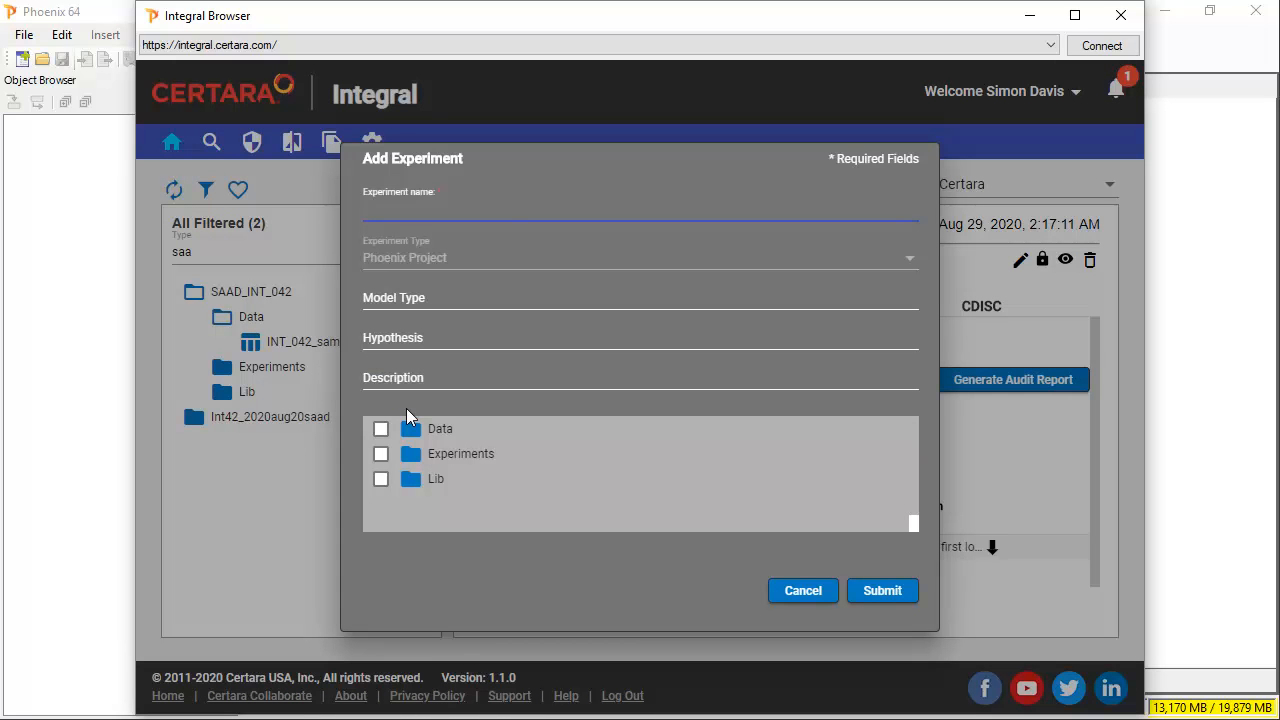
type("NCA")
left_click(381, 429)
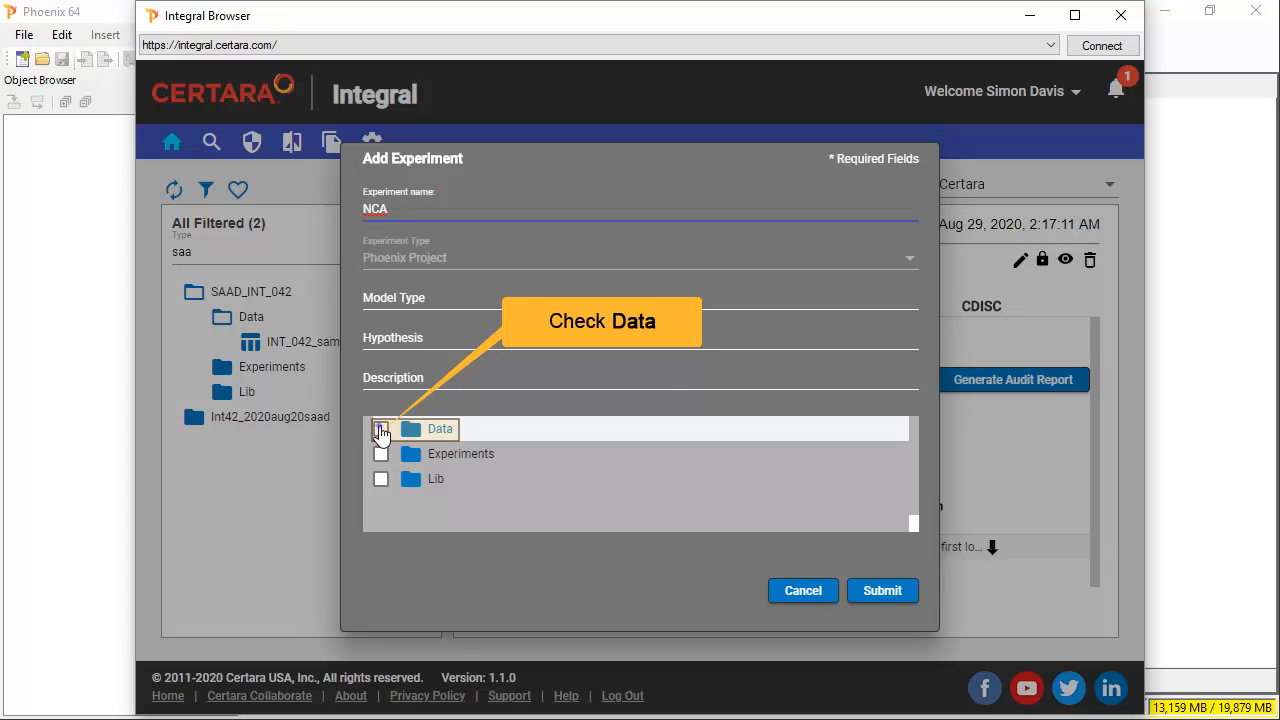
left_click(882, 591)
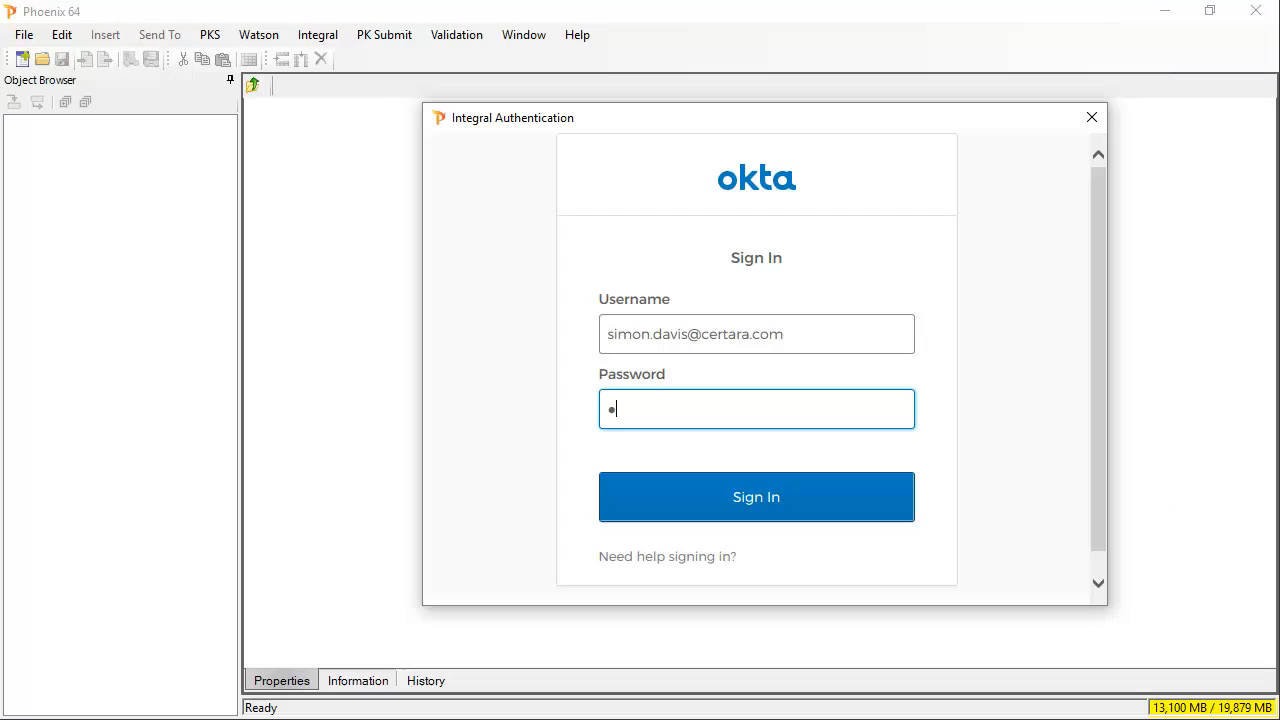
type("•••••••")
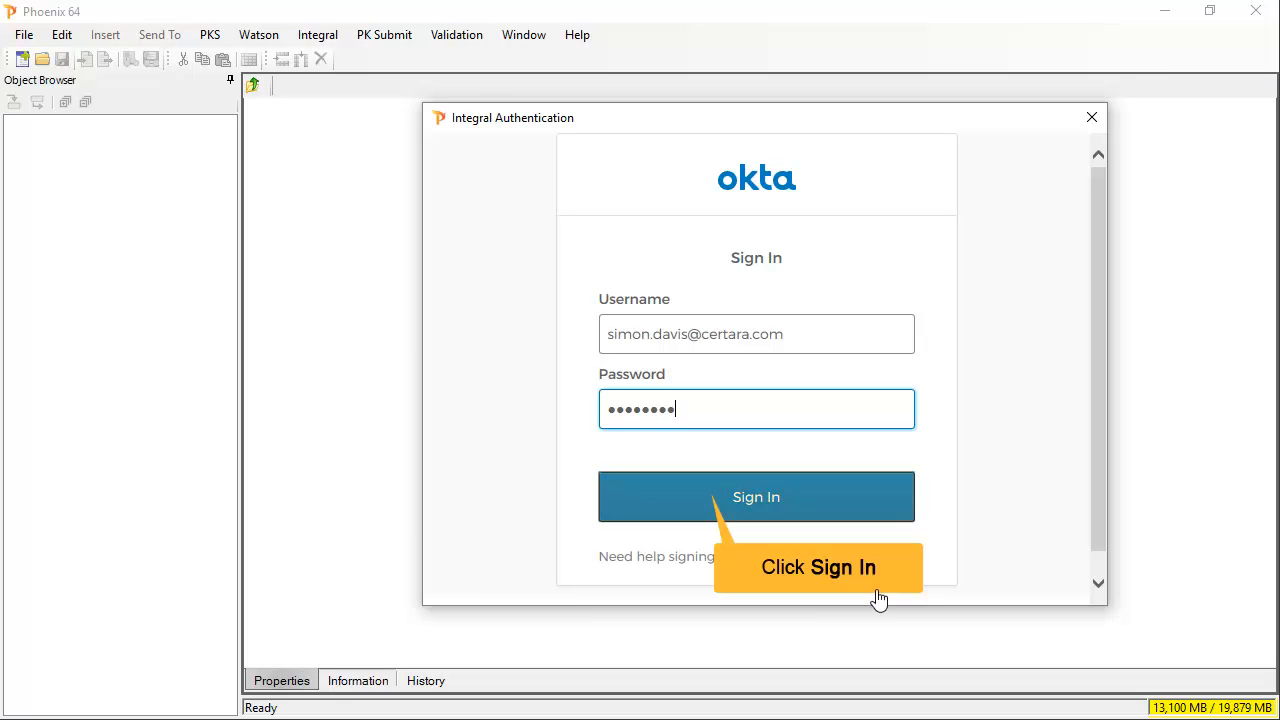
- Sign in to Integral and import INT_042_samples.csv into Phoenix, reading the second row as units
left_click(704, 500)
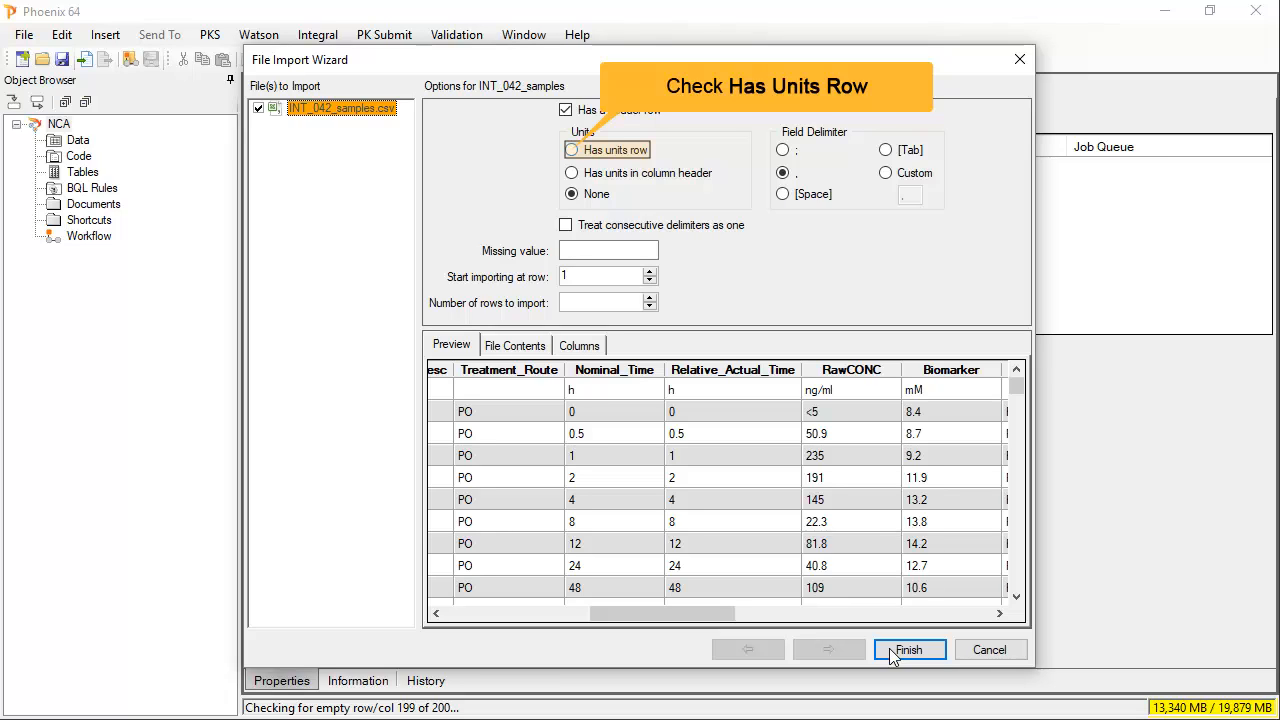
left_click(571, 151)
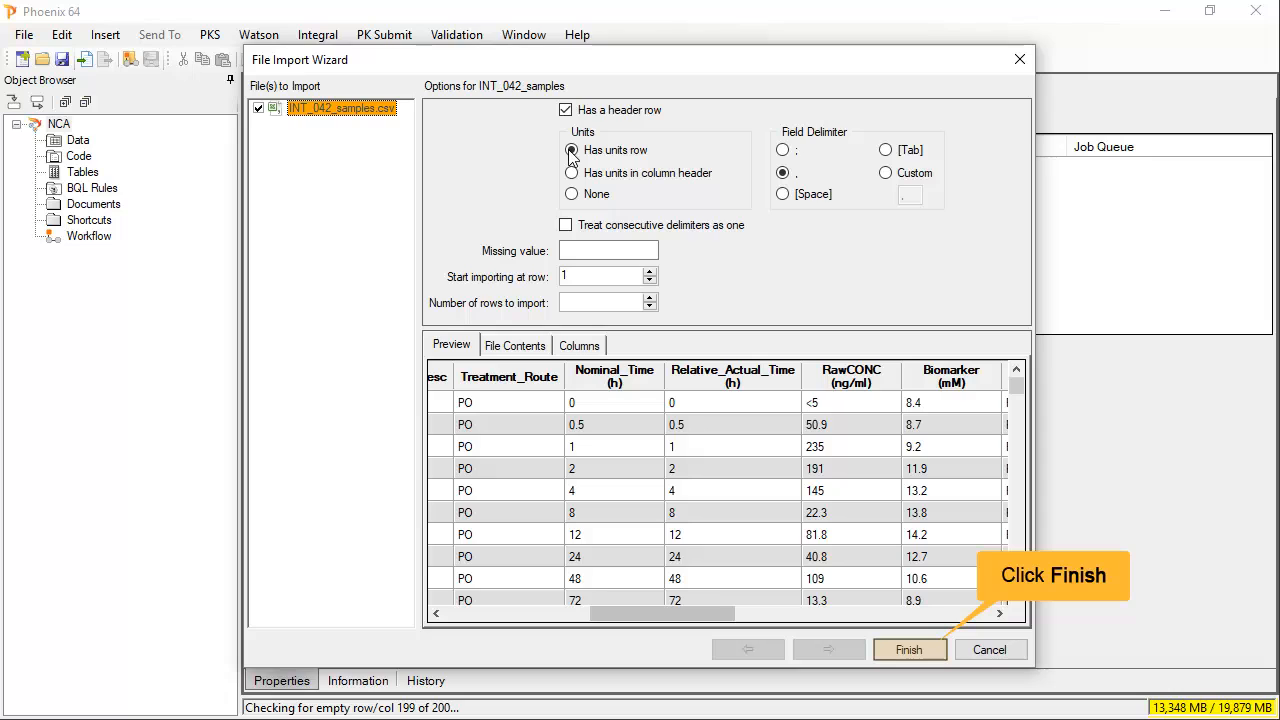
left_click(909, 650)
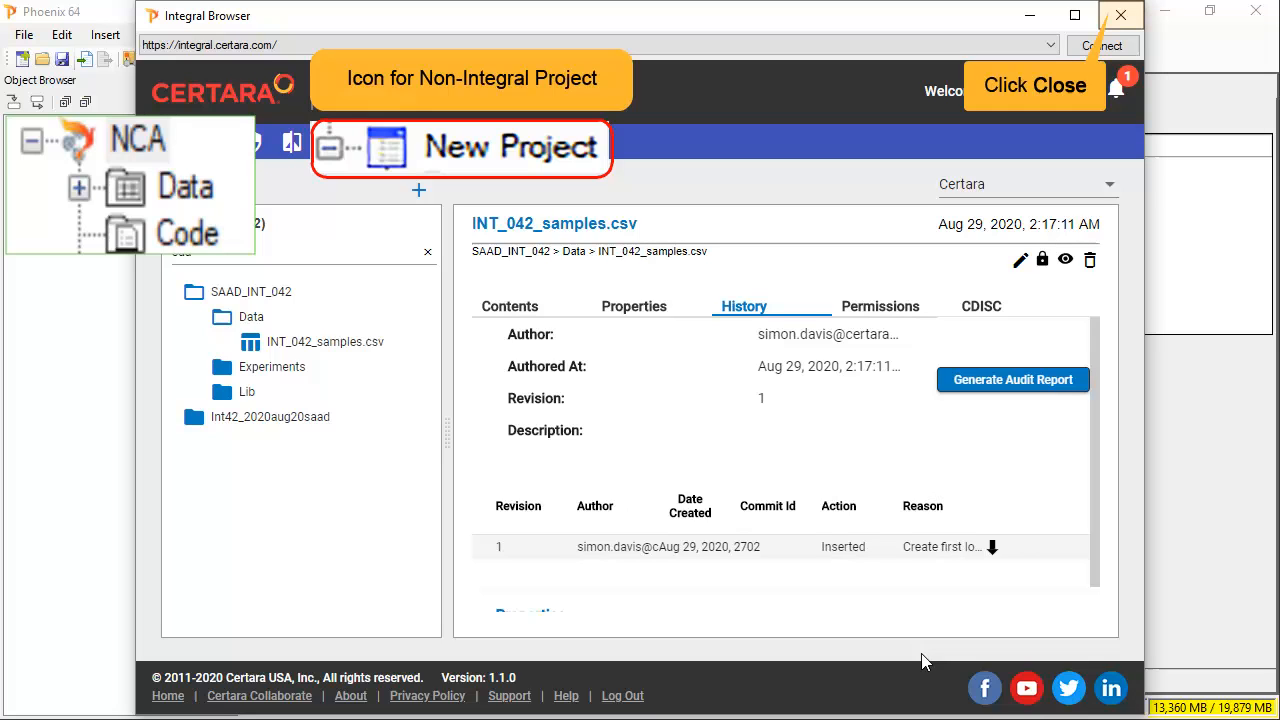
- Close the Integral Browser and send INT_042_samples to a new XY Plot named linear raw
left_click(1120, 16)
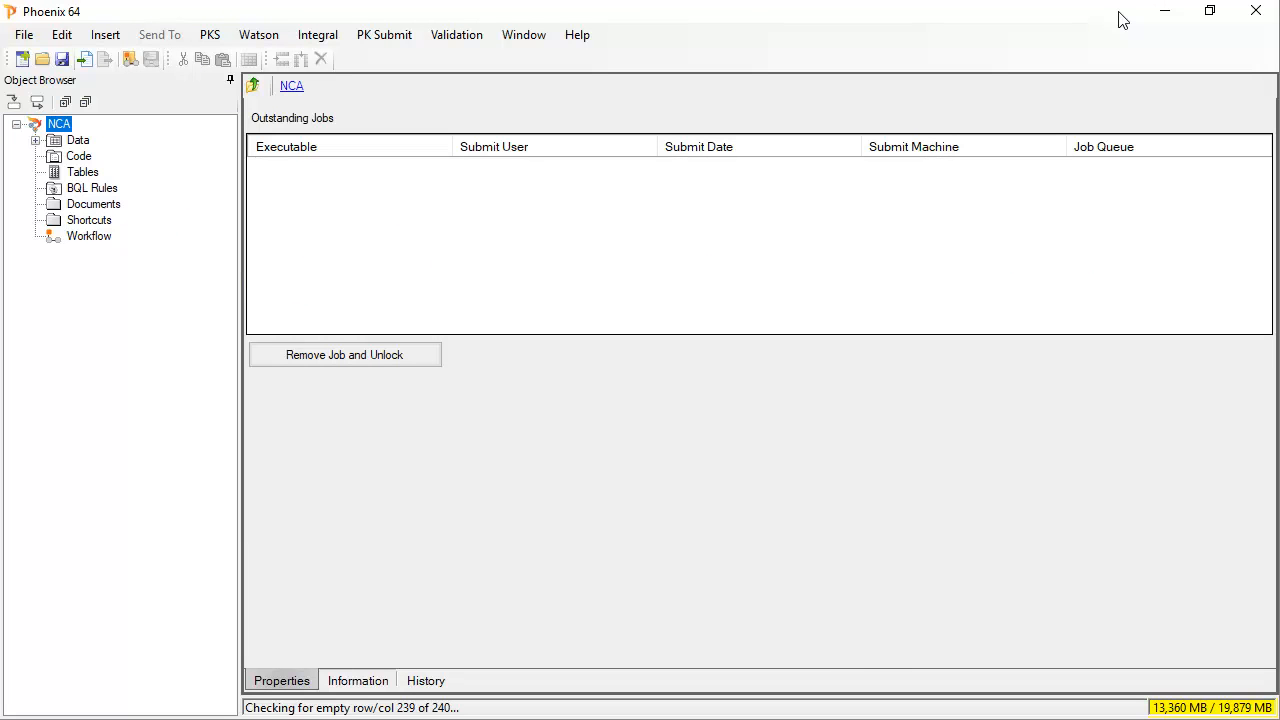
left_click(35, 140)
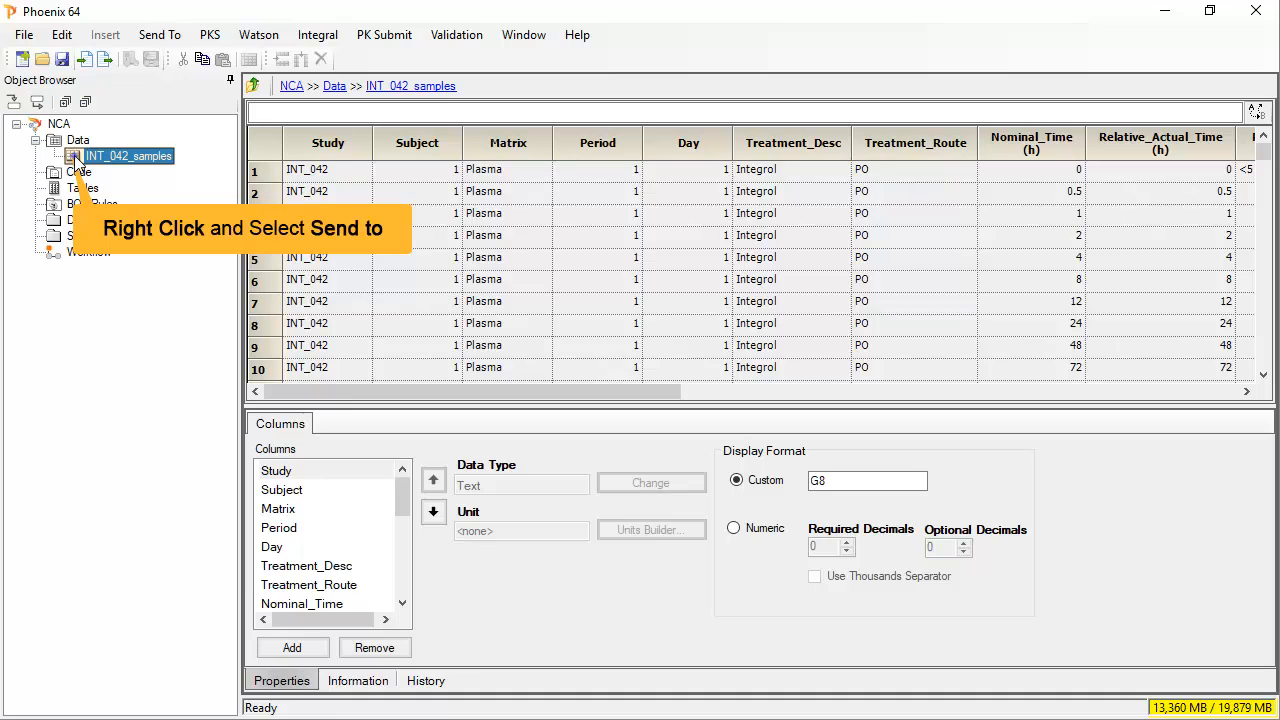
right_click(77, 160)
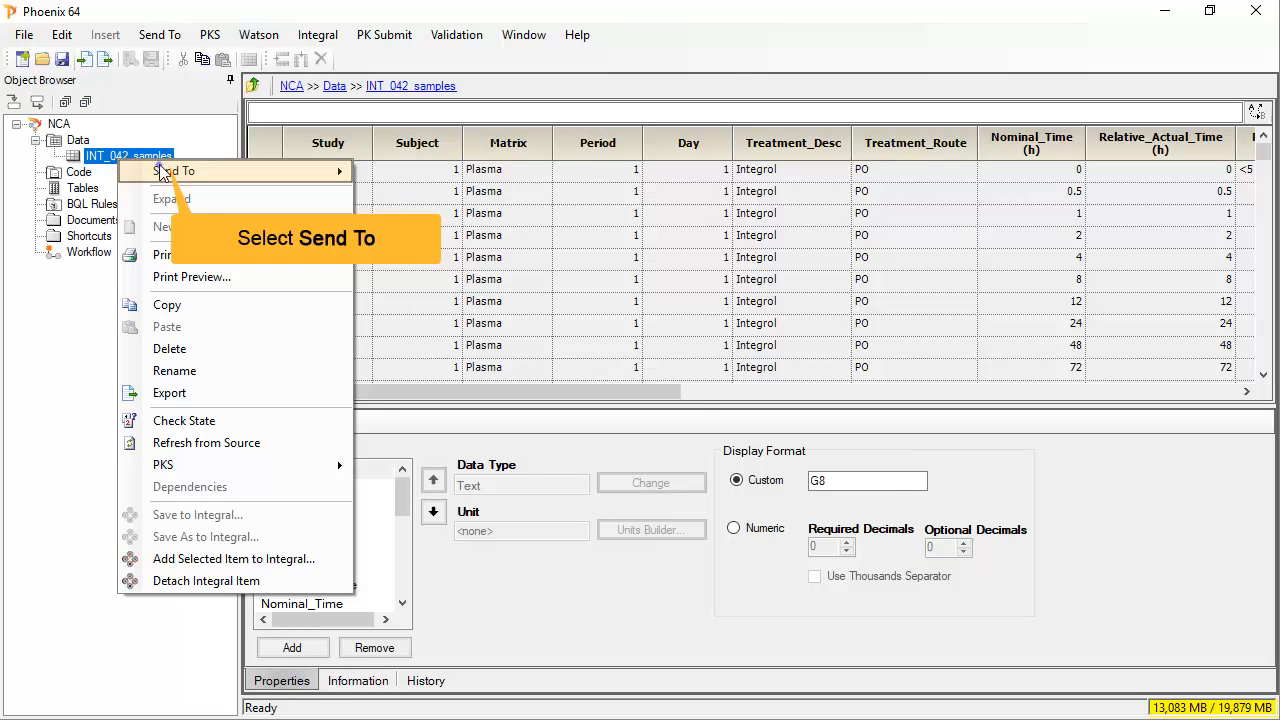
mouse_move(163, 173)
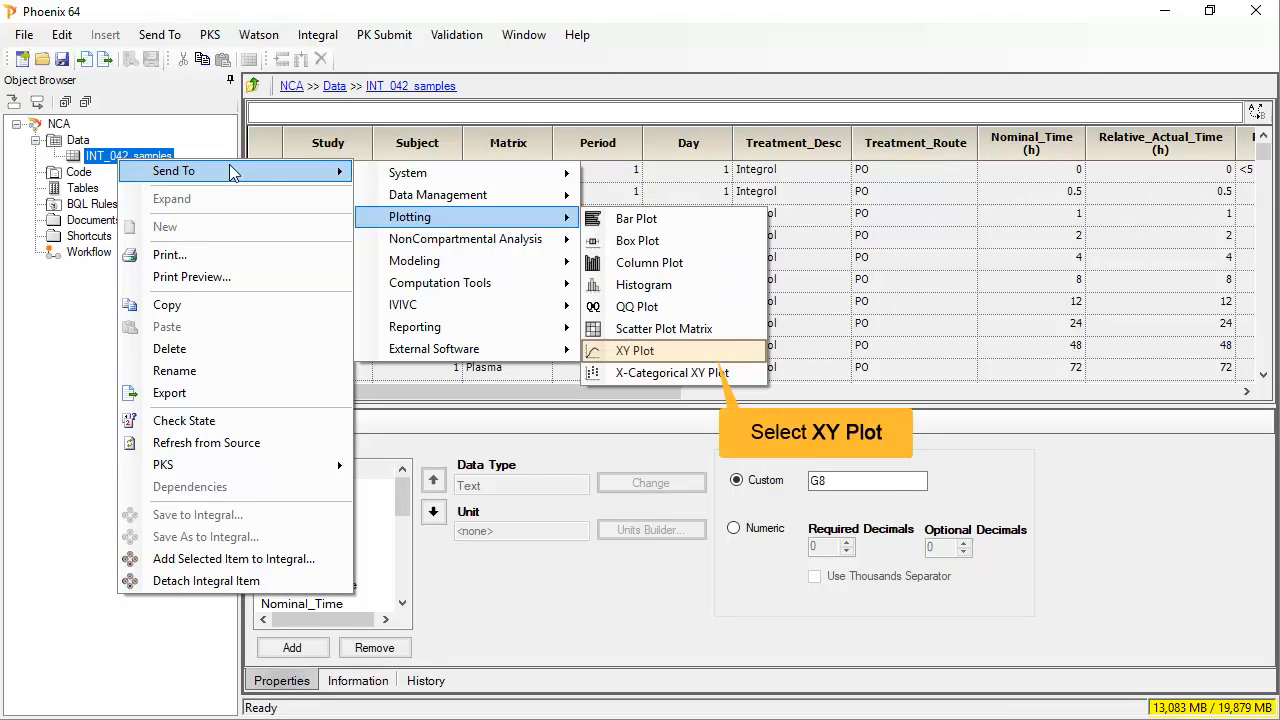
left_click(700, 352)
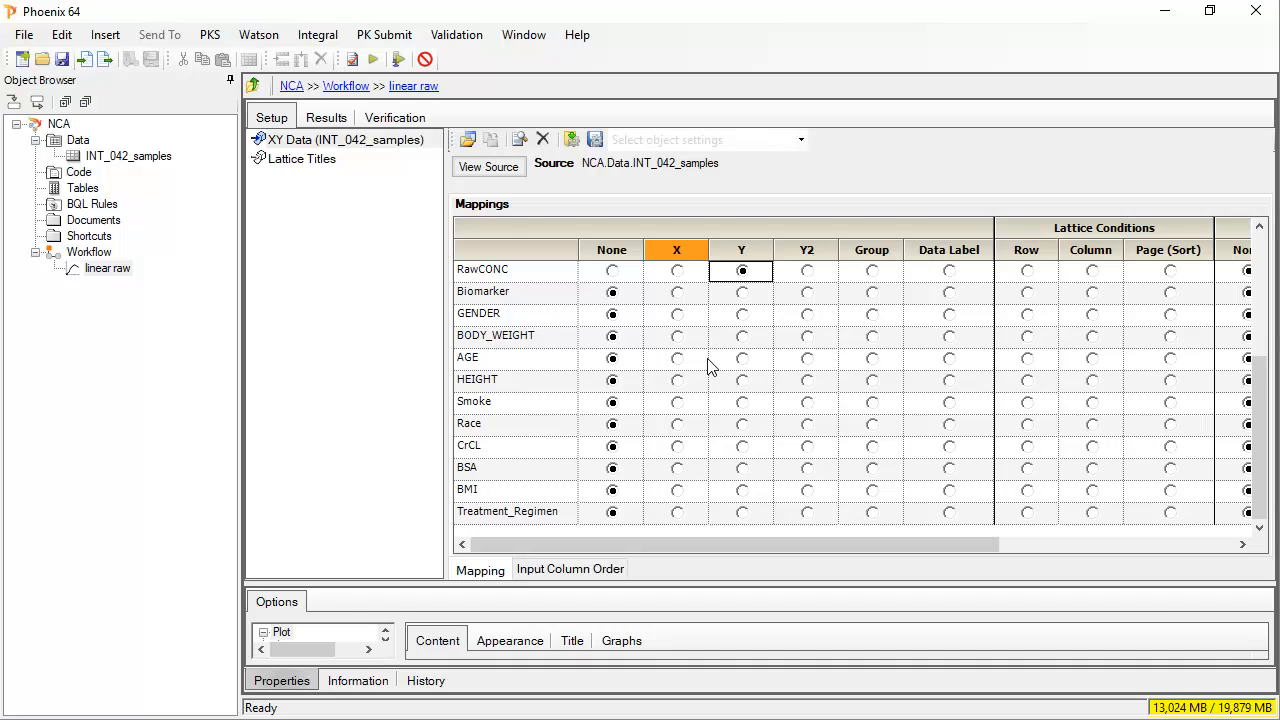
- Execute the linear raw XY plot and collapse the Object Browser to widen the workspace
left_click(374, 62)
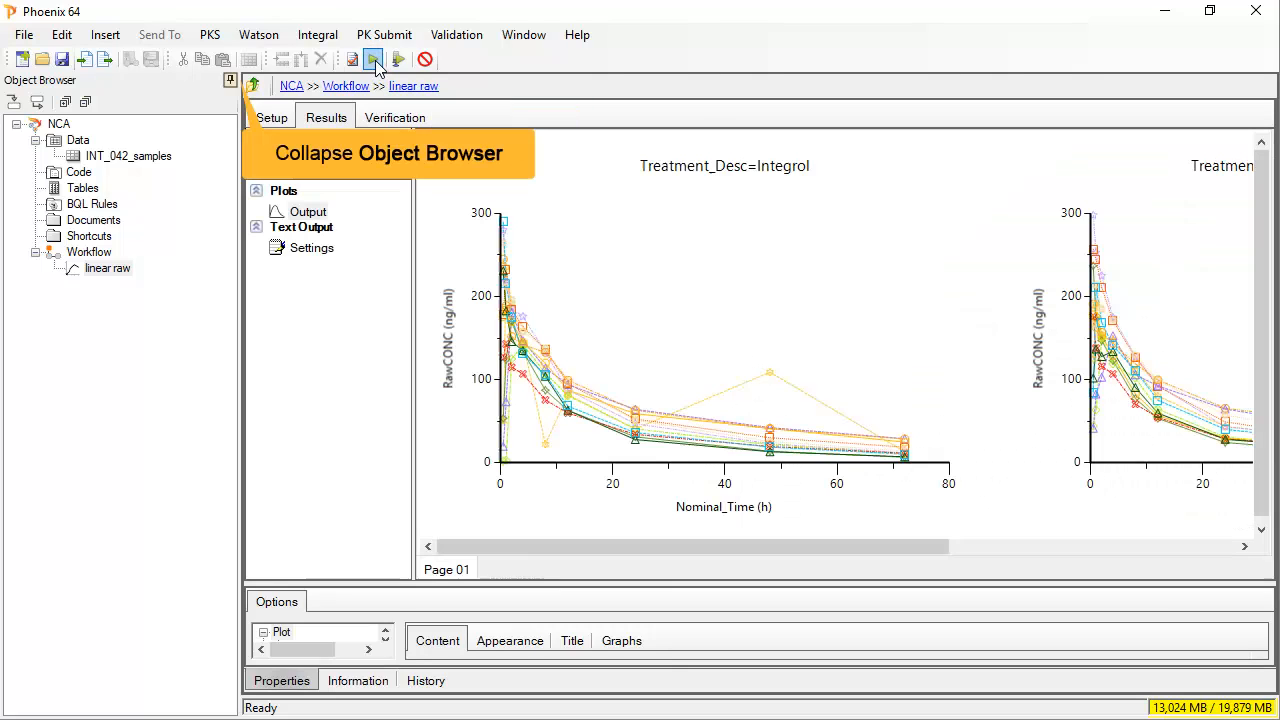
left_click(230, 81)
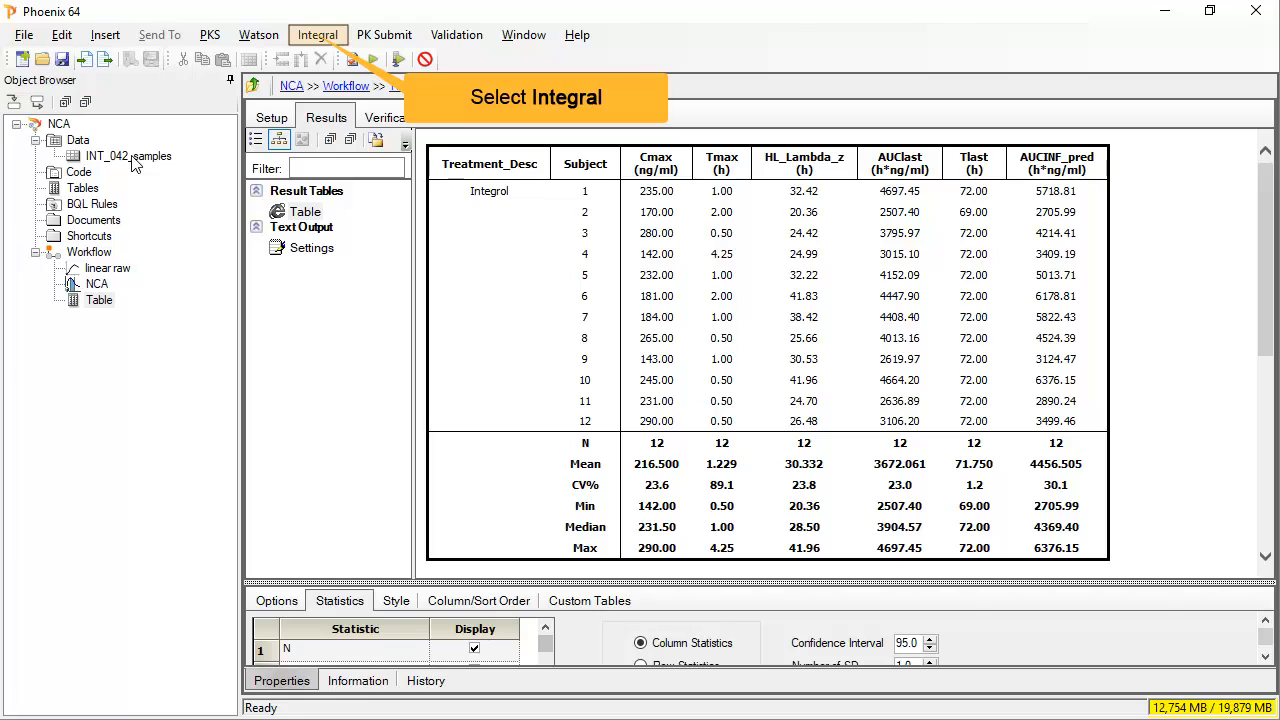
- Begin the Integral save with description 'Basic NCA with plot and table' and model type NCA
left_click(317, 38)
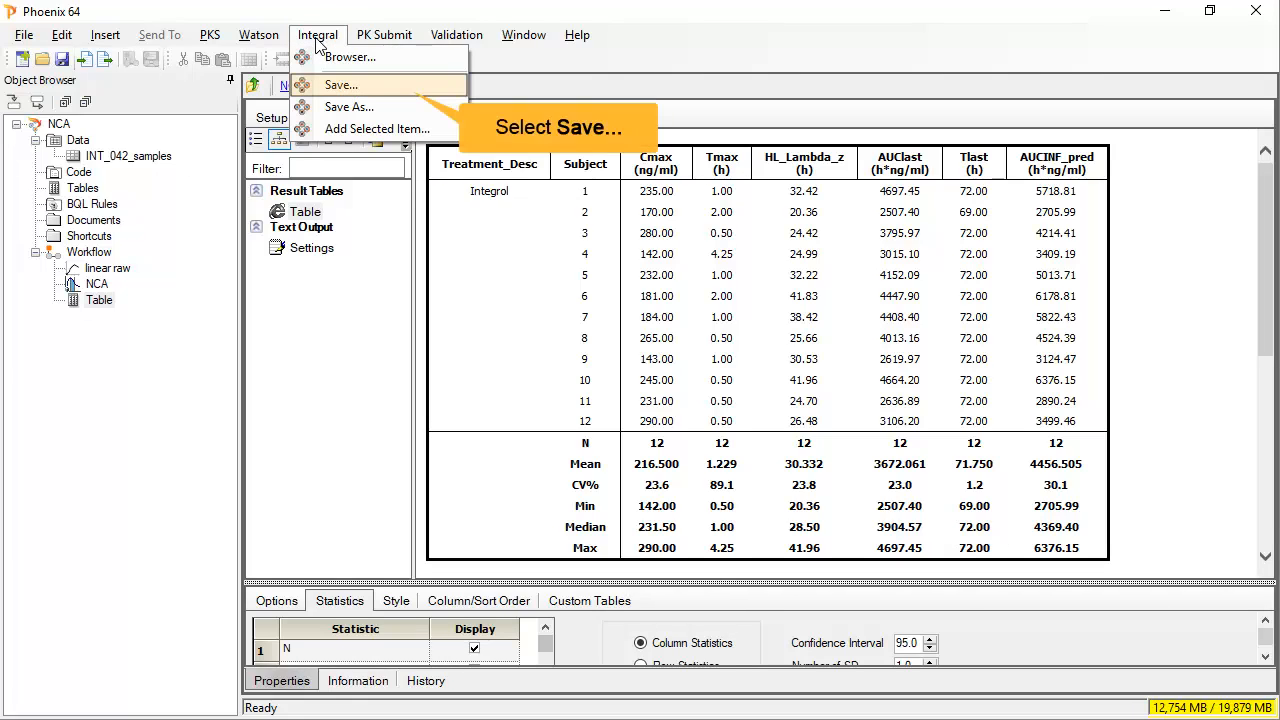
left_click(345, 85)
left_click(469, 251)
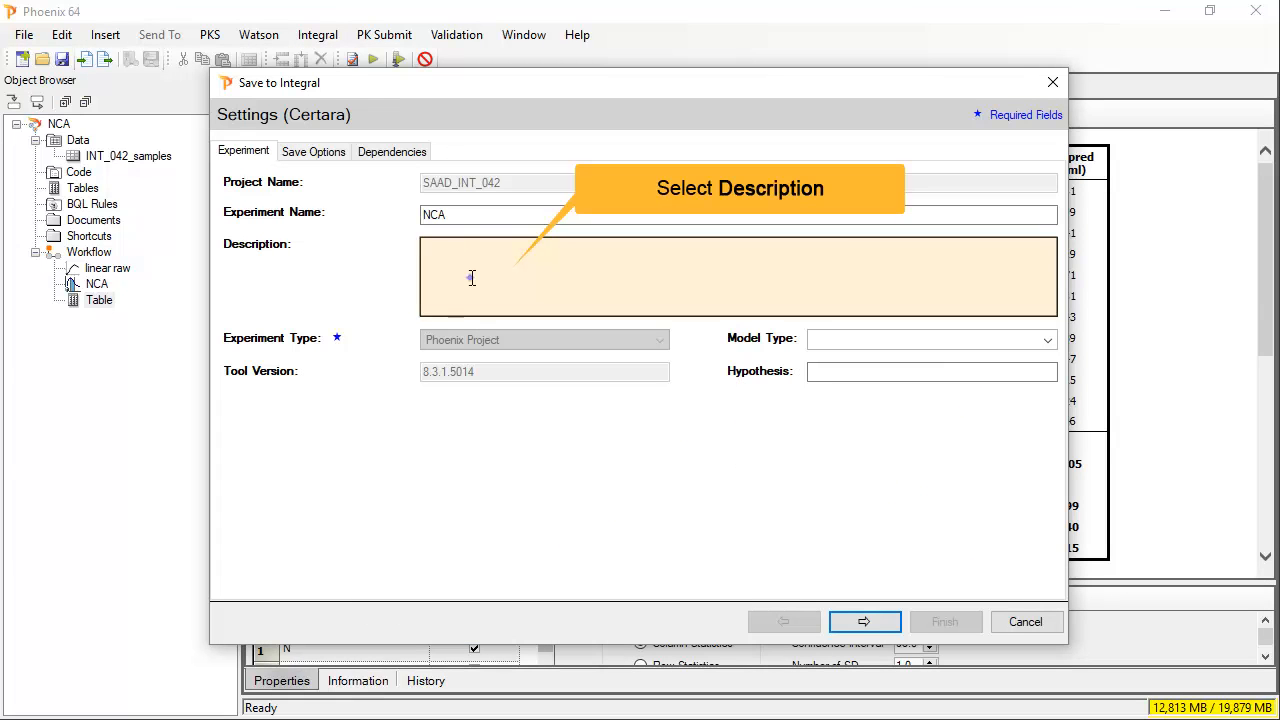
type("Basic NCA with ")
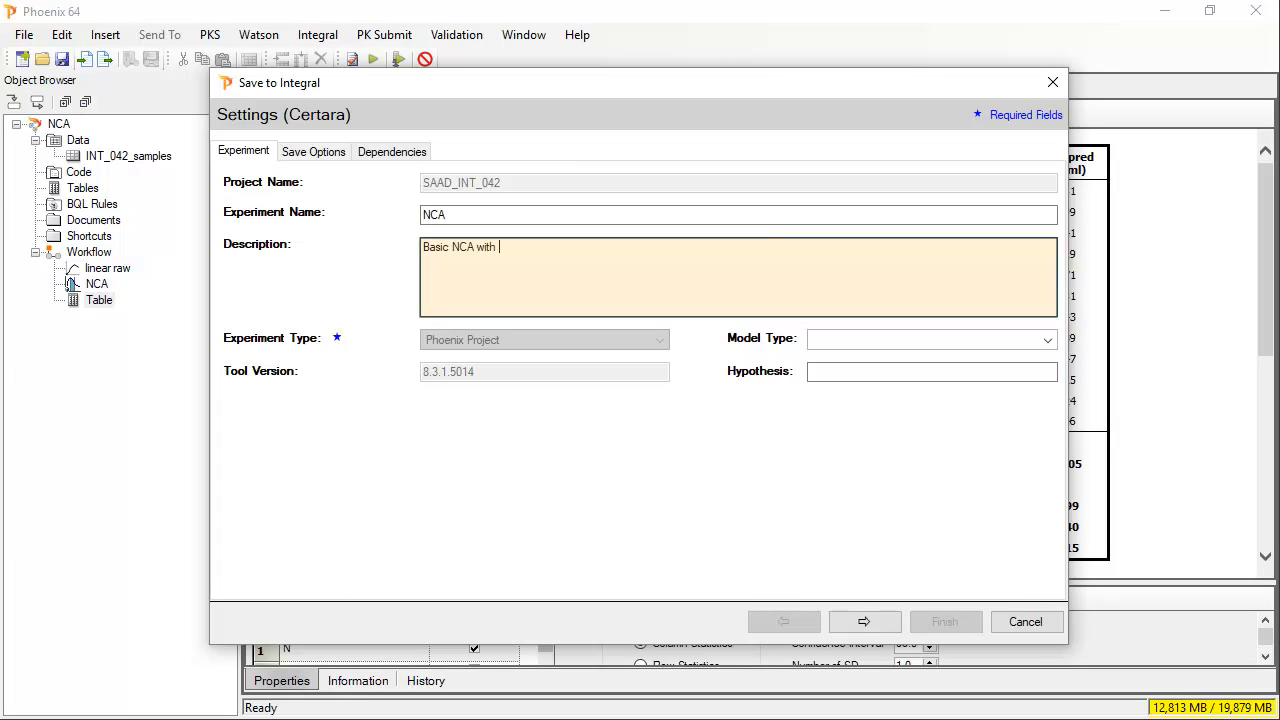
type("plot and table")
key("Tab")
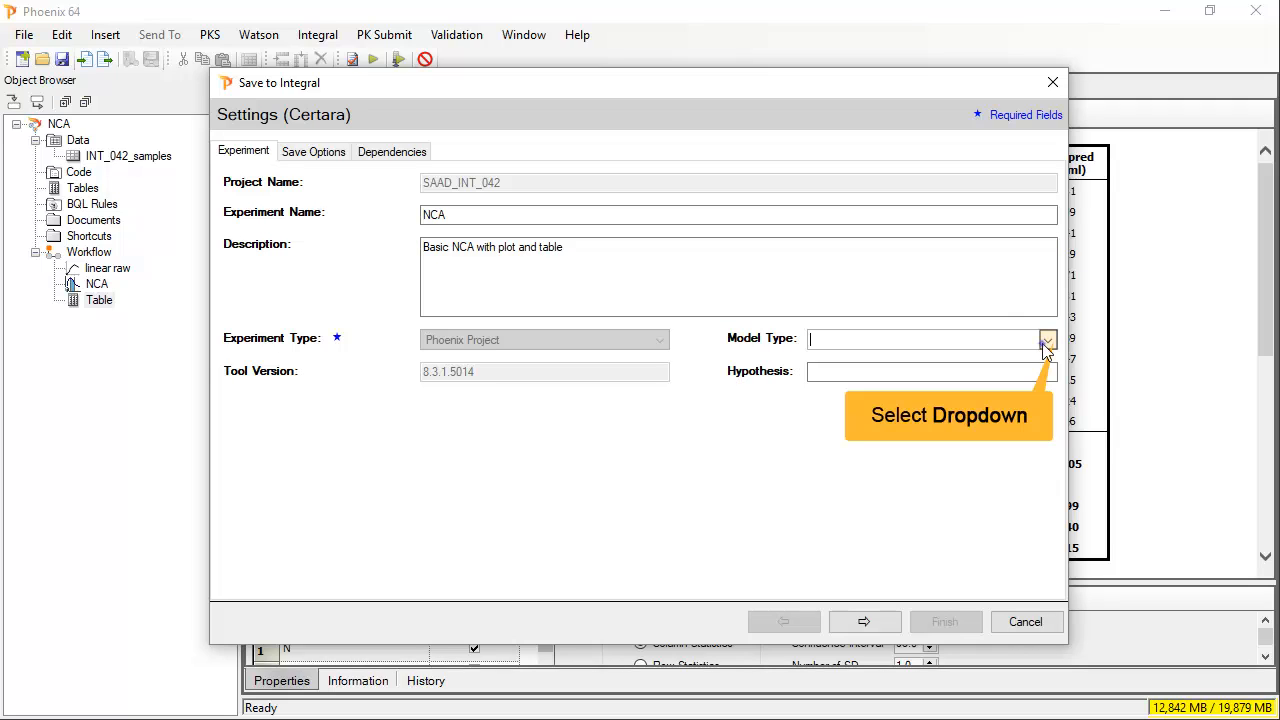
left_click(1046, 341)
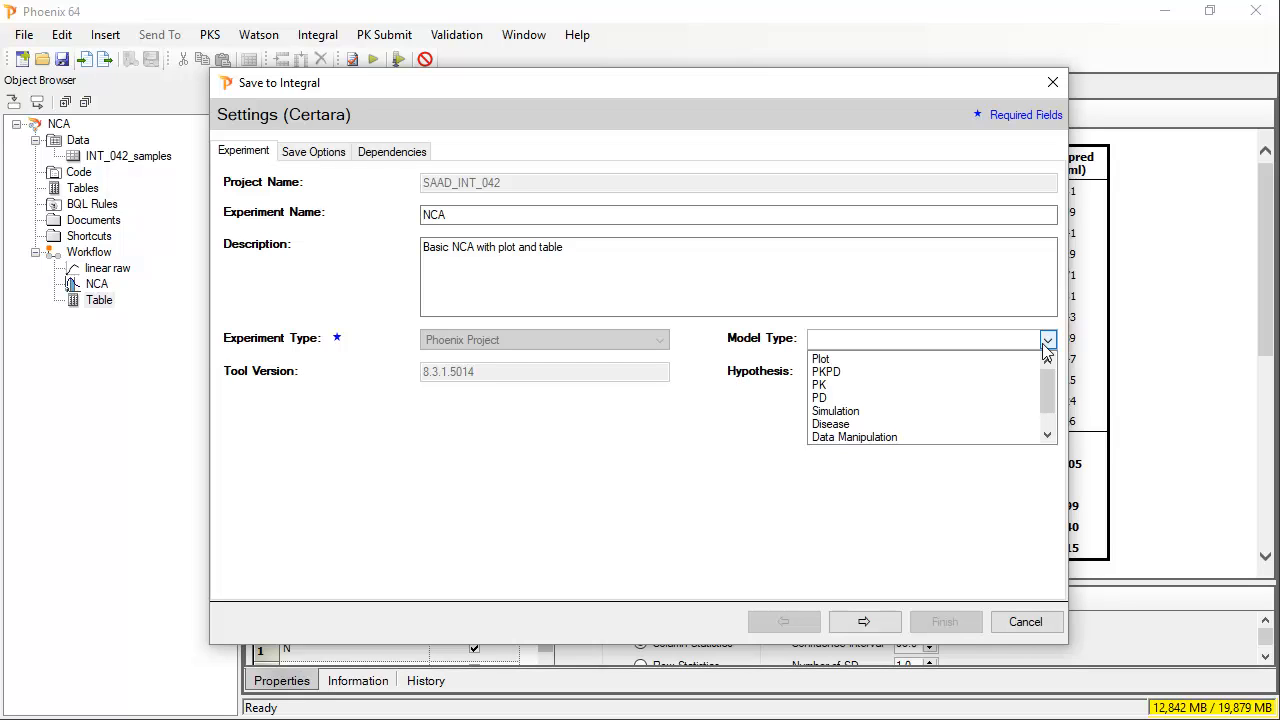
mouse_move(1046, 397)
left_mouse_down()
mouse_move(1042, 441)
mouse_move(1041, 391)
left_mouse_up()
type("NCA")
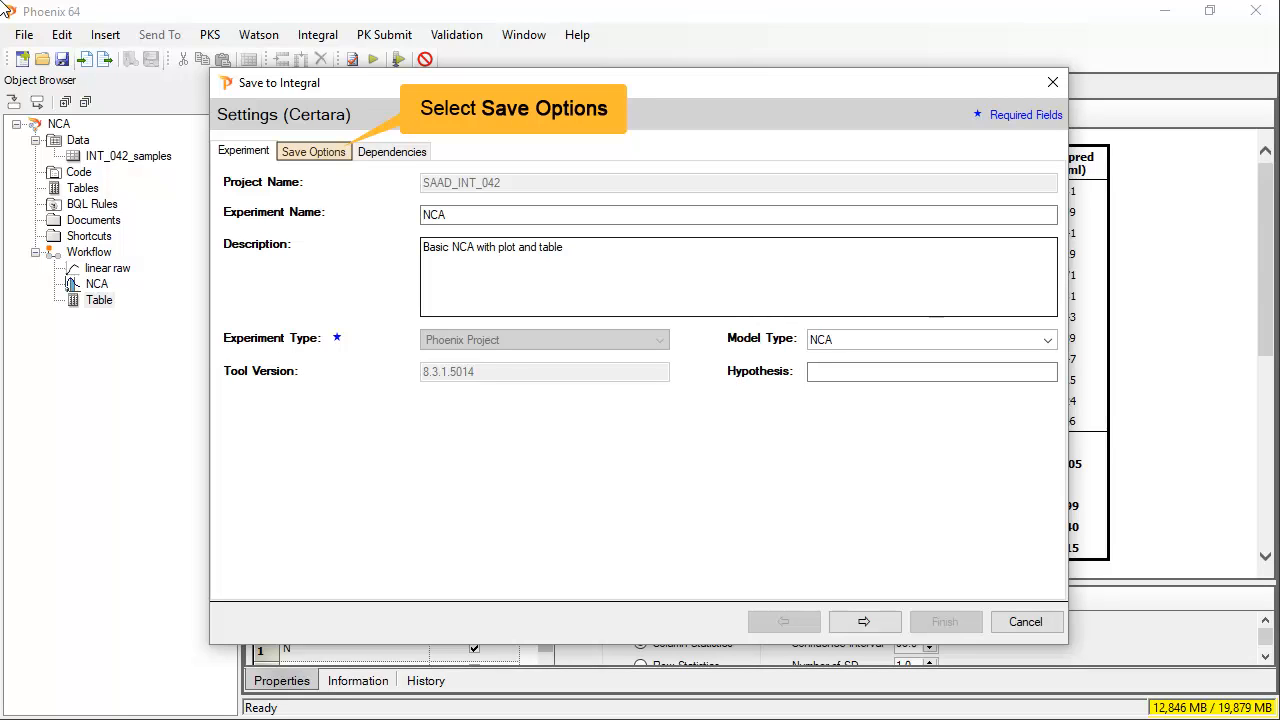
- Export the Dosing Used worksheet as comma-delimited text named dosing and advance to confirmation
left_click(312, 155)
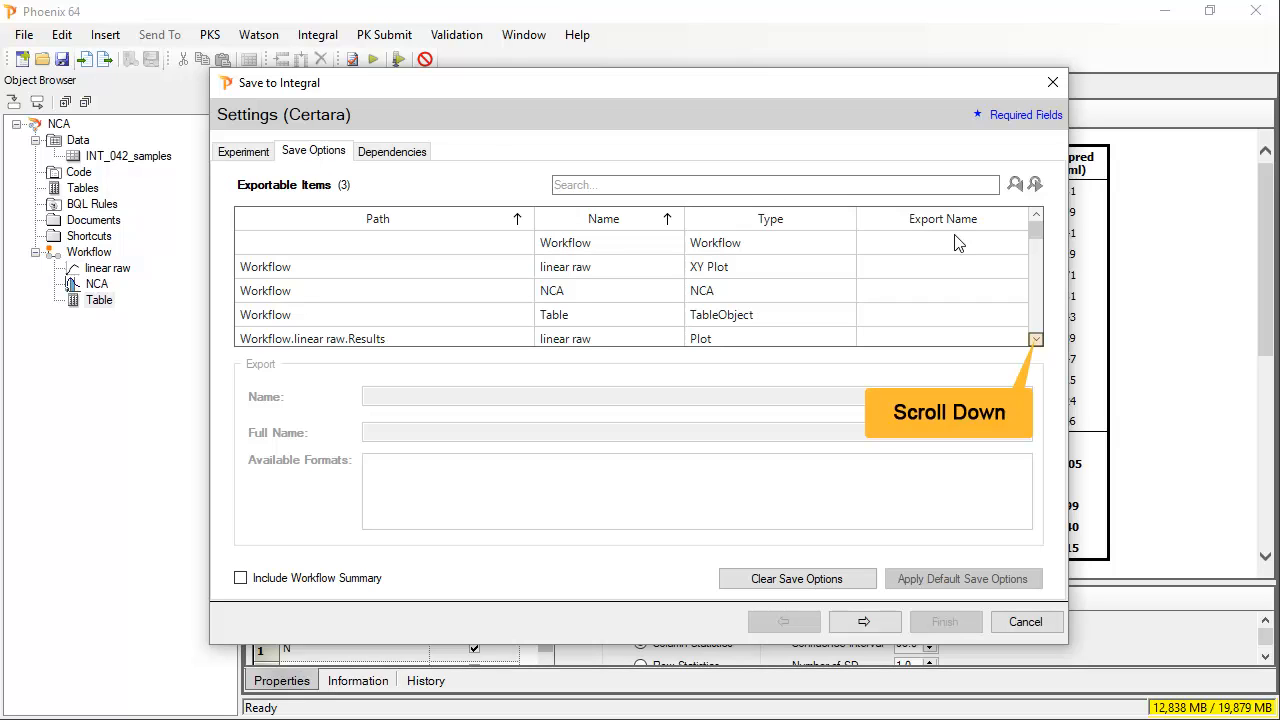
left_click(1036, 340)
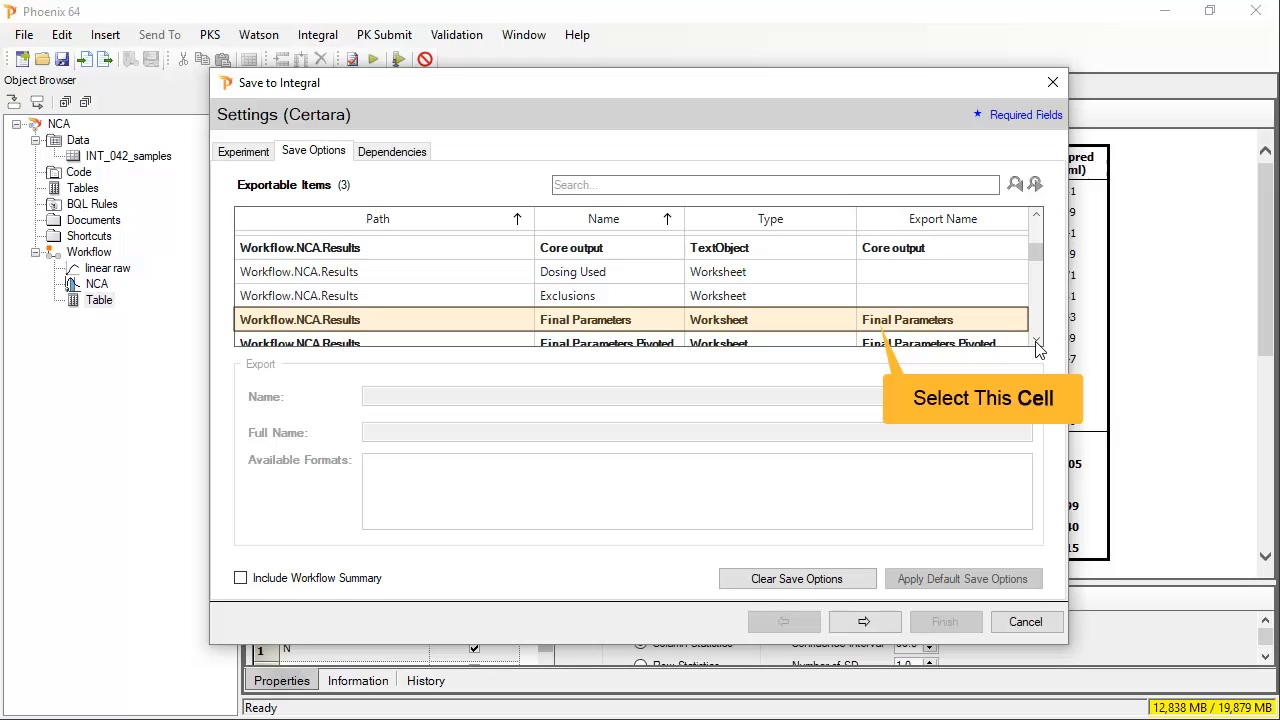
left_click(453, 317)
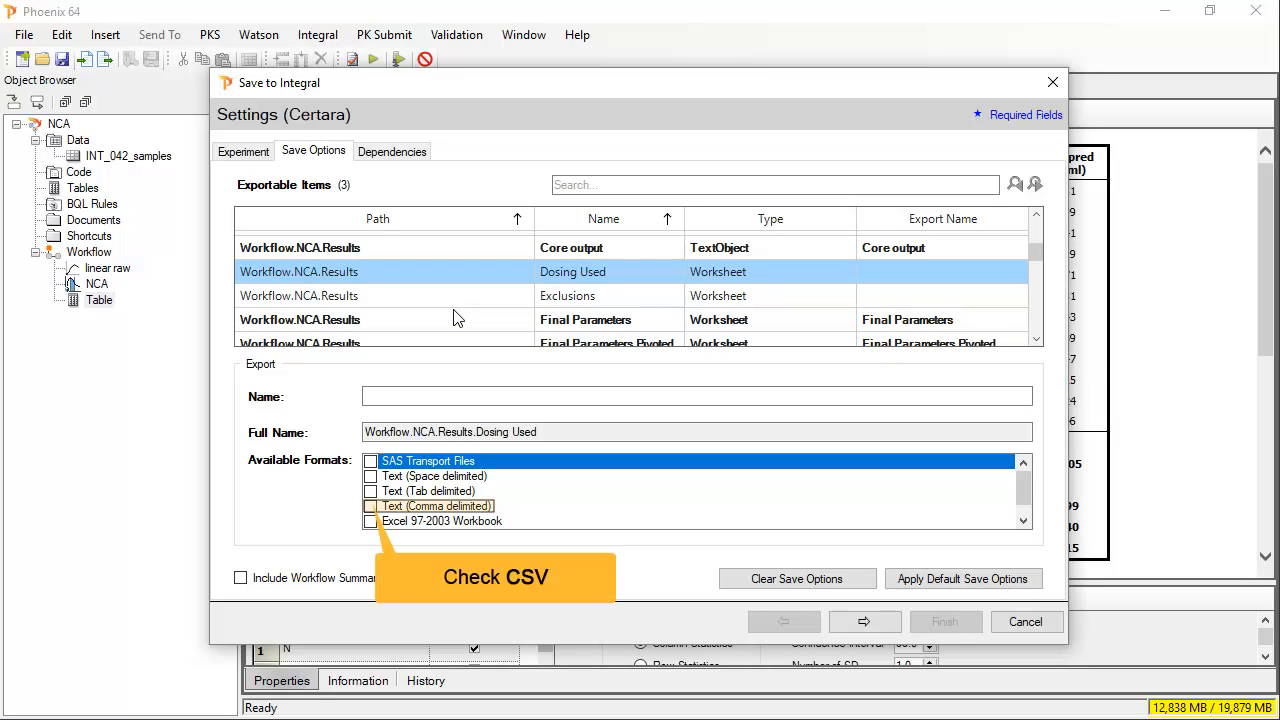
left_click(370, 506)
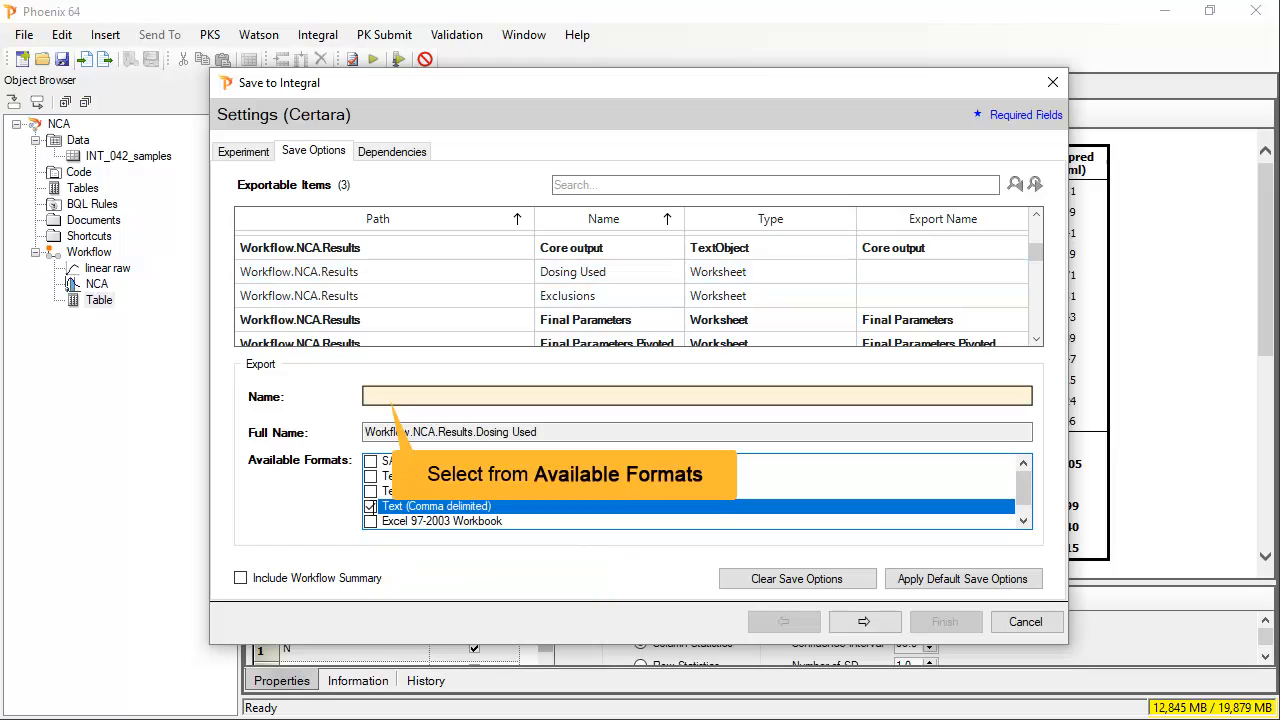
type("dosin")
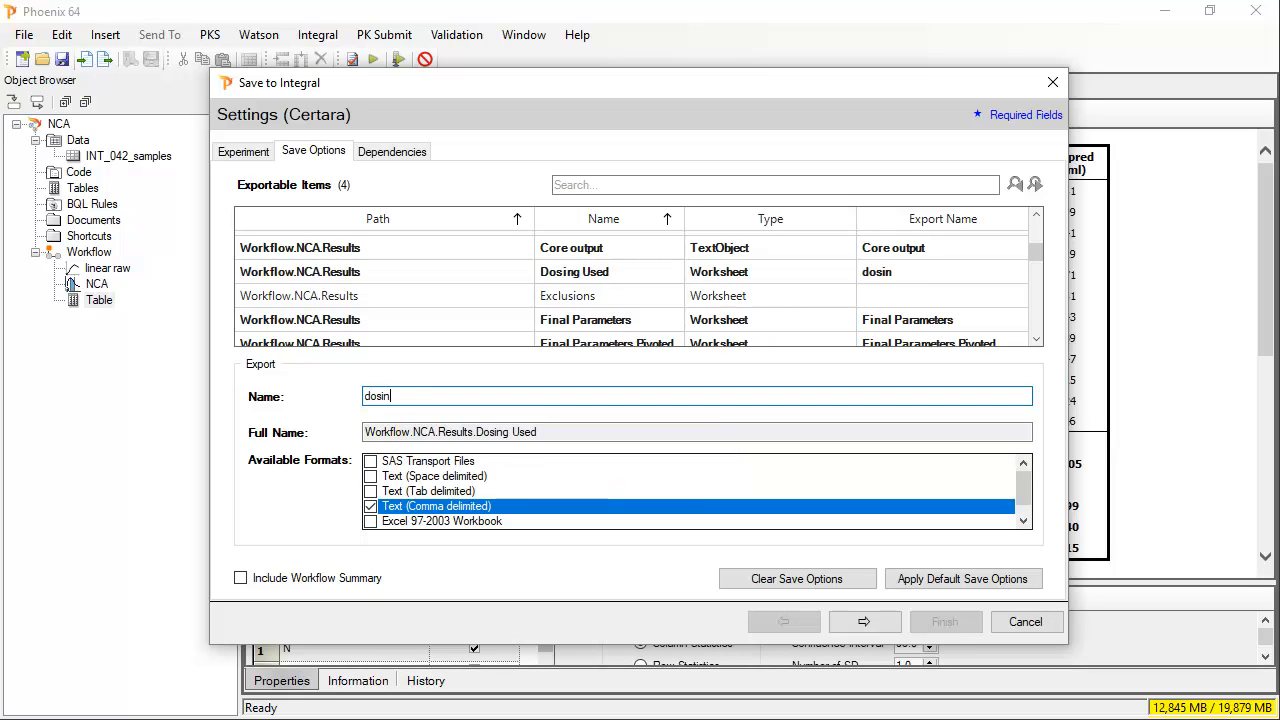
type("g")
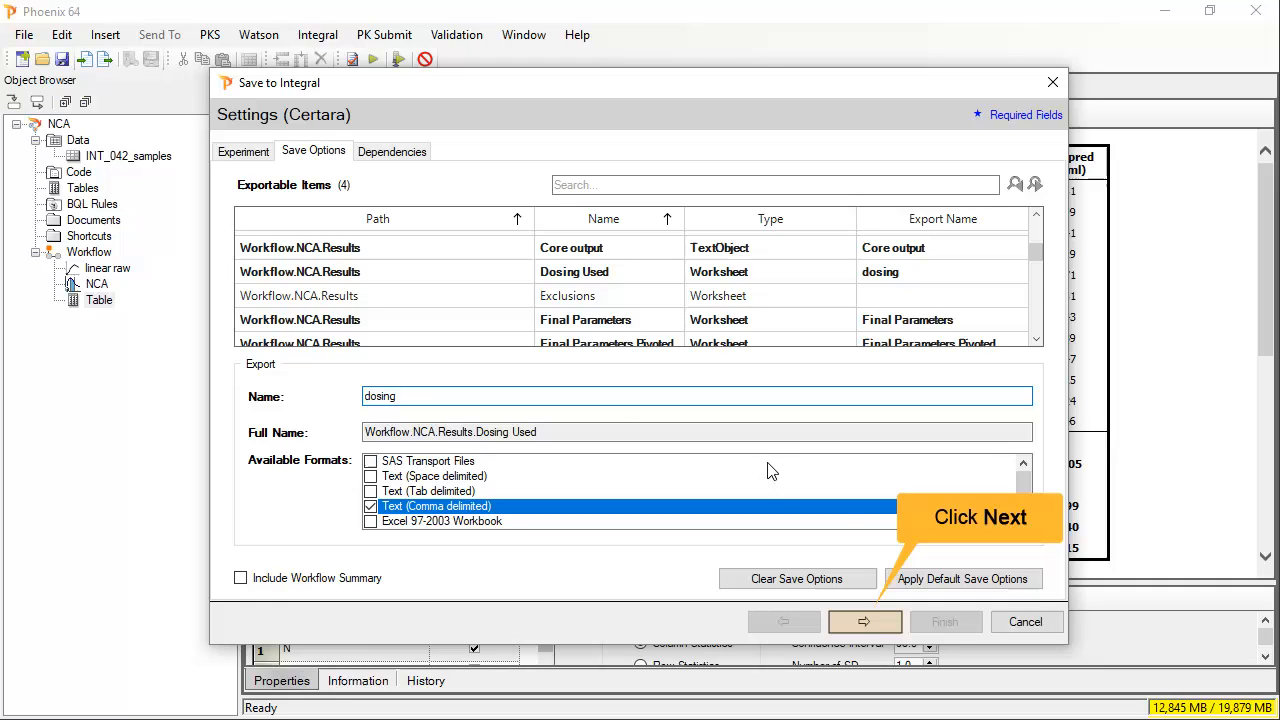
left_click(875, 621)
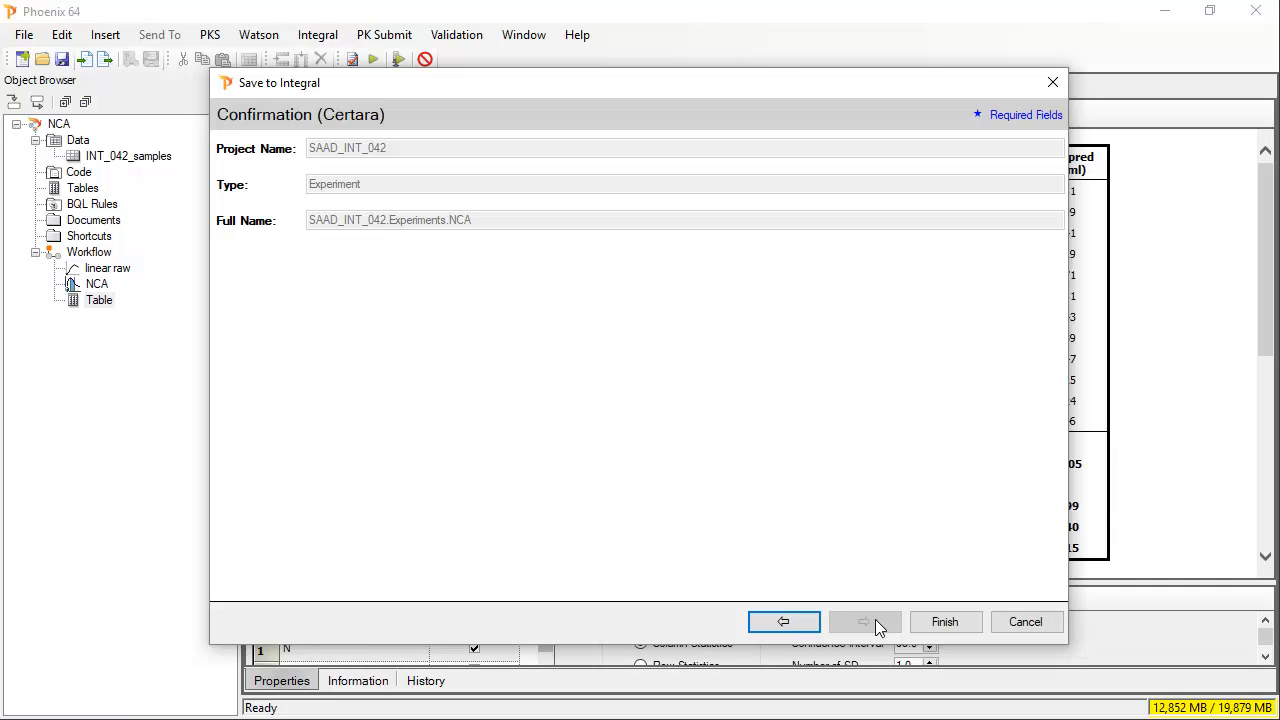
- Finish the save, signing with reason 'analysis before re-assays' and the account password
left_click(940, 621)
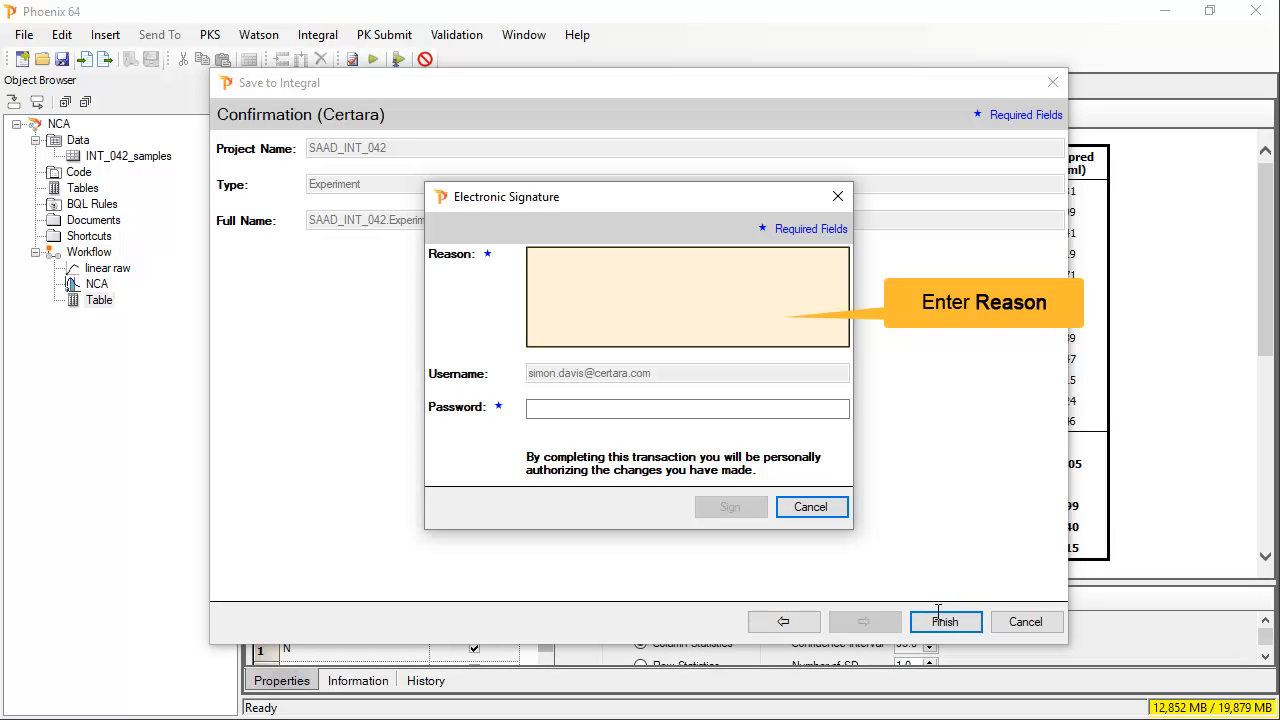
left_click(613, 278)
type("analysi")
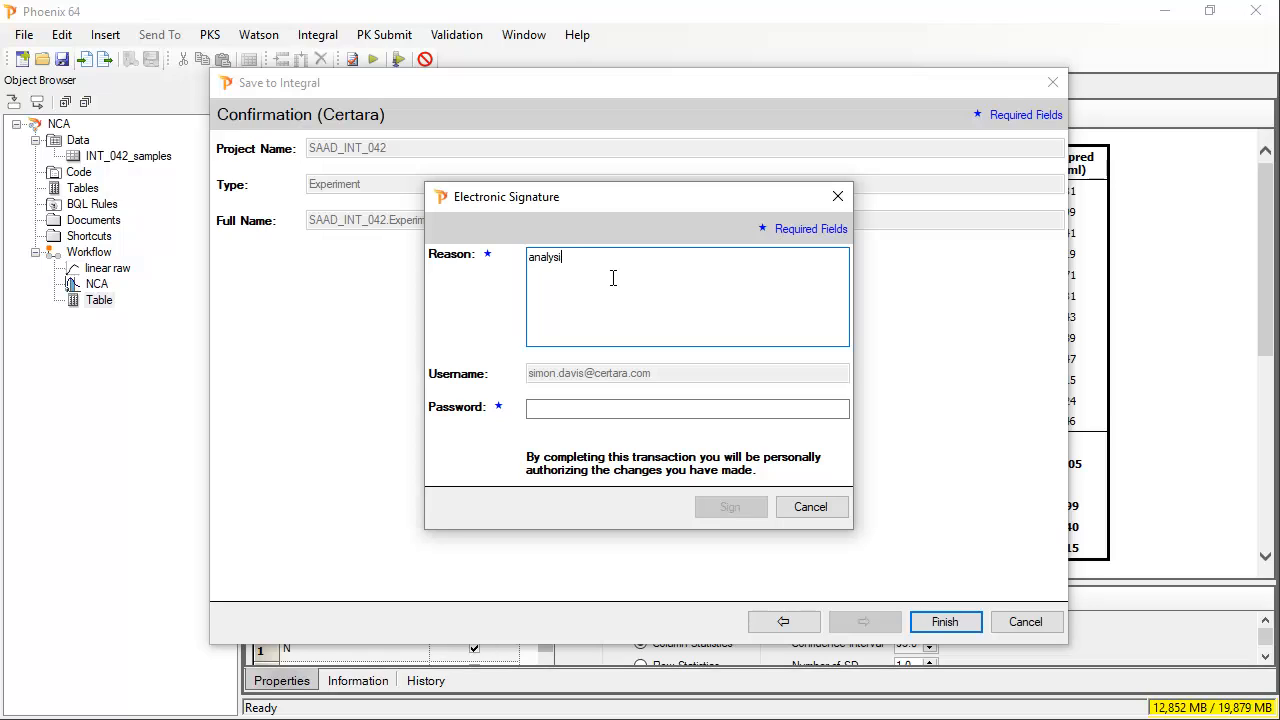
type("s before re-assays")
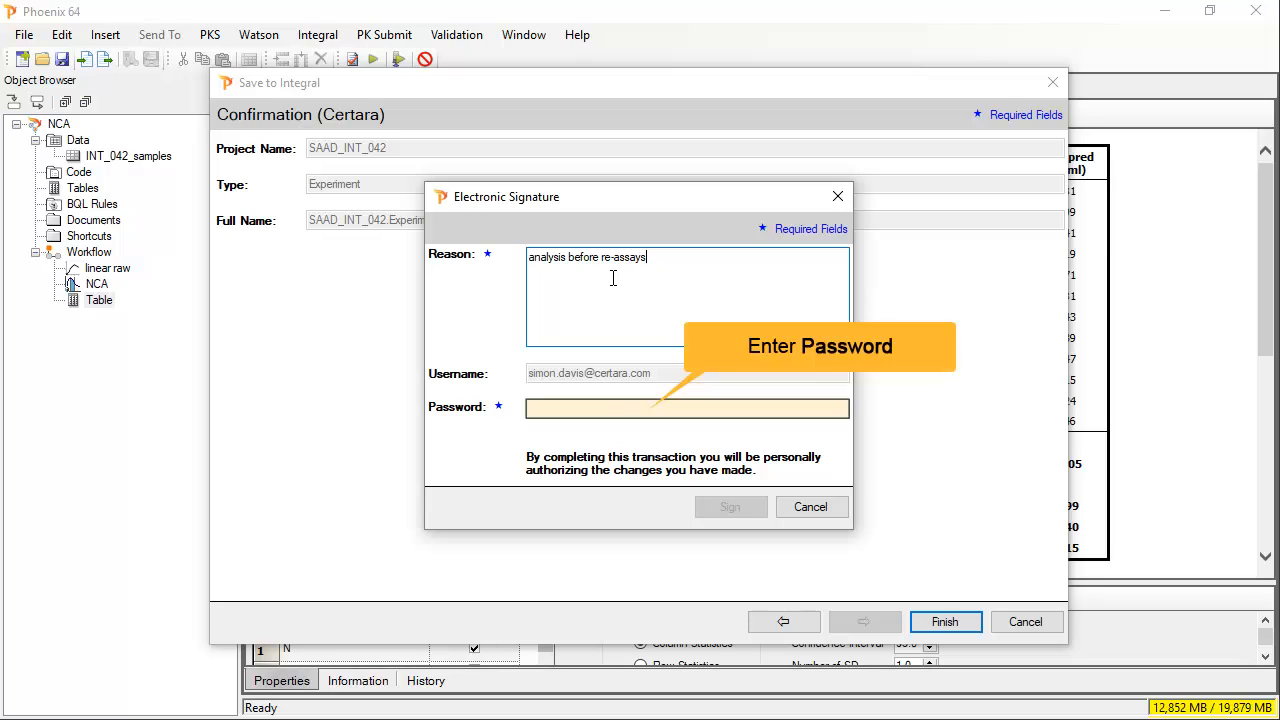
left_click(559, 413)
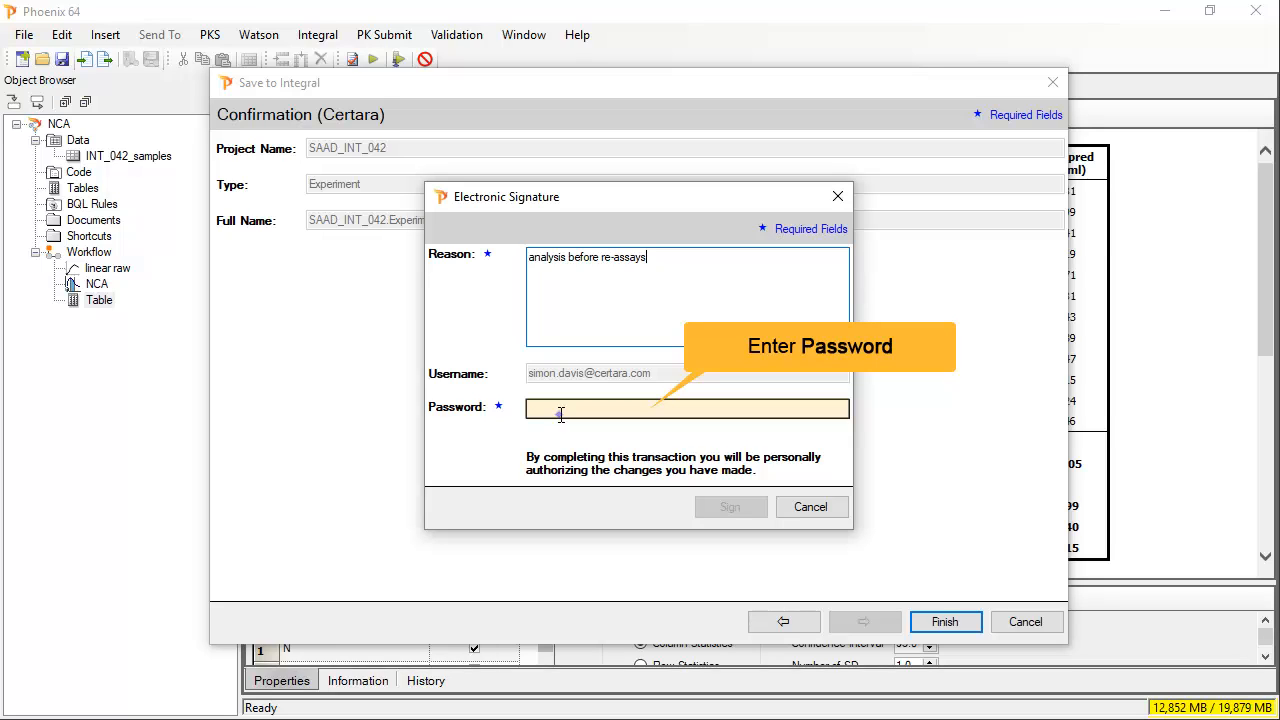
type("********")
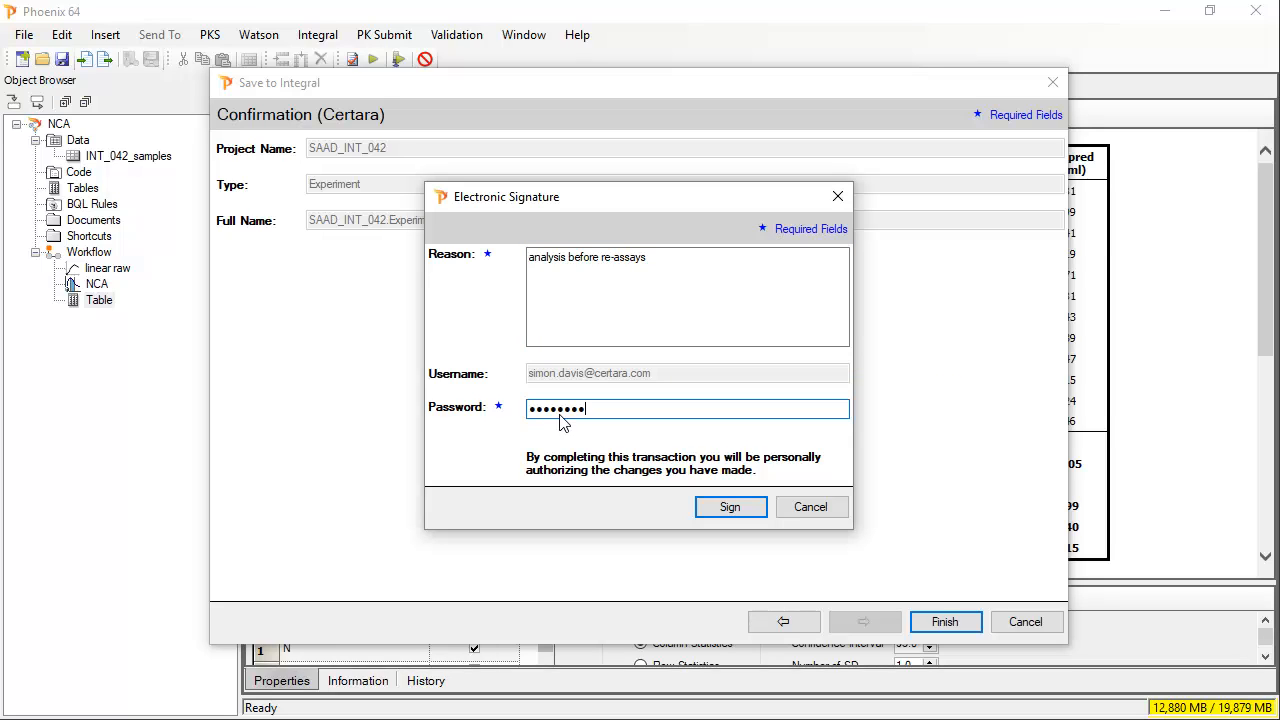
left_click(735, 508)
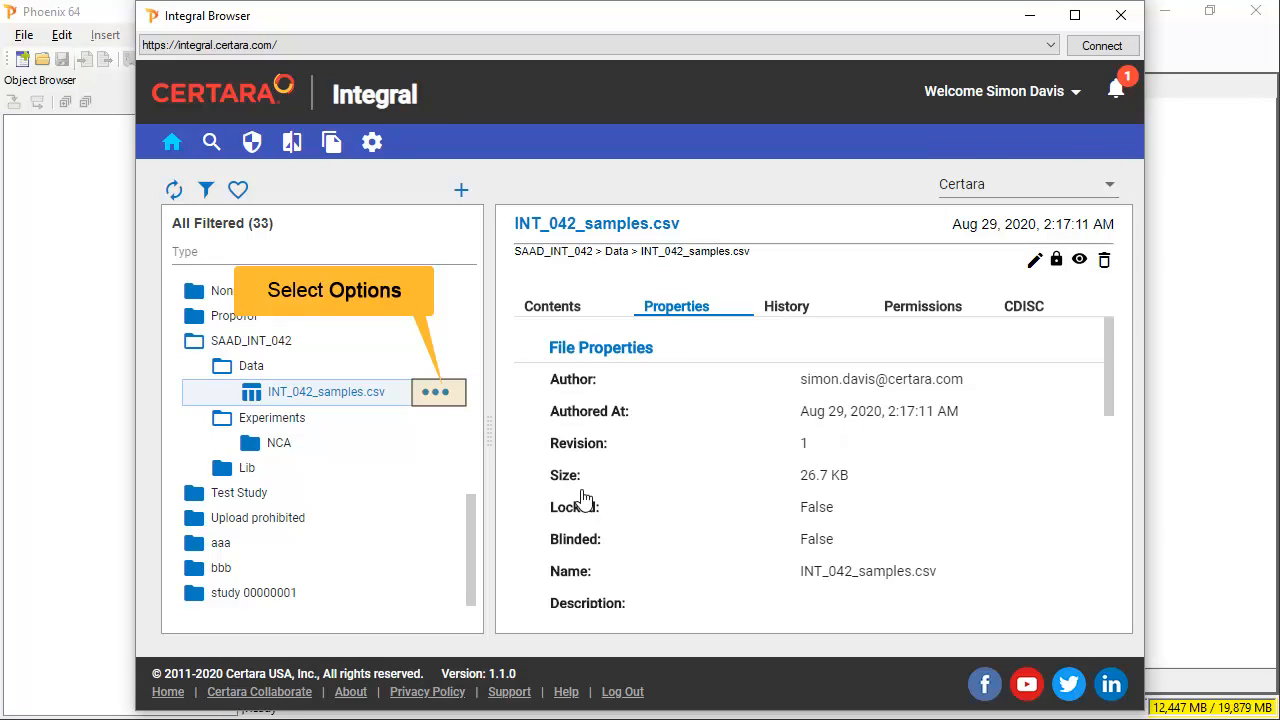
- Choose INT_042_samples_reassay.csv as a new revision of INT_042_samples.csv and upload it
left_click(446, 398)
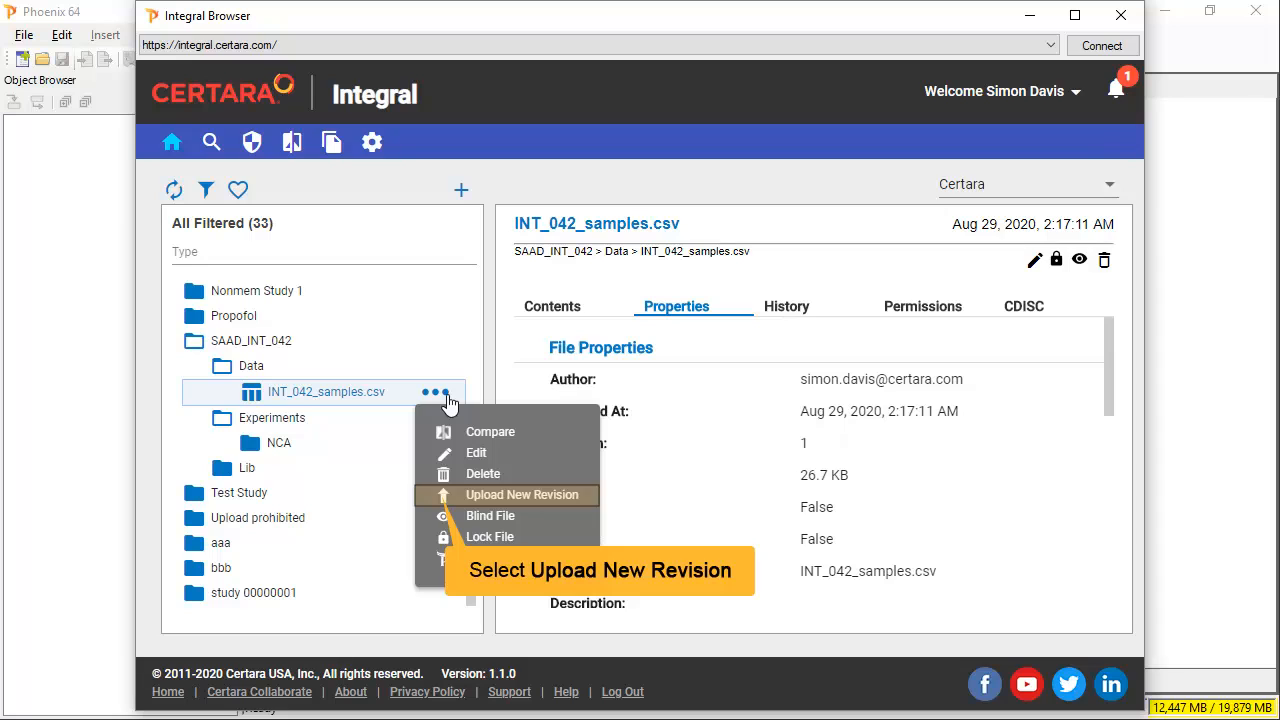
left_click(448, 500)
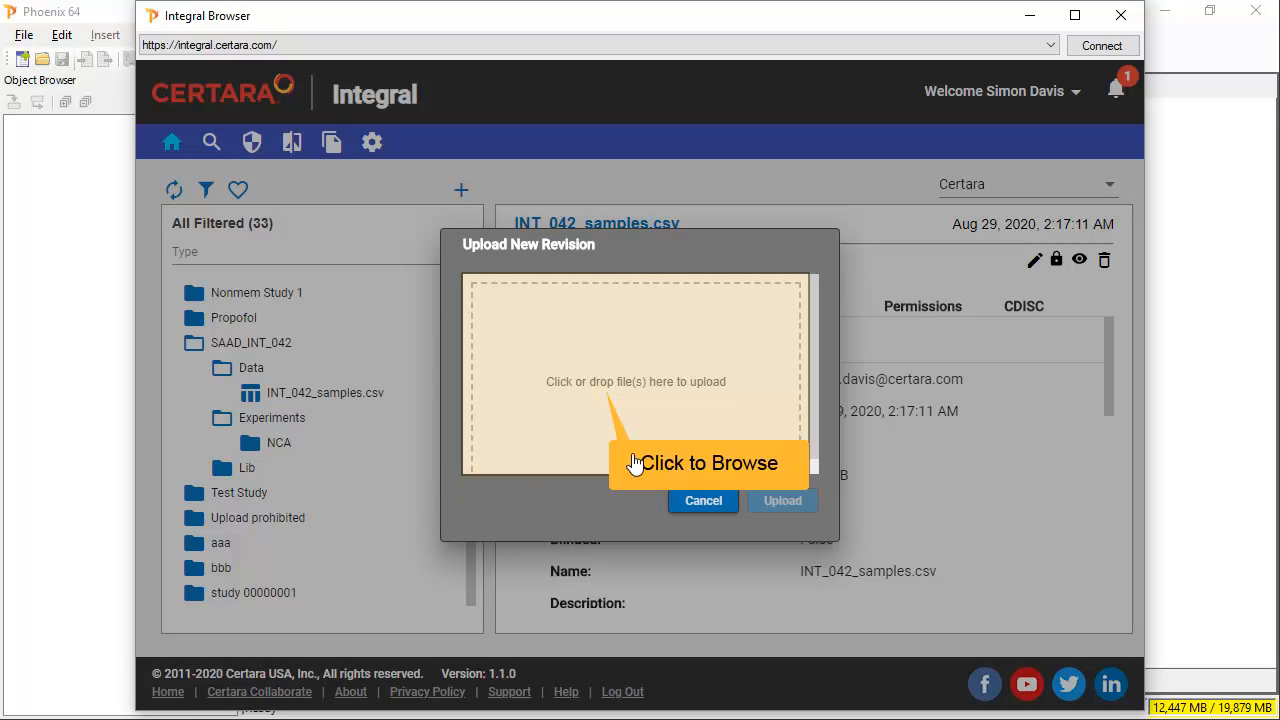
left_click(670, 398)
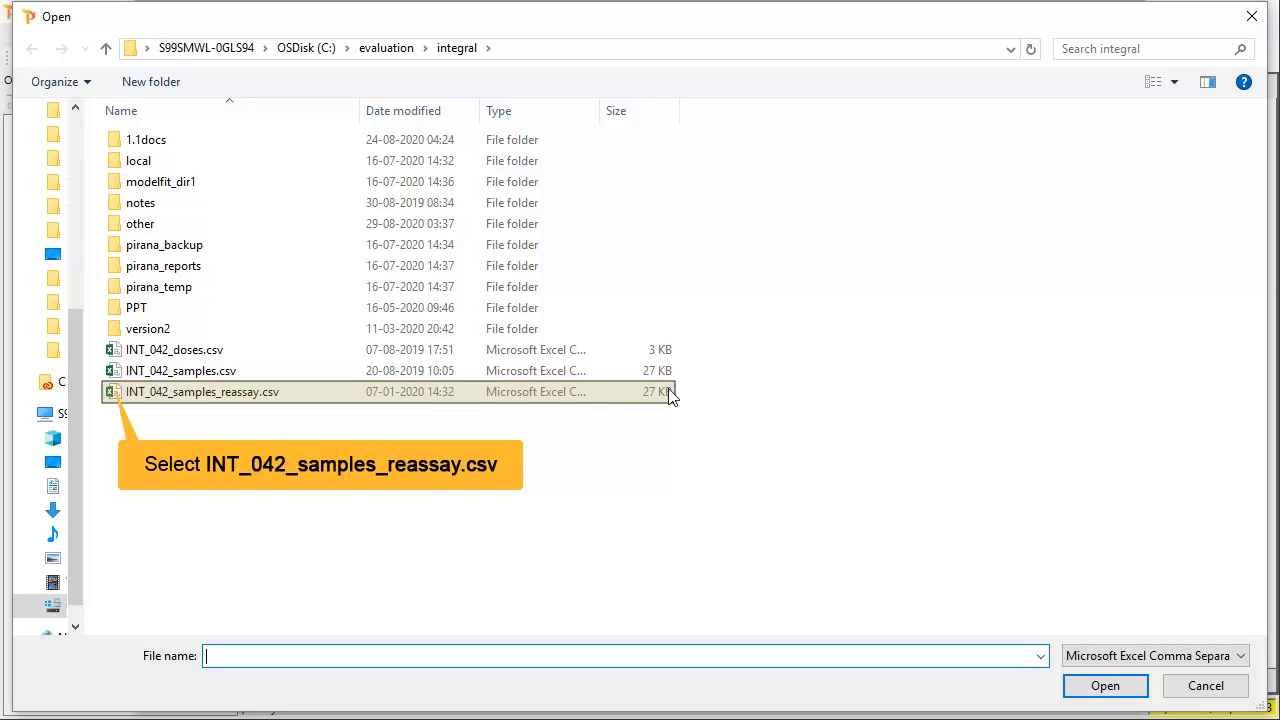
left_click(113, 396)
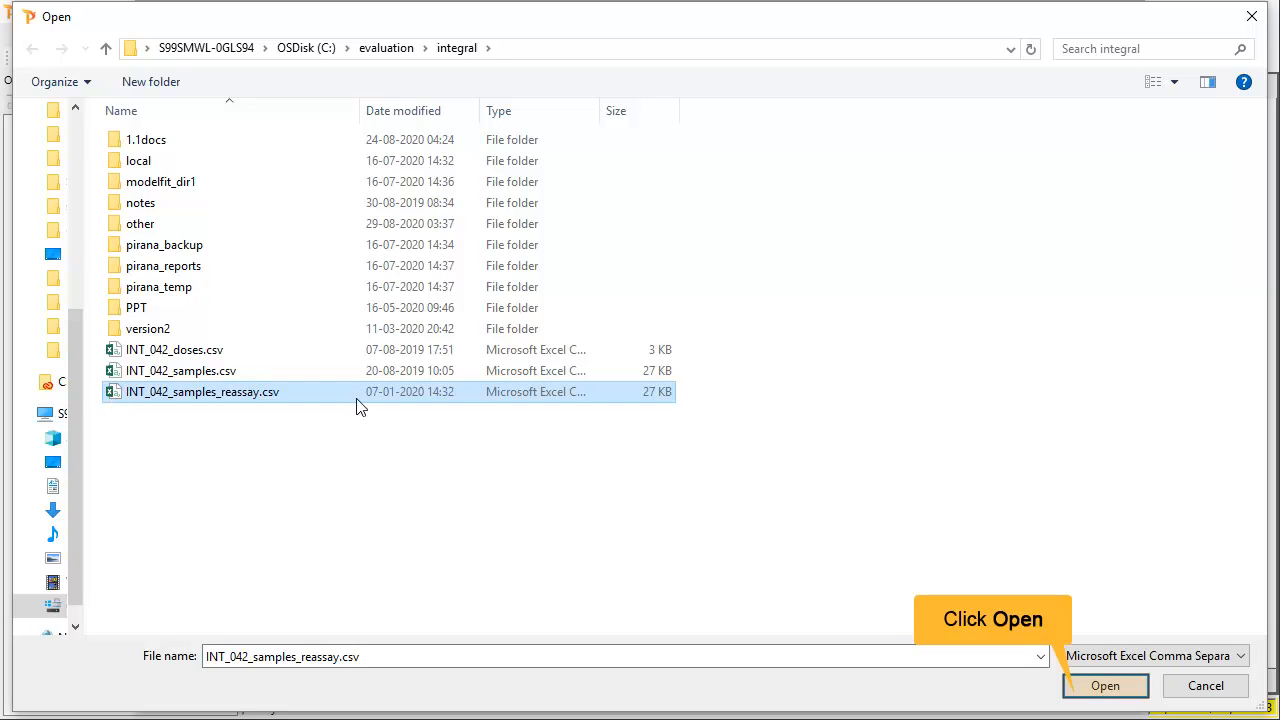
left_click(1105, 686)
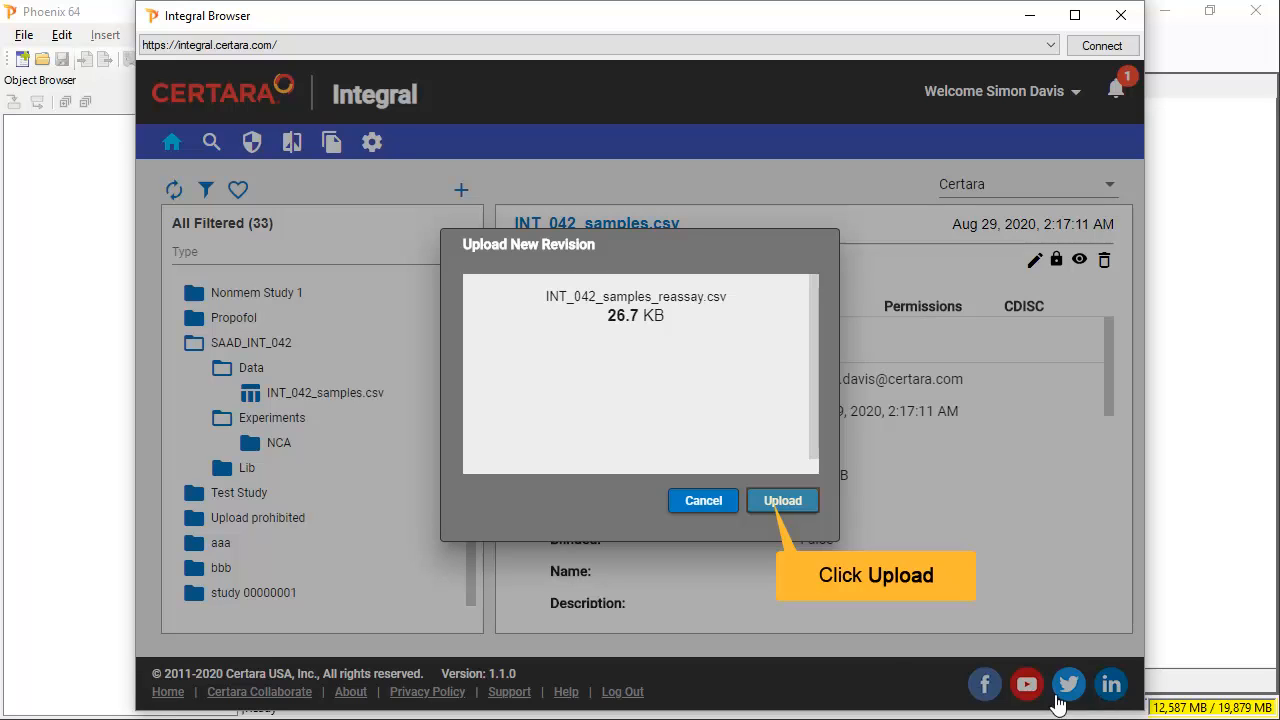
left_click(766, 508)
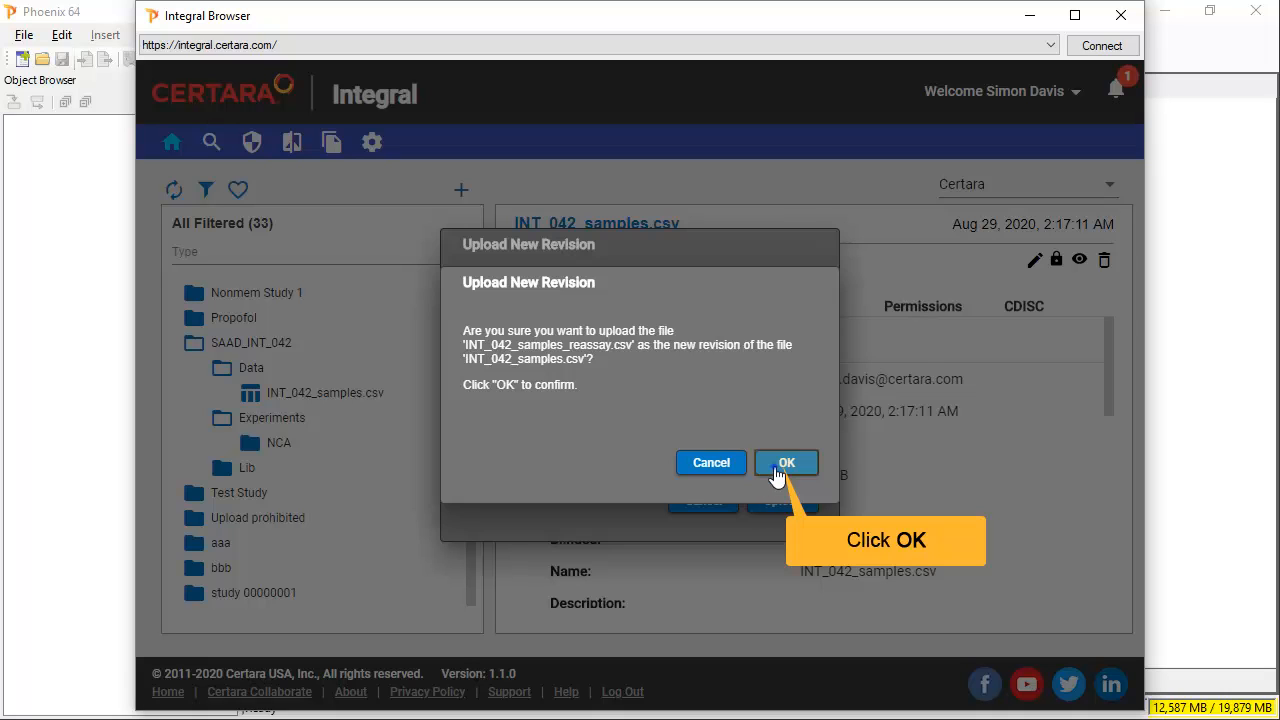
- Confirm the replacement and sign it with reason 'reassays arrived' and the account password
left_click(785, 468)
type("reassays arrive")
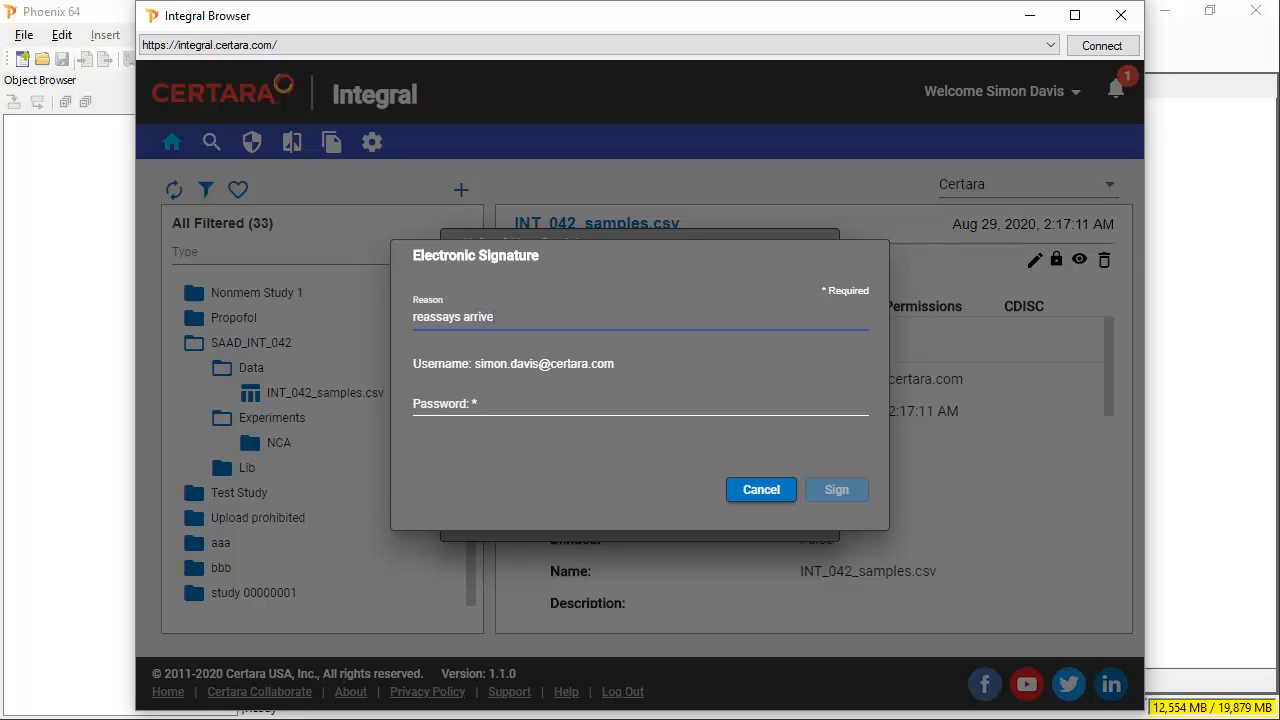
type("d")
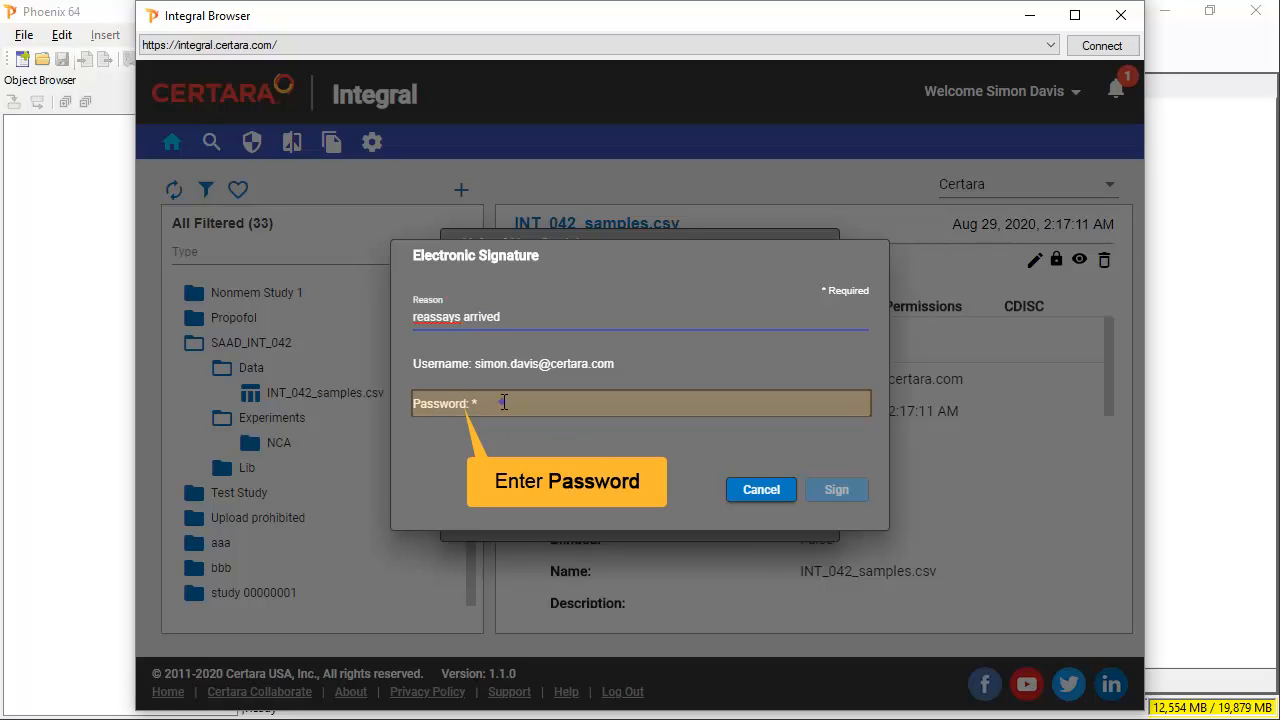
left_click(502, 403)
type("••••••••")
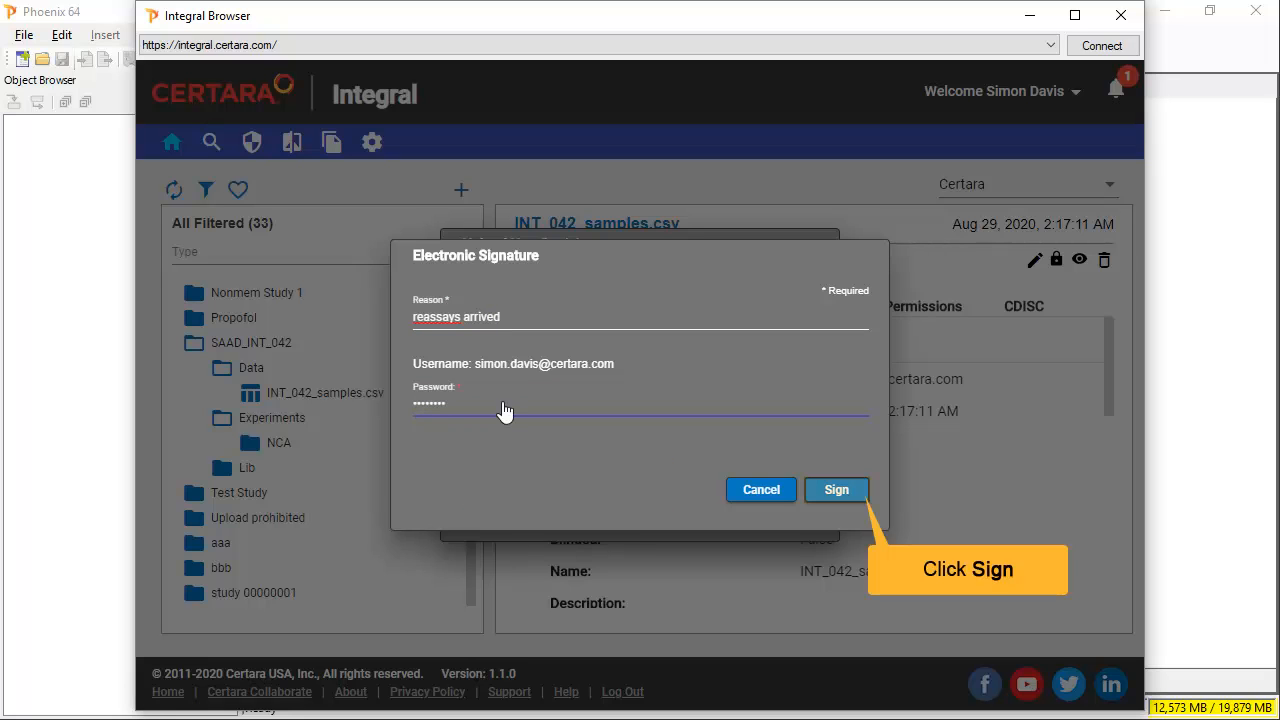
left_click(852, 494)
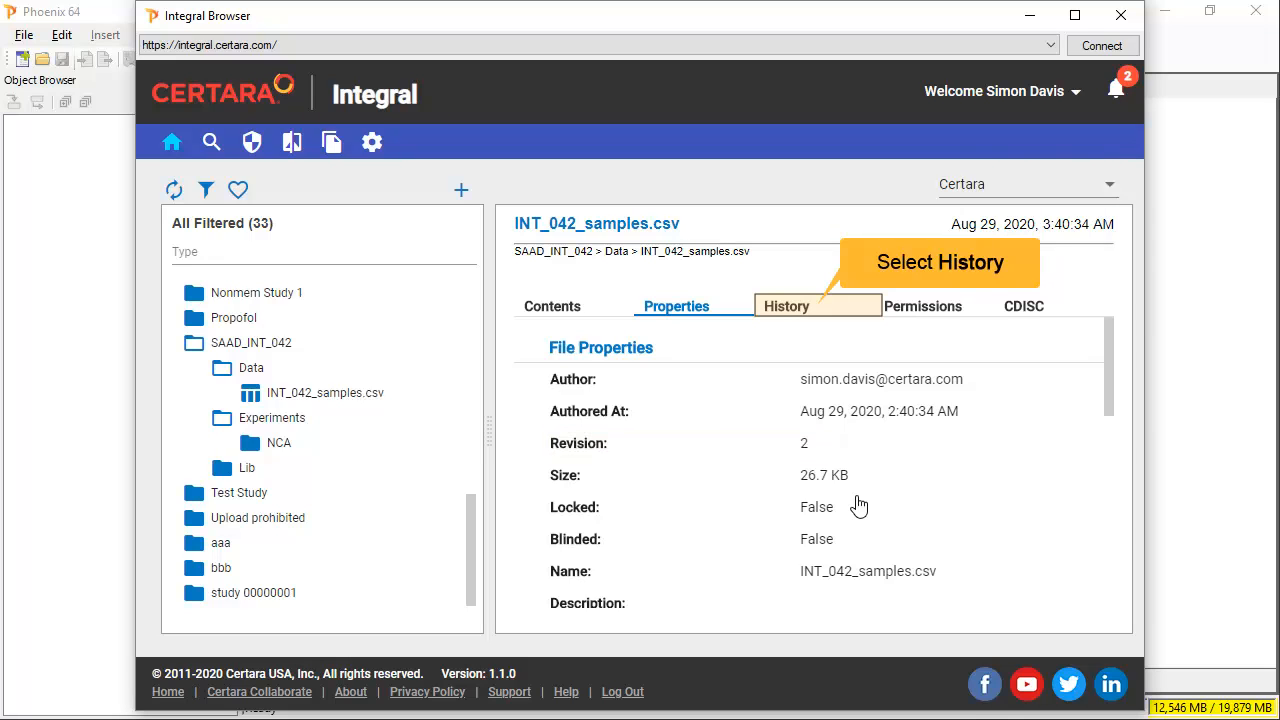
- From the History tab, generate an audit report with file diffs saved as INT_042_samplesAUDIT.zip
left_click(787, 307)
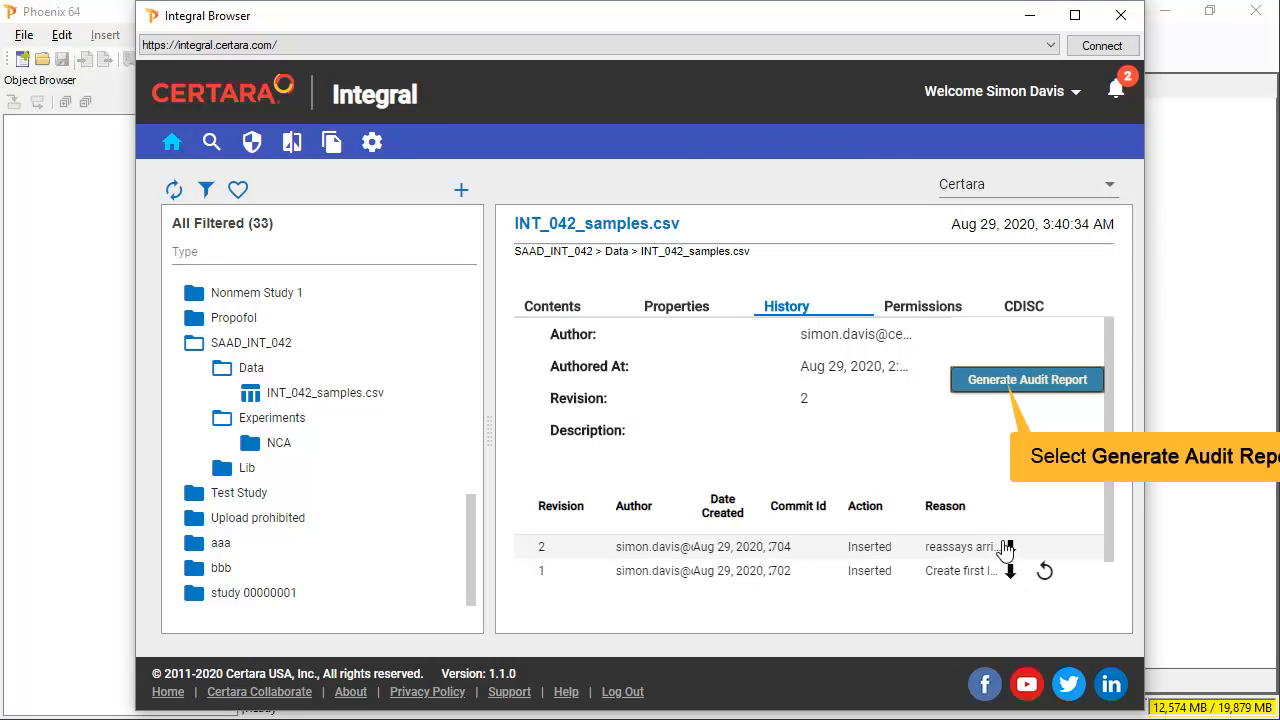
left_click(1001, 388)
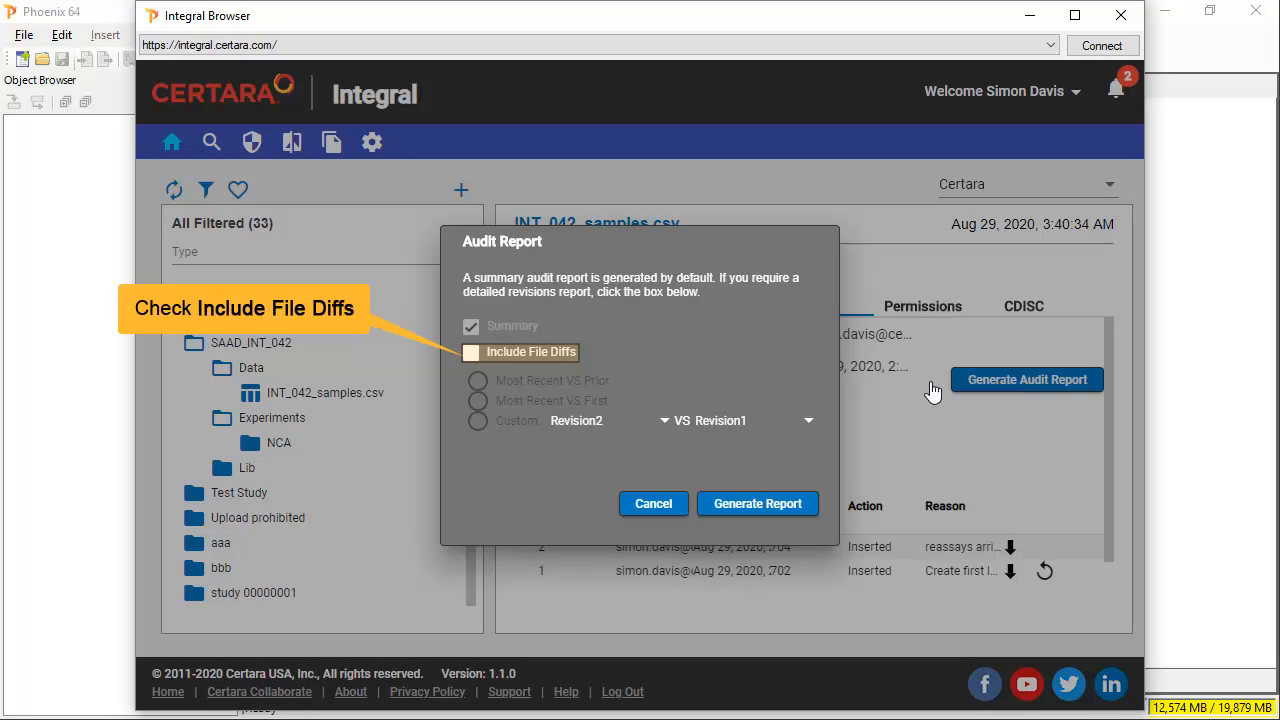
left_click(471, 352)
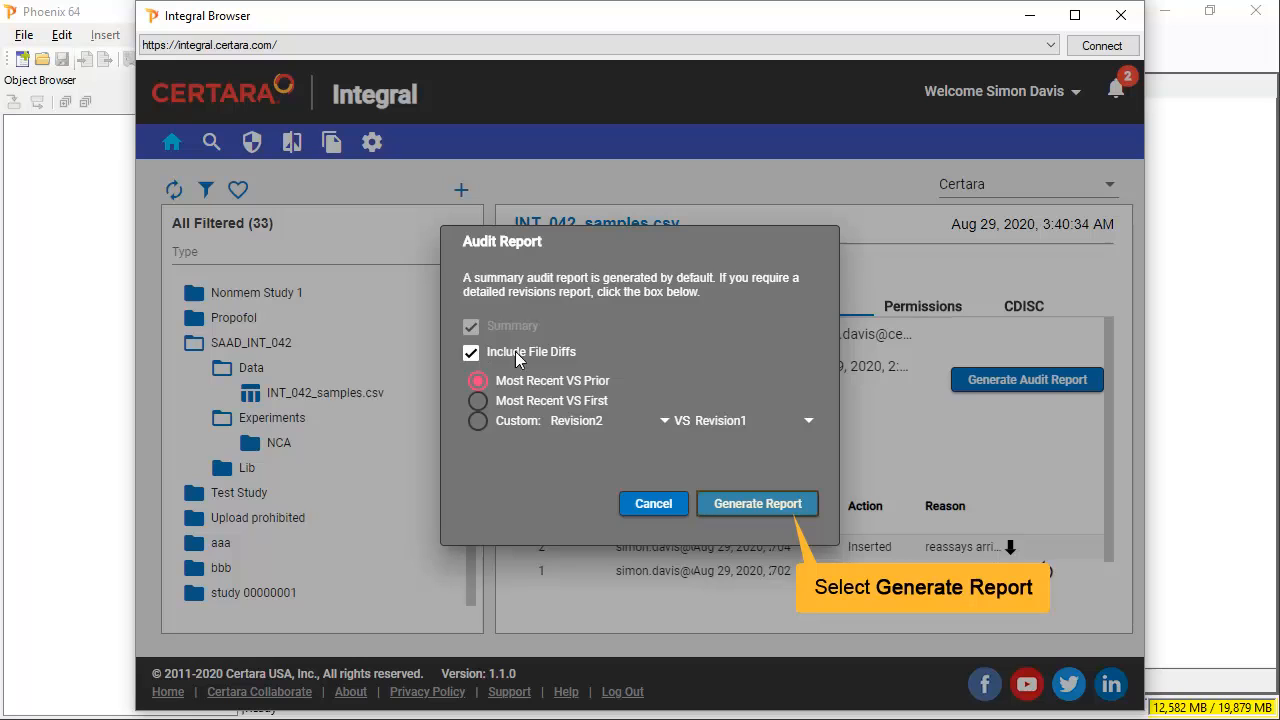
left_click(757, 504)
type("AUDIT")
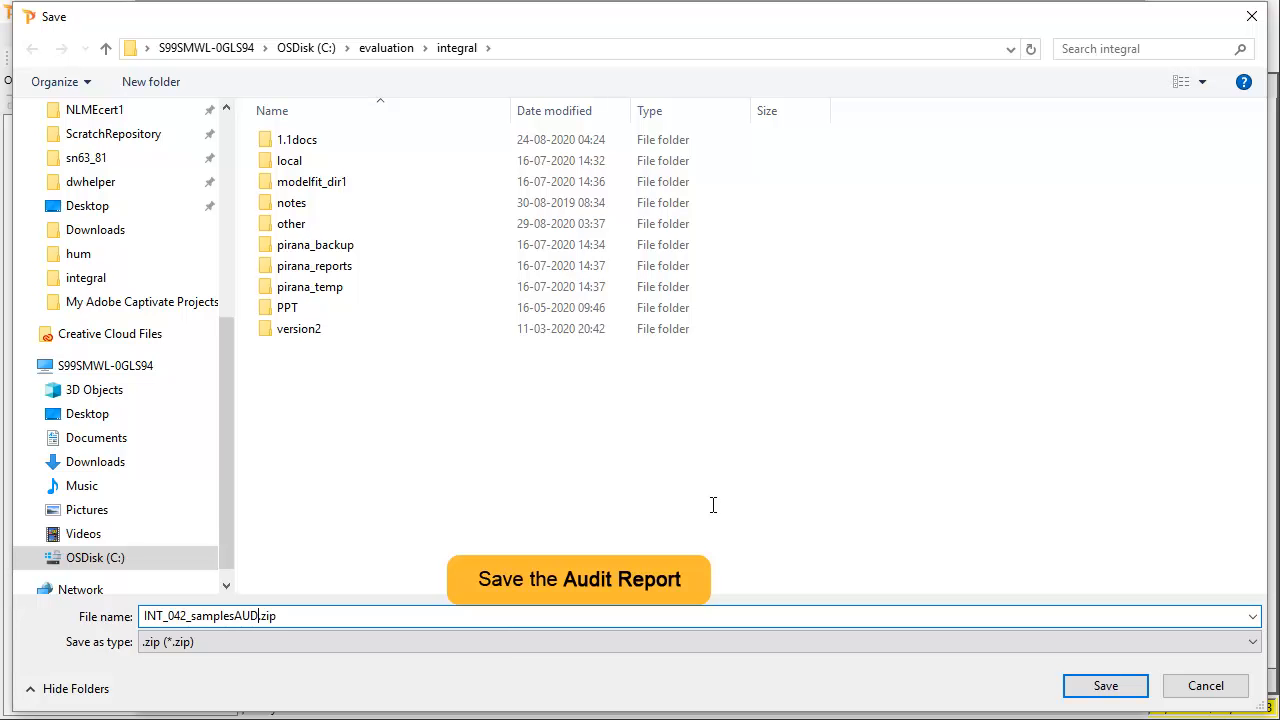
key("Return")
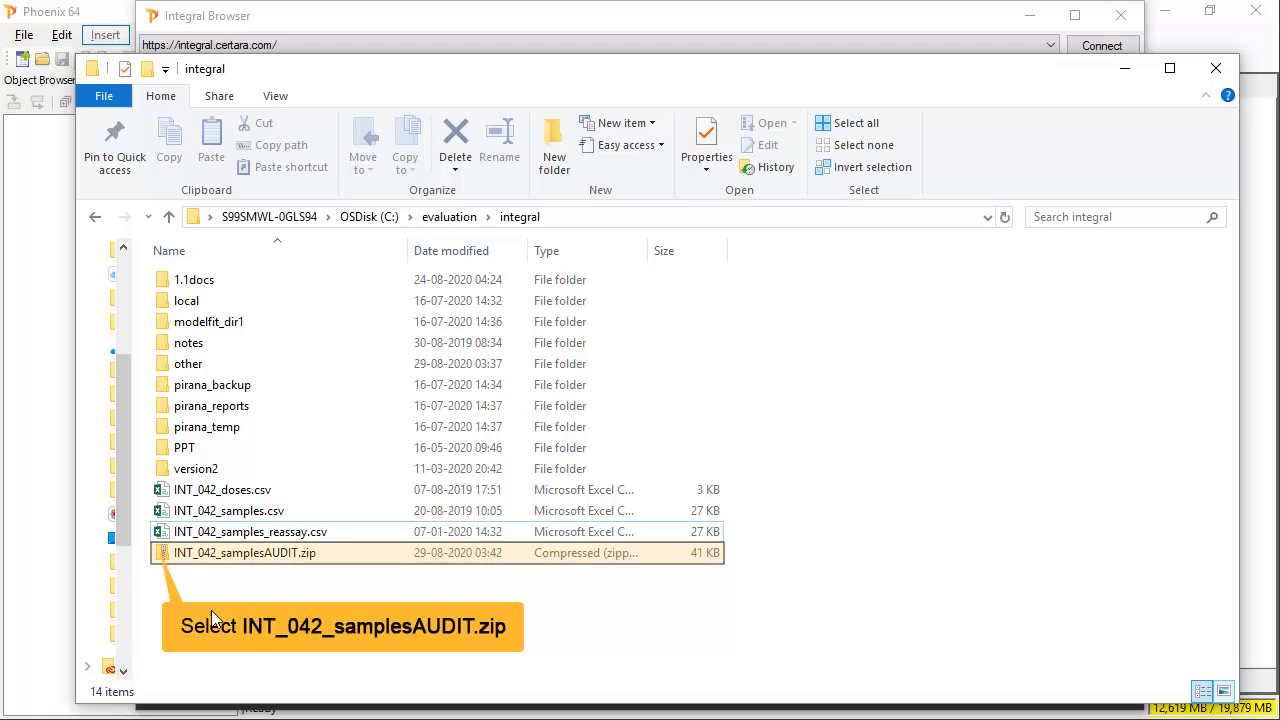
- Open INT_042_samplesAUDIT.zip and launch 01-INT_042_samples.csv.xlsx and INT_042_samples.csv-Summary.pdf
double_click(165, 552)
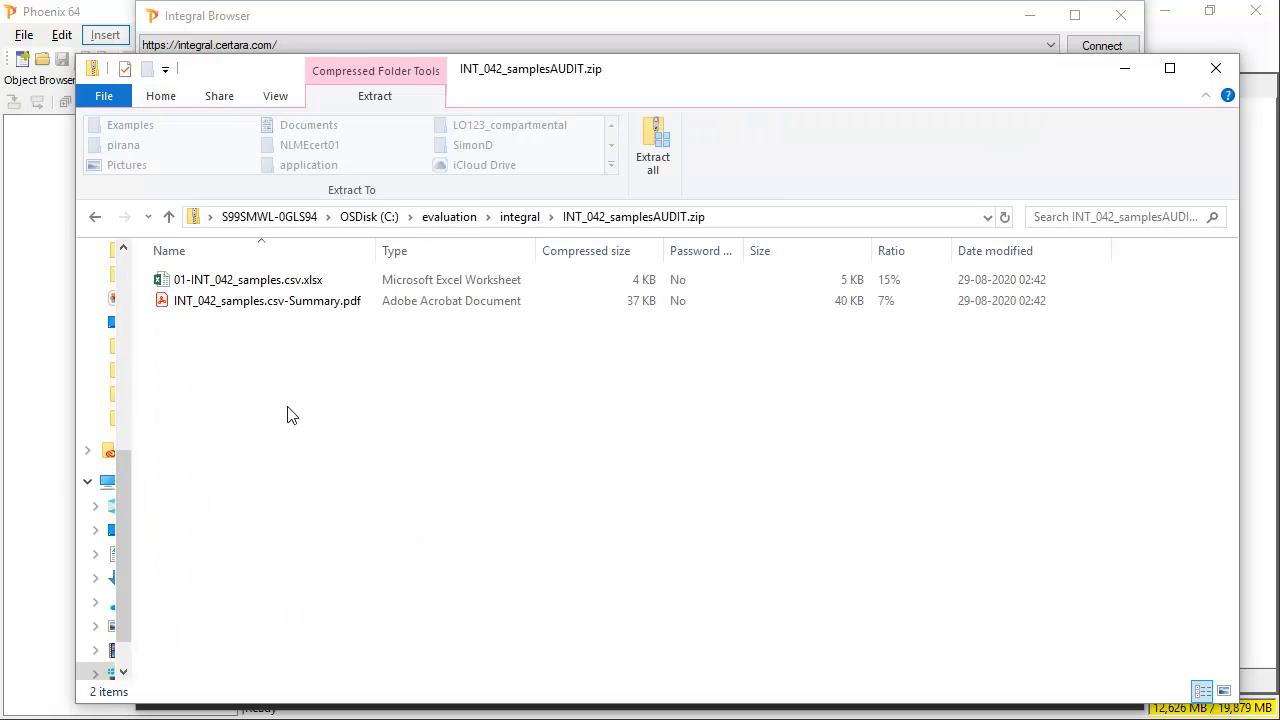
left_click(247, 281)
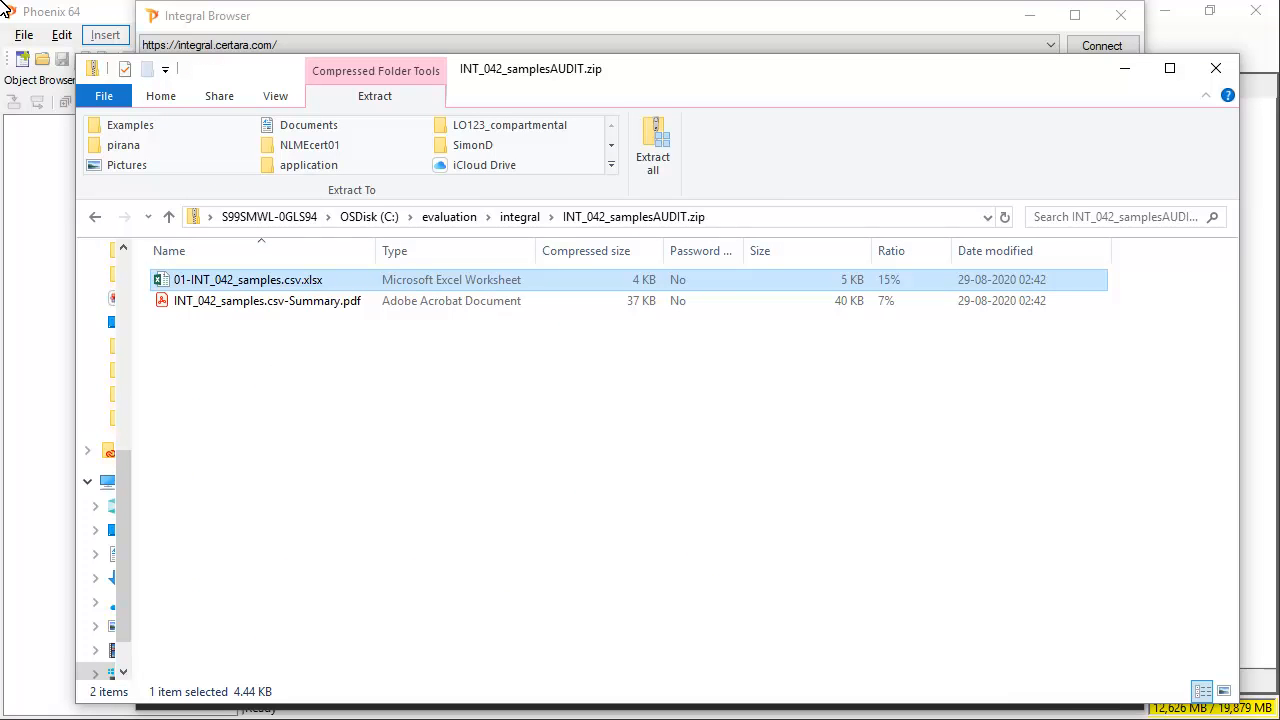
double_click(168, 284)
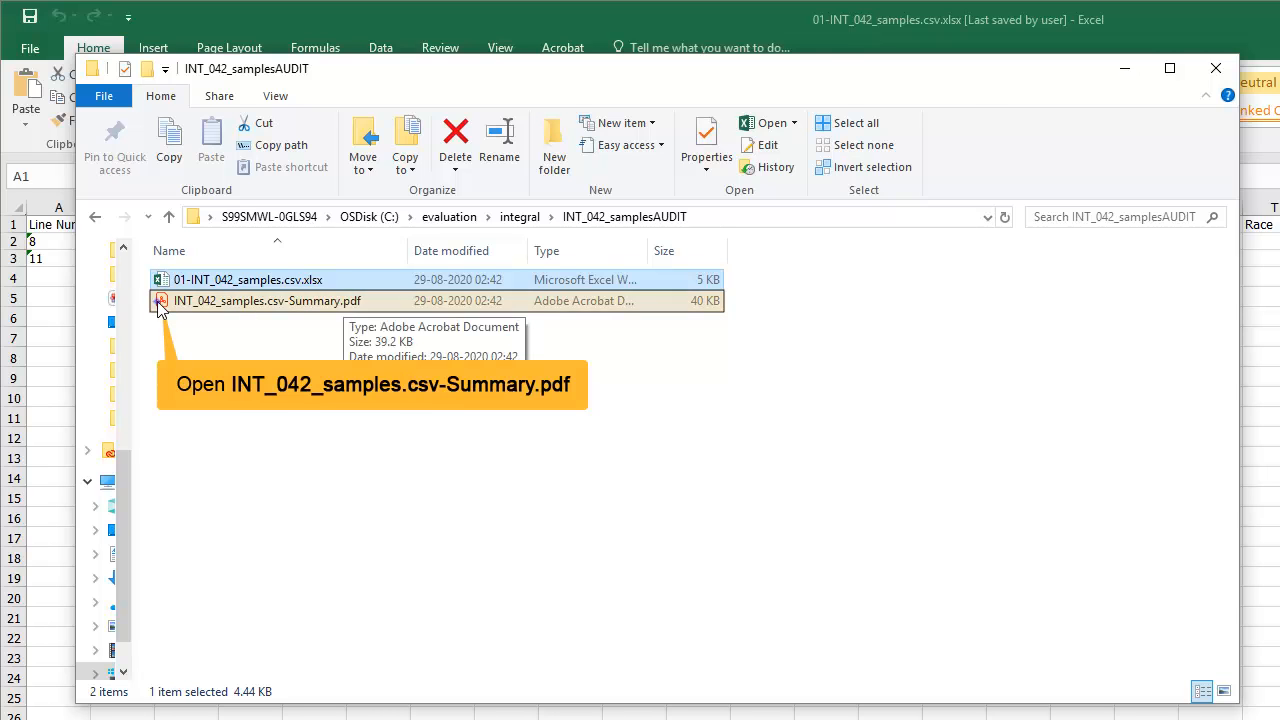
double_click(165, 302)
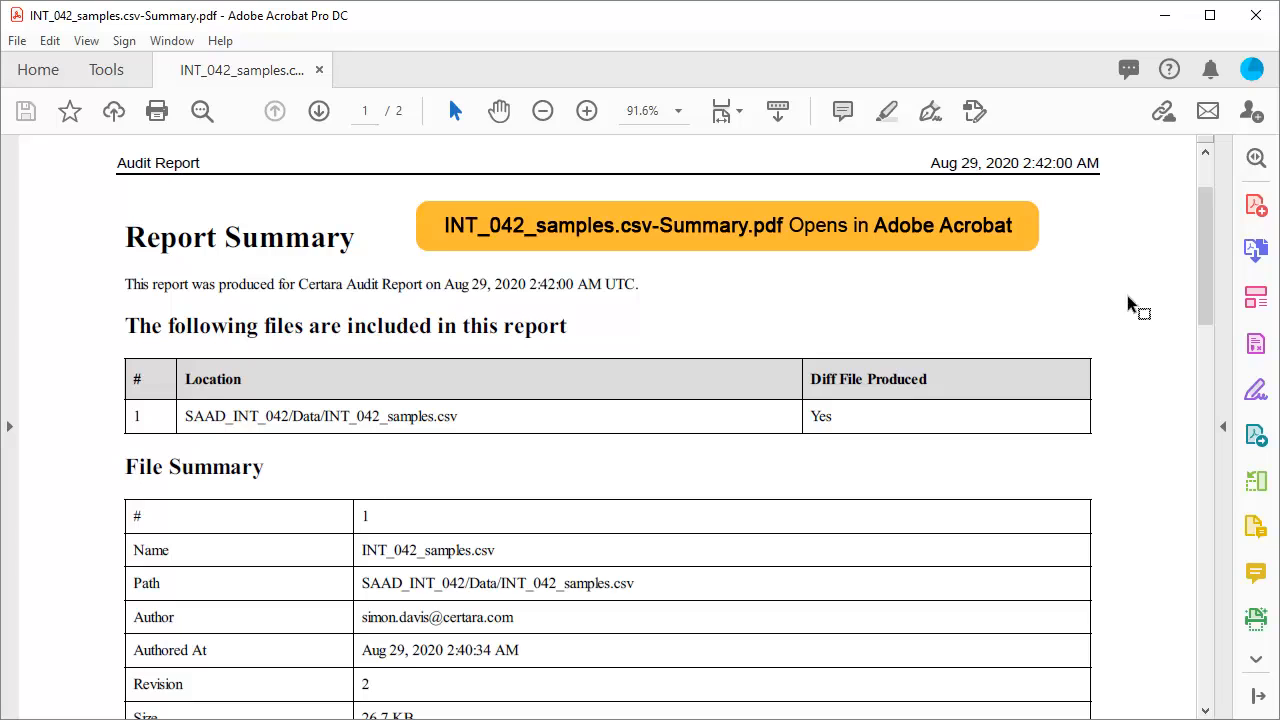
- Scroll the audit summary PDF down to the File Summary and Revision Changes sections
scroll(1207, 305, "down", 3)
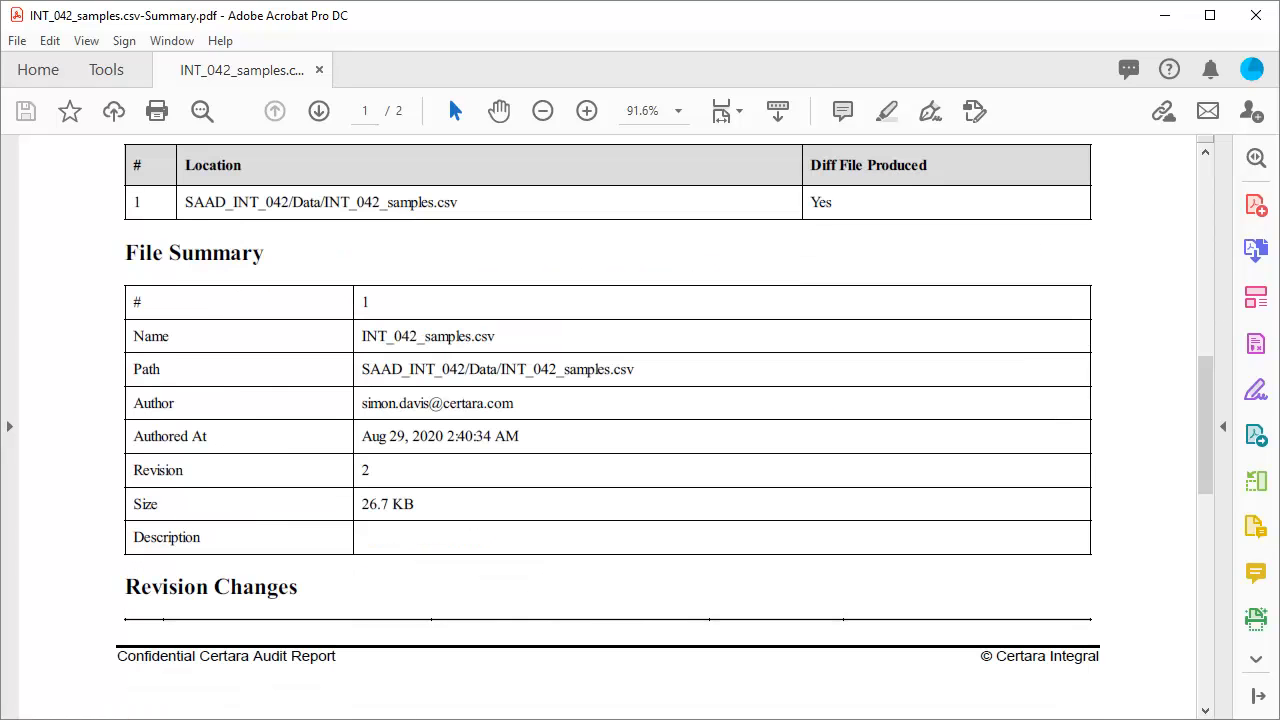
scroll(608, 420, "down", 6)
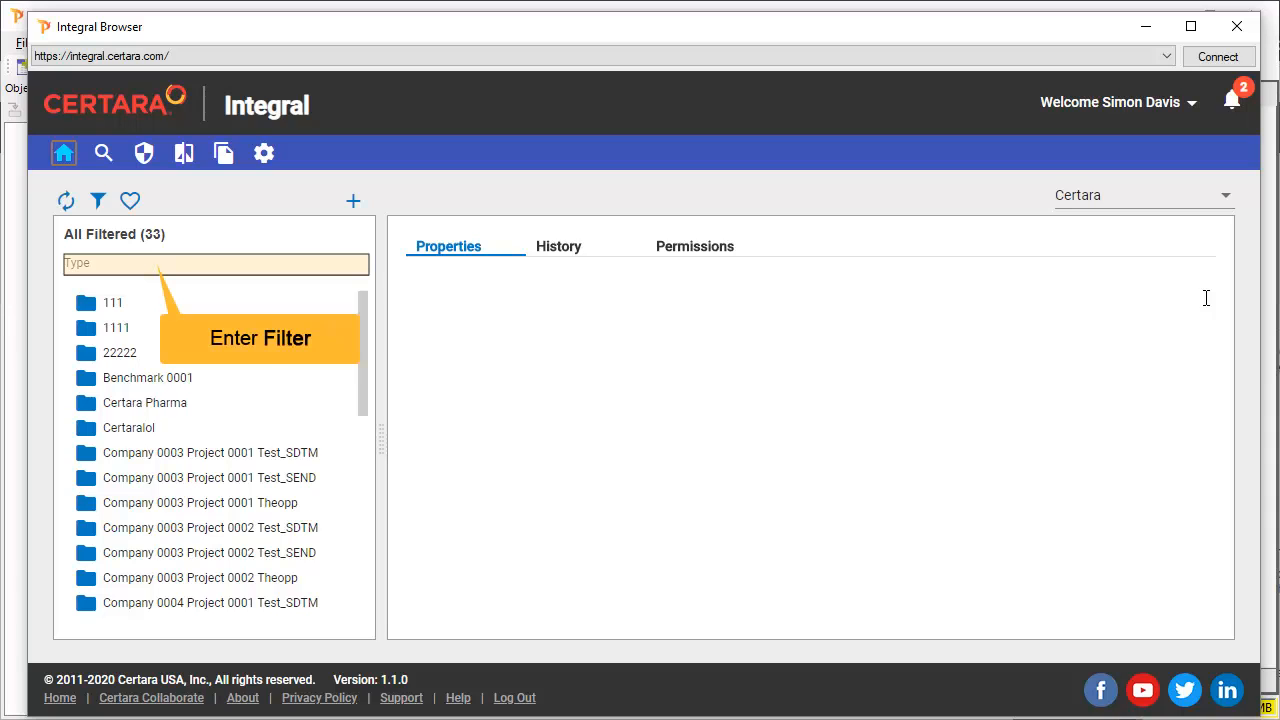
- Filter folders by 'saa', browse to SAAD_INT_042 > Experiments > NCA, and load it into Phoenix
left_click(150, 264)
type("saa")
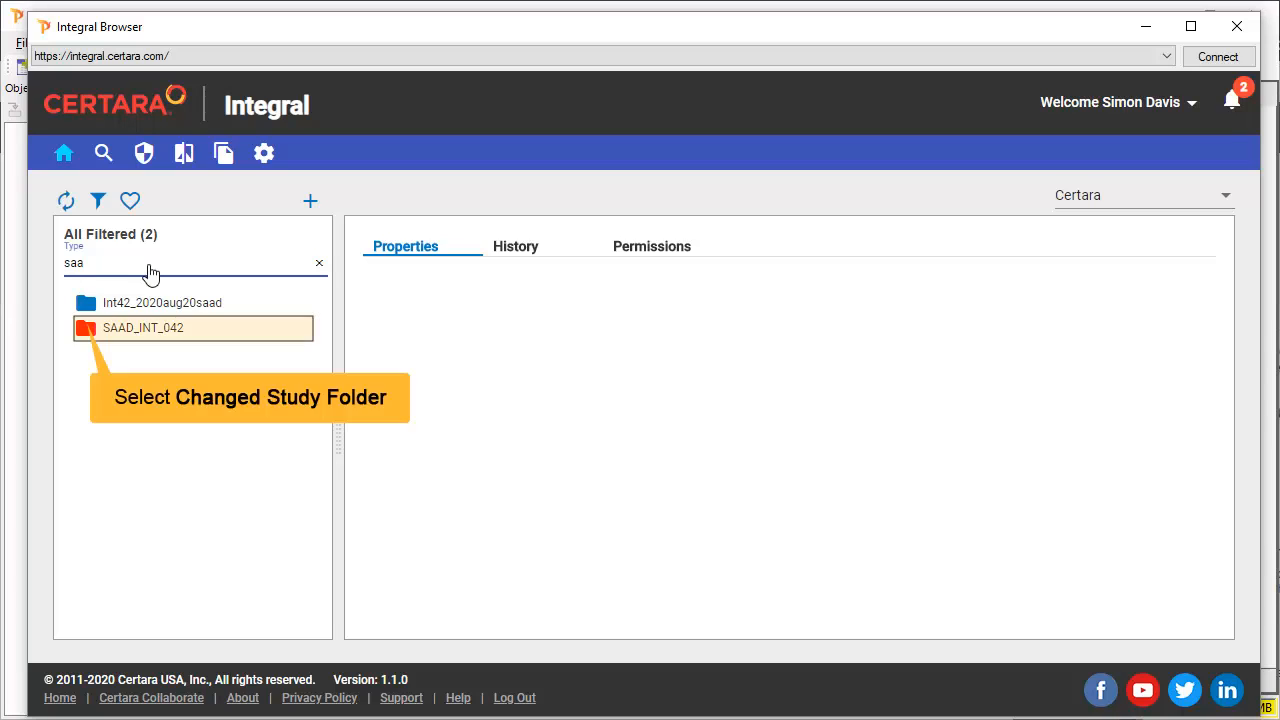
left_click(88, 333)
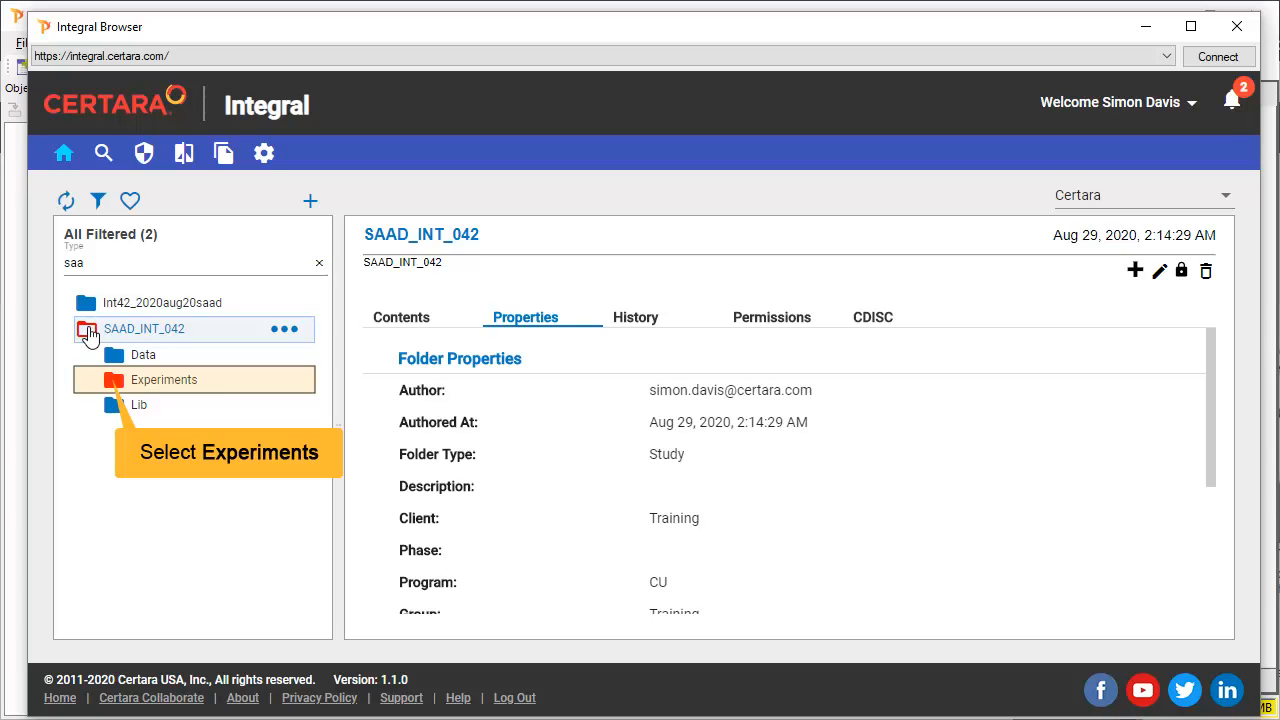
left_click(113, 382)
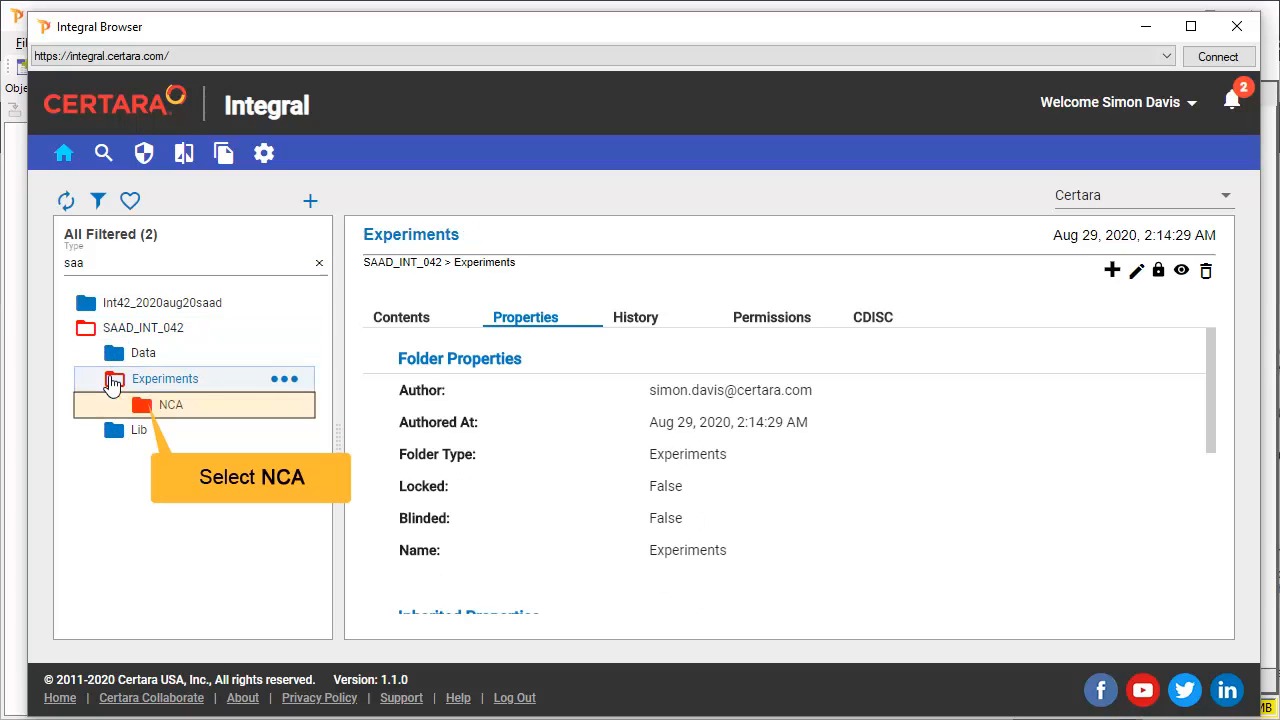
left_click(142, 412)
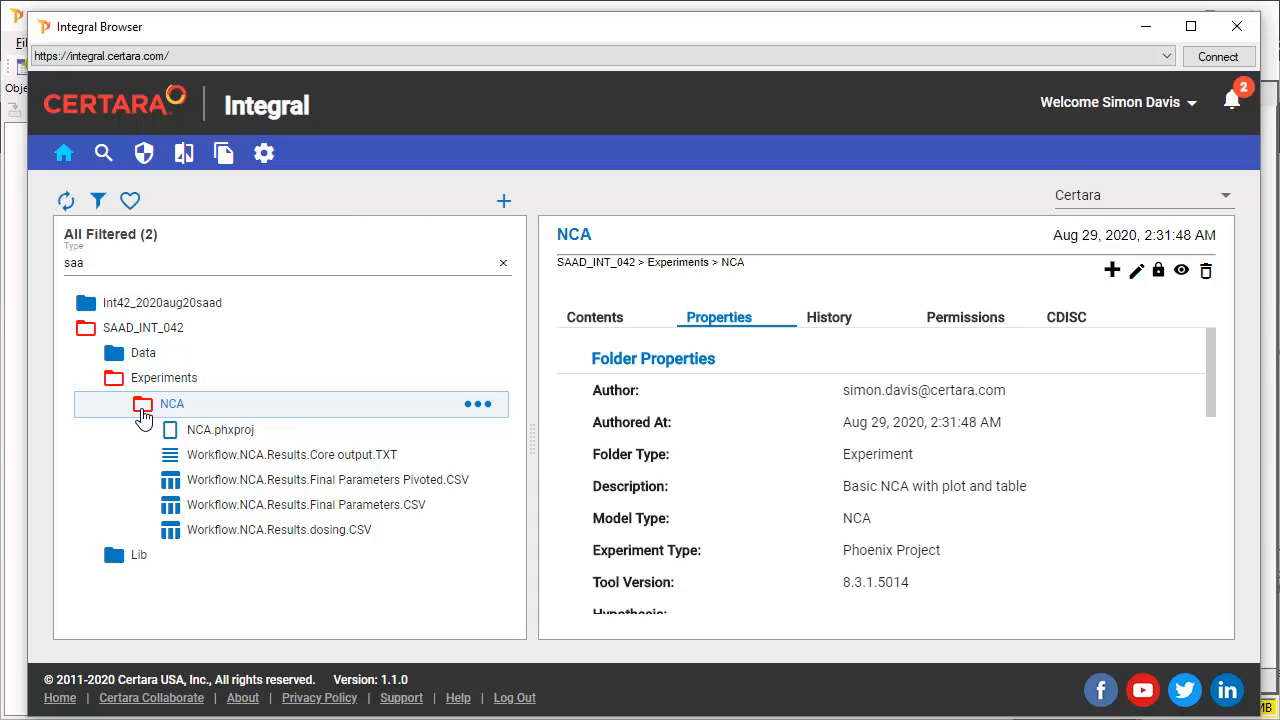
left_click(481, 406)
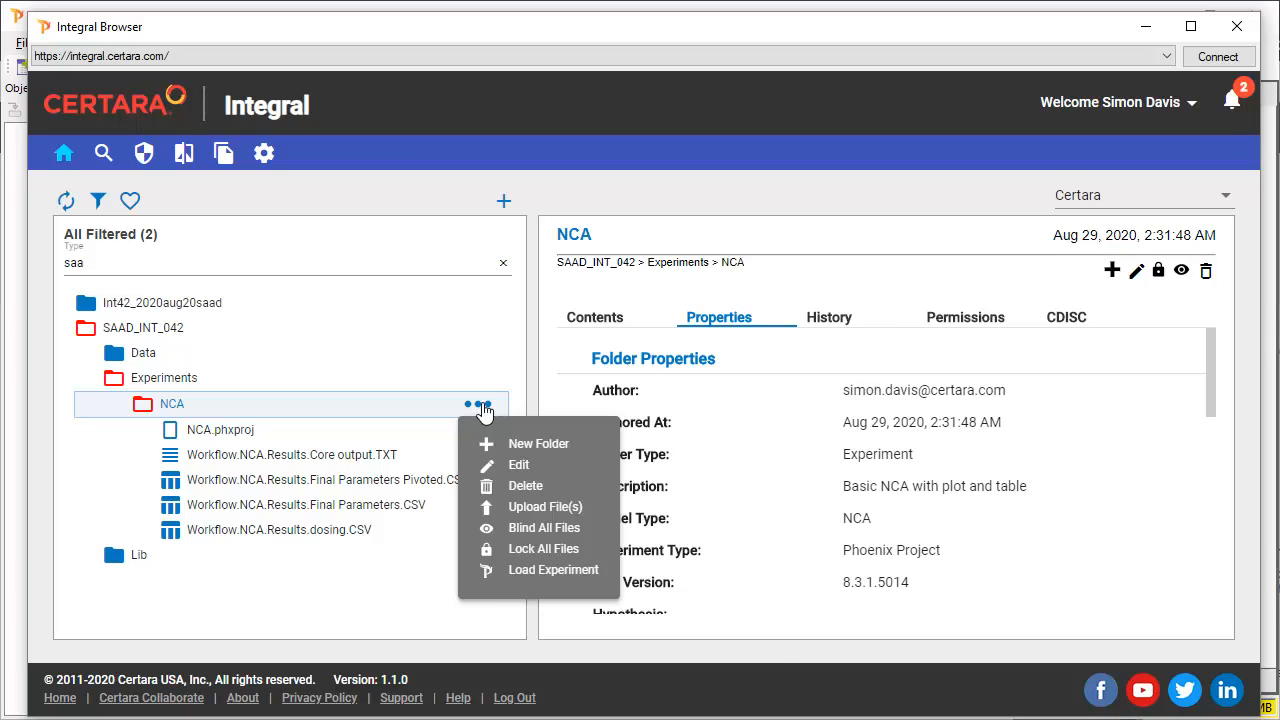
left_click(492, 570)
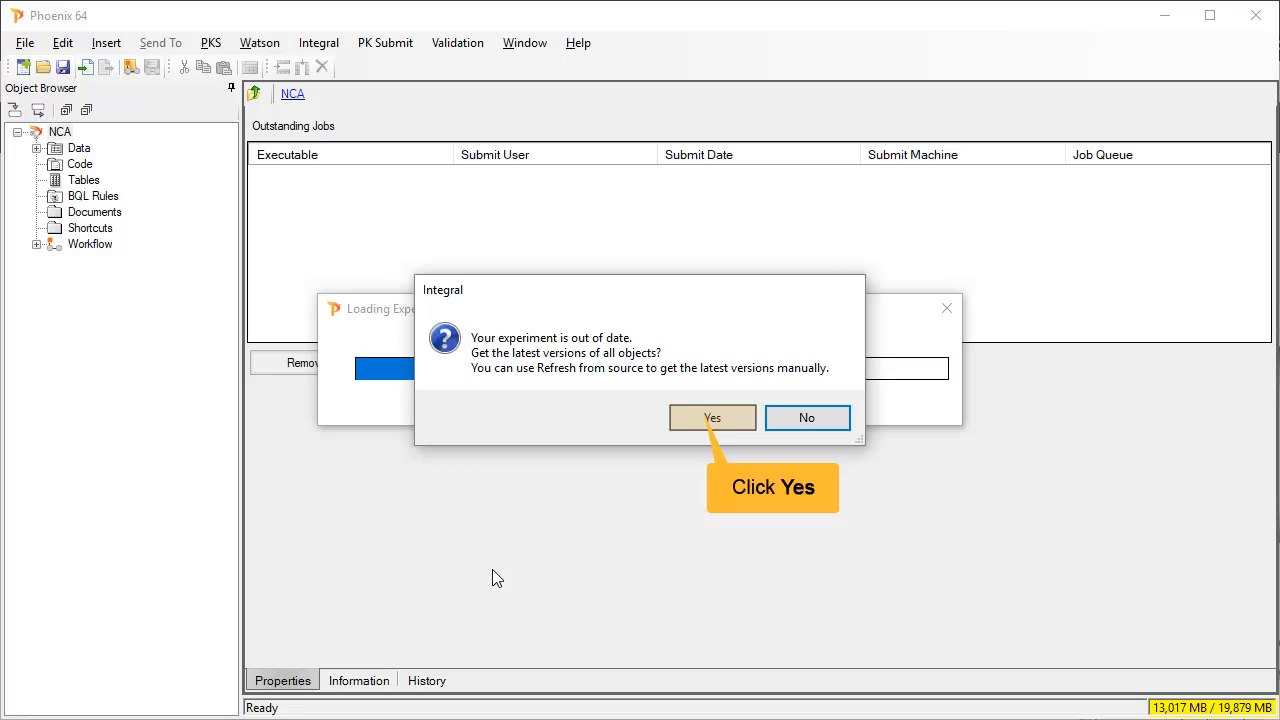
- Fetch the latest object versions, mark the imported data as having a units row, and finish the import
left_click(699, 420)
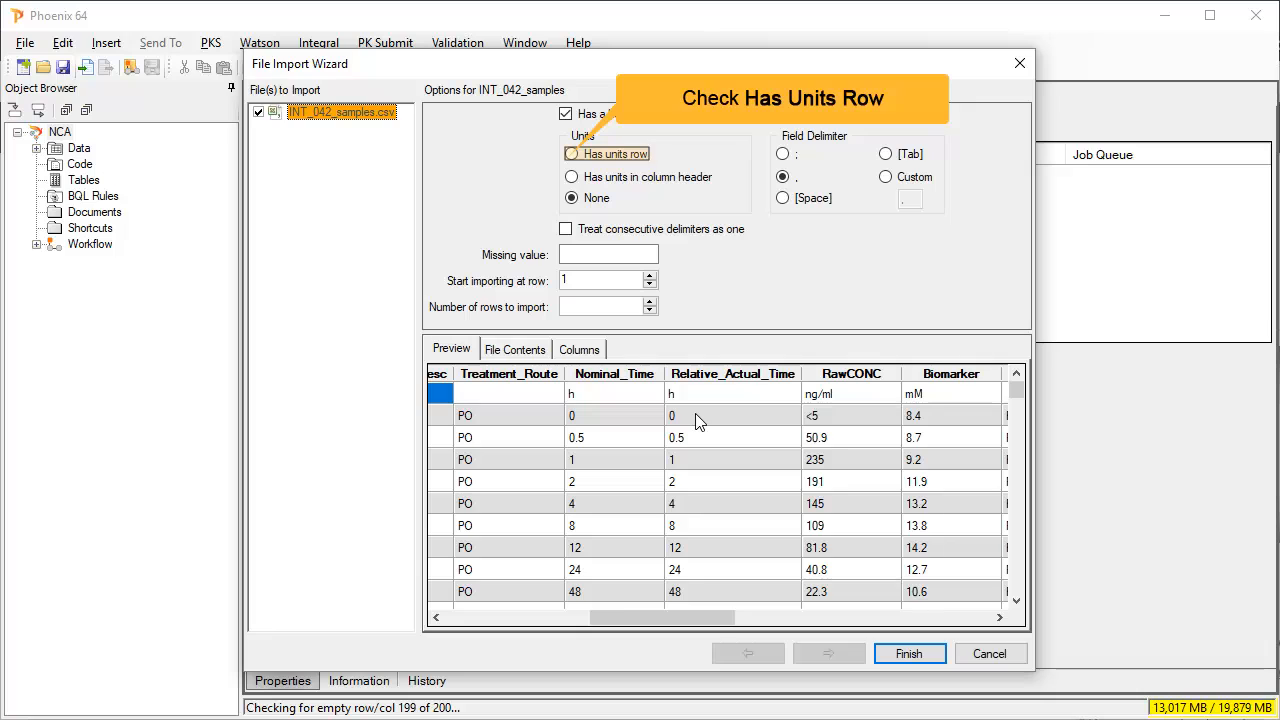
left_click(573, 156)
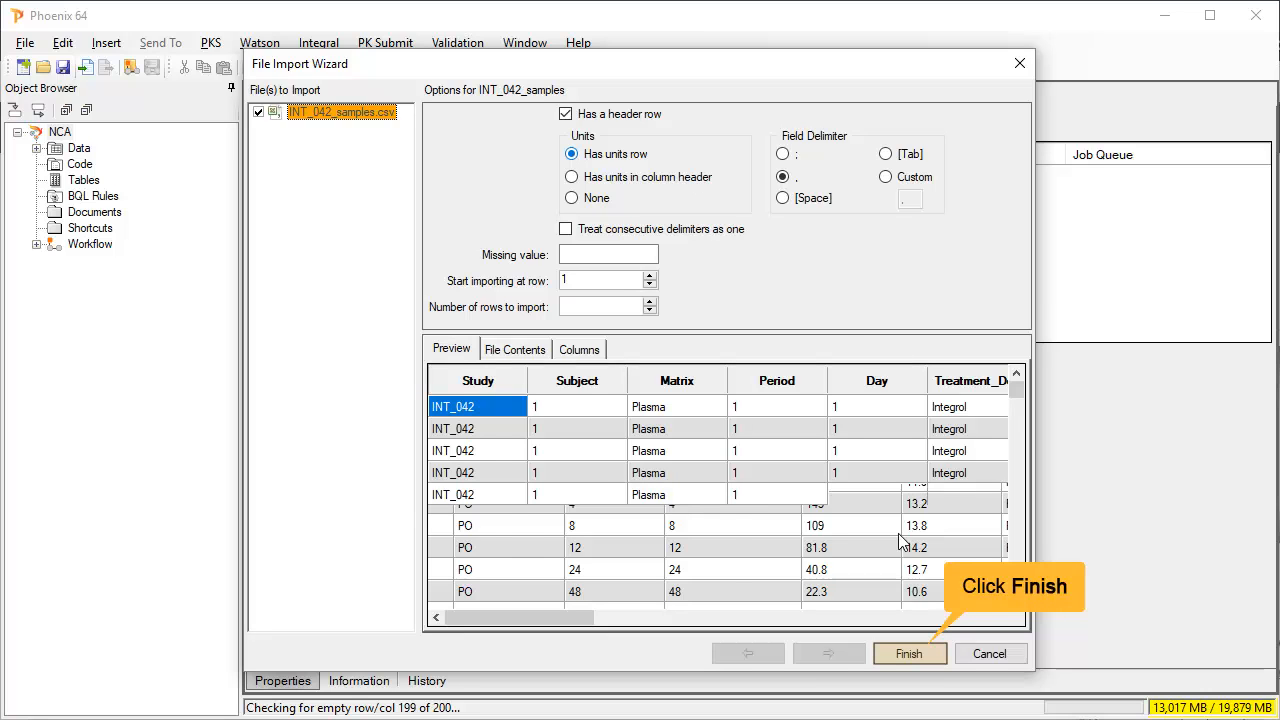
left_click(907, 653)
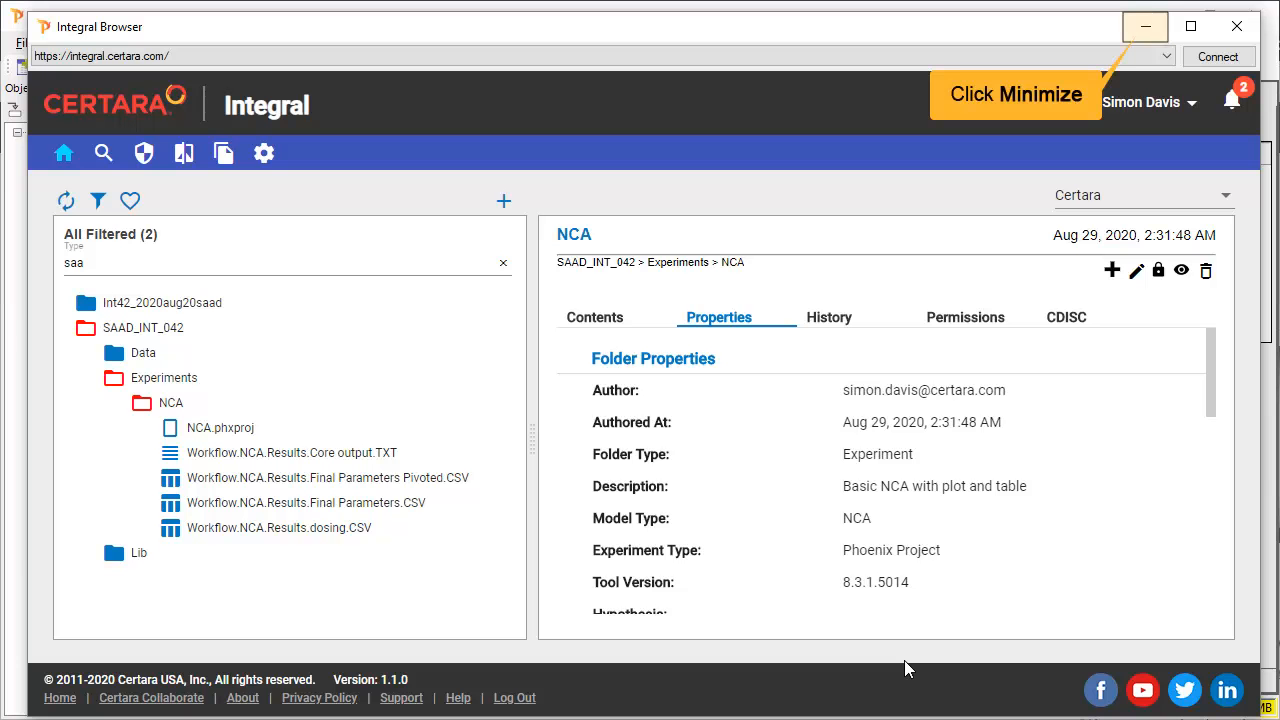
- Back in the project, execute the NCA workflow and show the linear raw.Output RawCONC vs Nominal_Time plot
left_click(1146, 26)
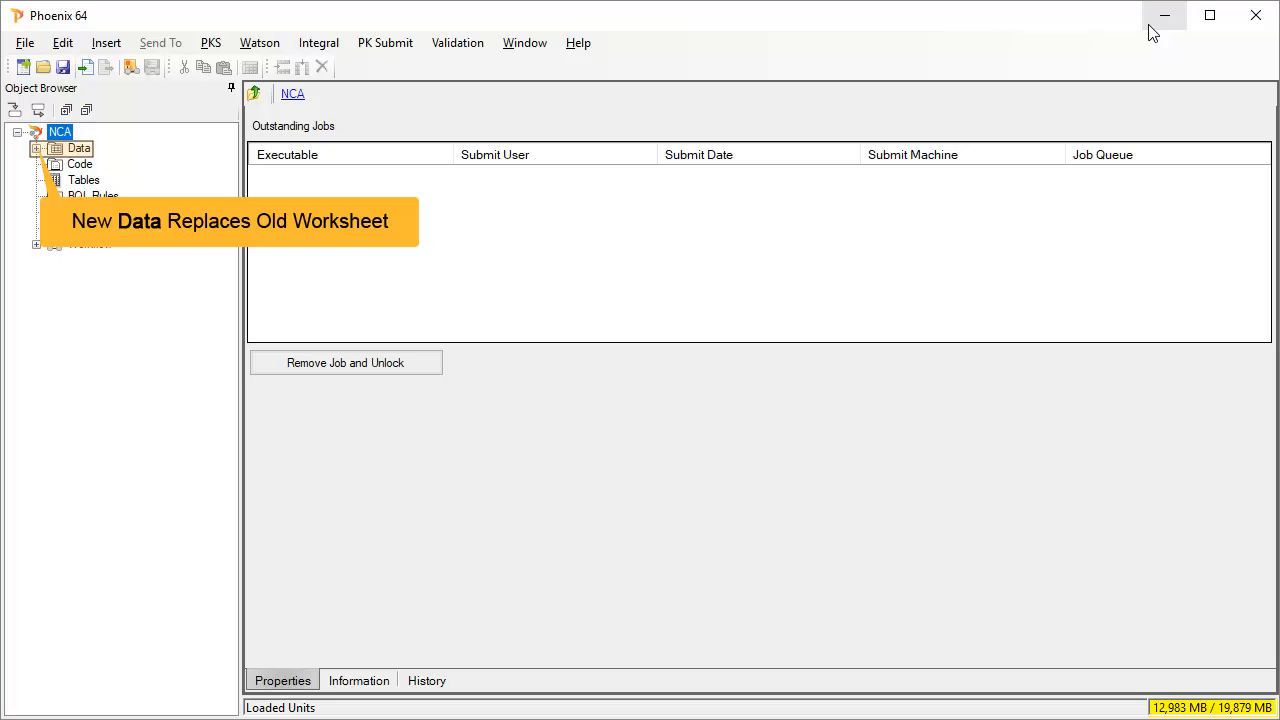
left_click(36, 148)
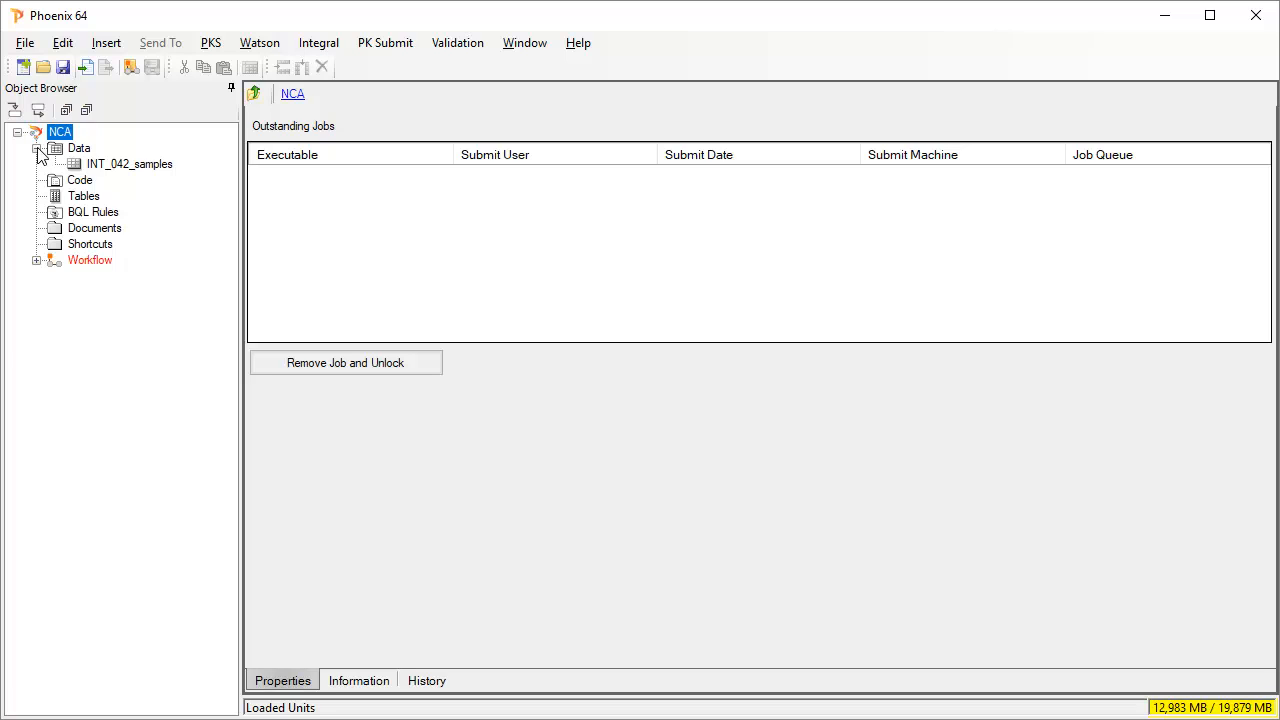
left_click(36, 260)
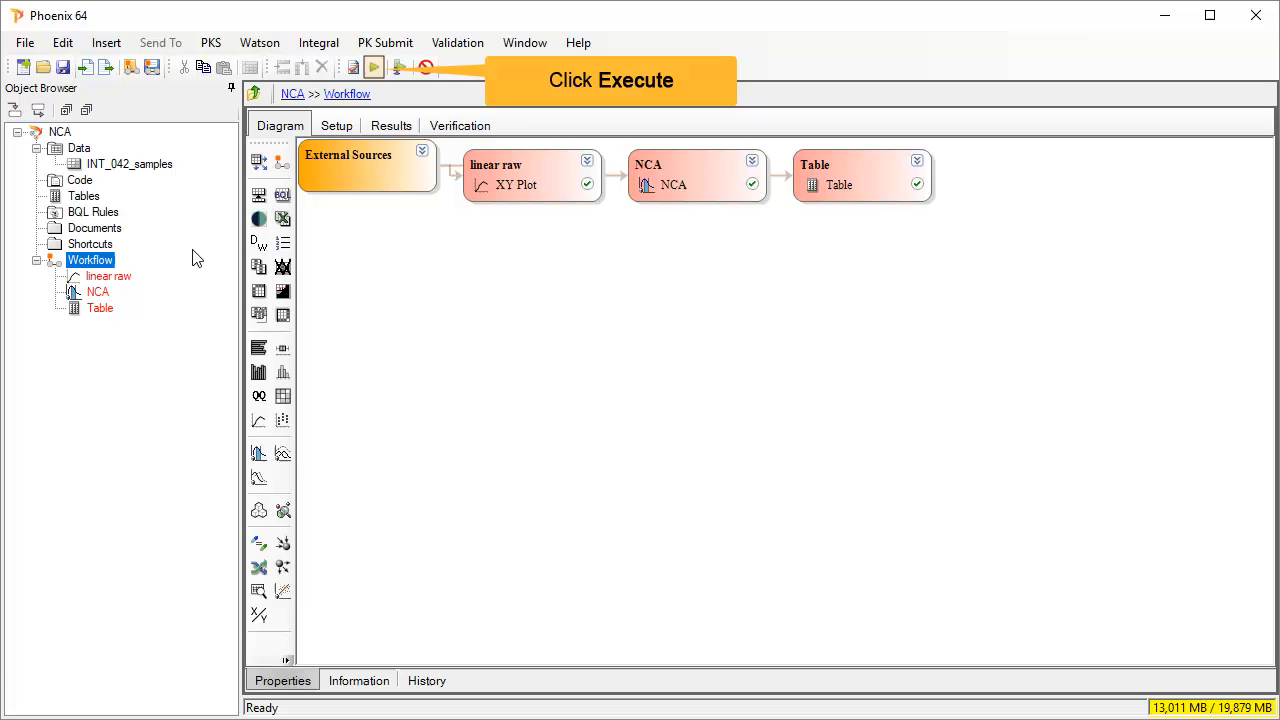
left_click(374, 68)
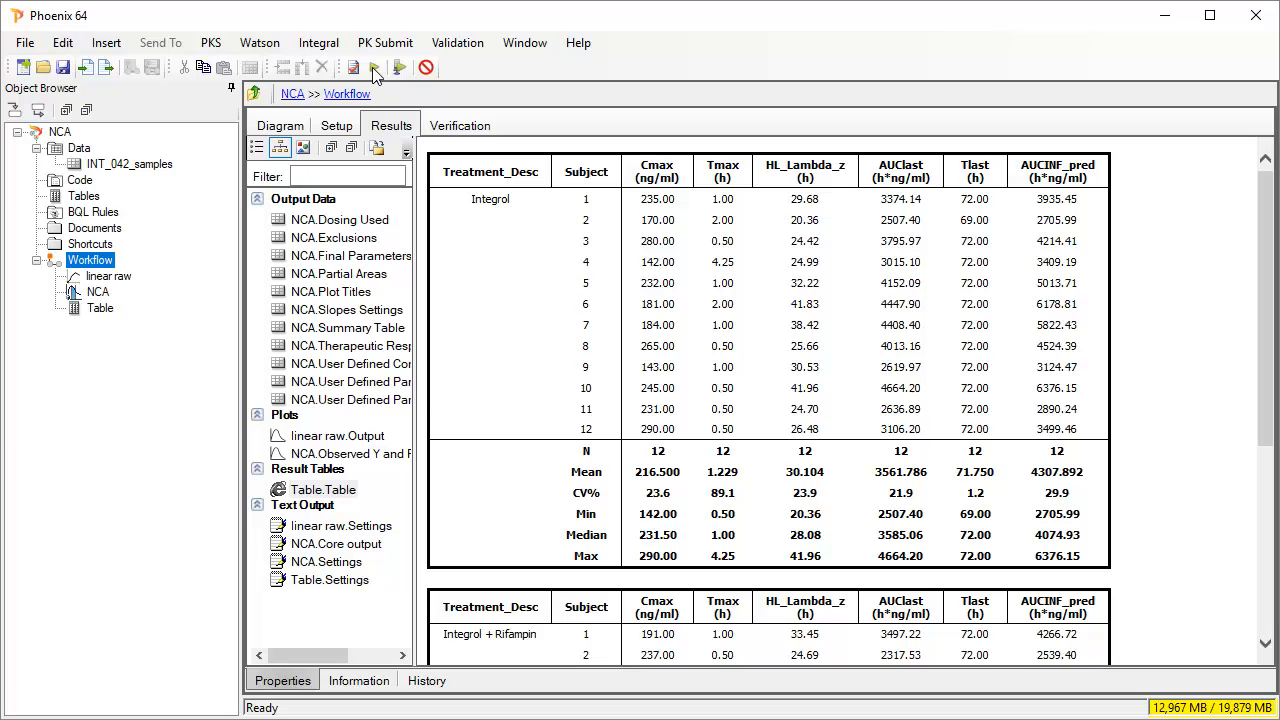
left_click(277, 440)
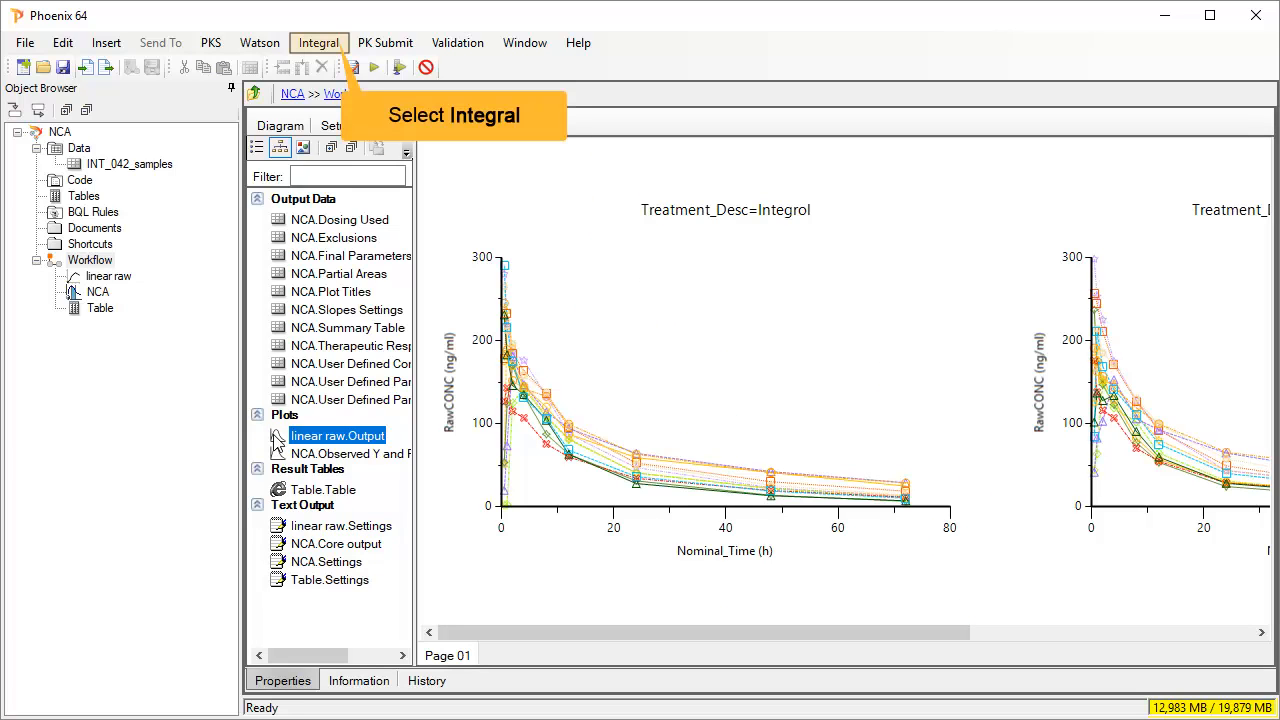
- Start an Integral save with default save options applied and Dependencies included
left_click(330, 46)
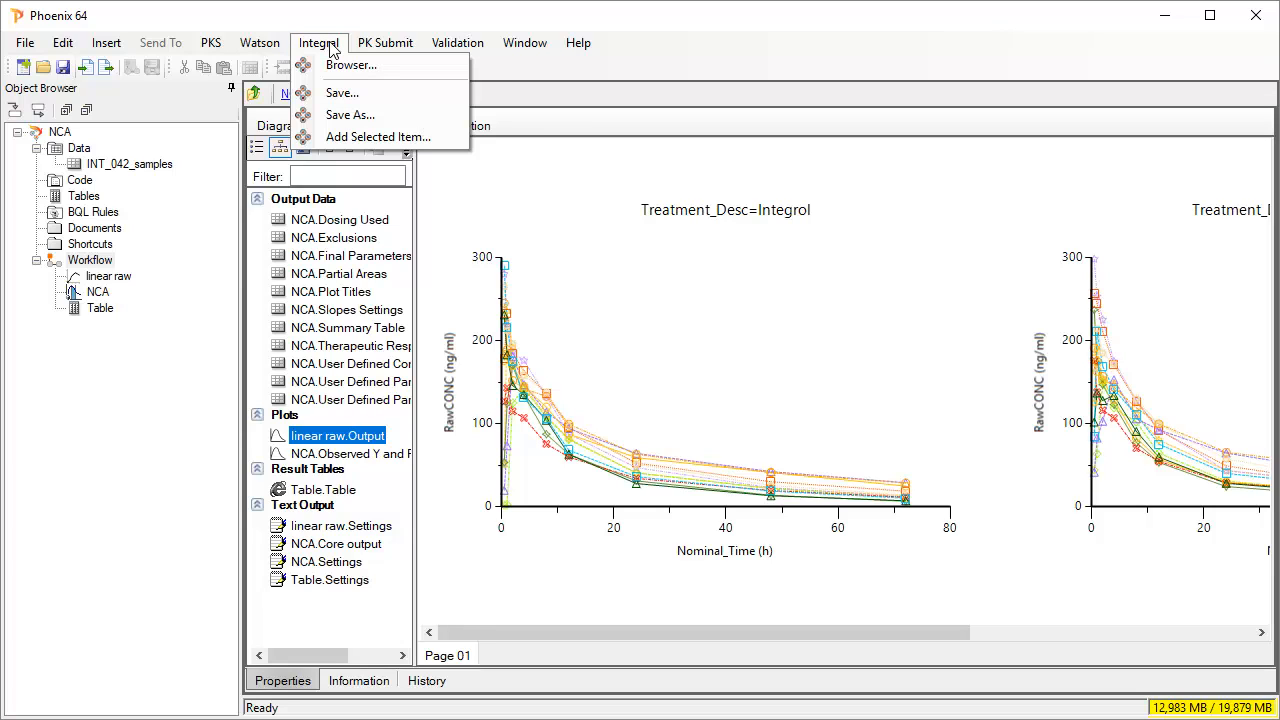
left_click(305, 96)
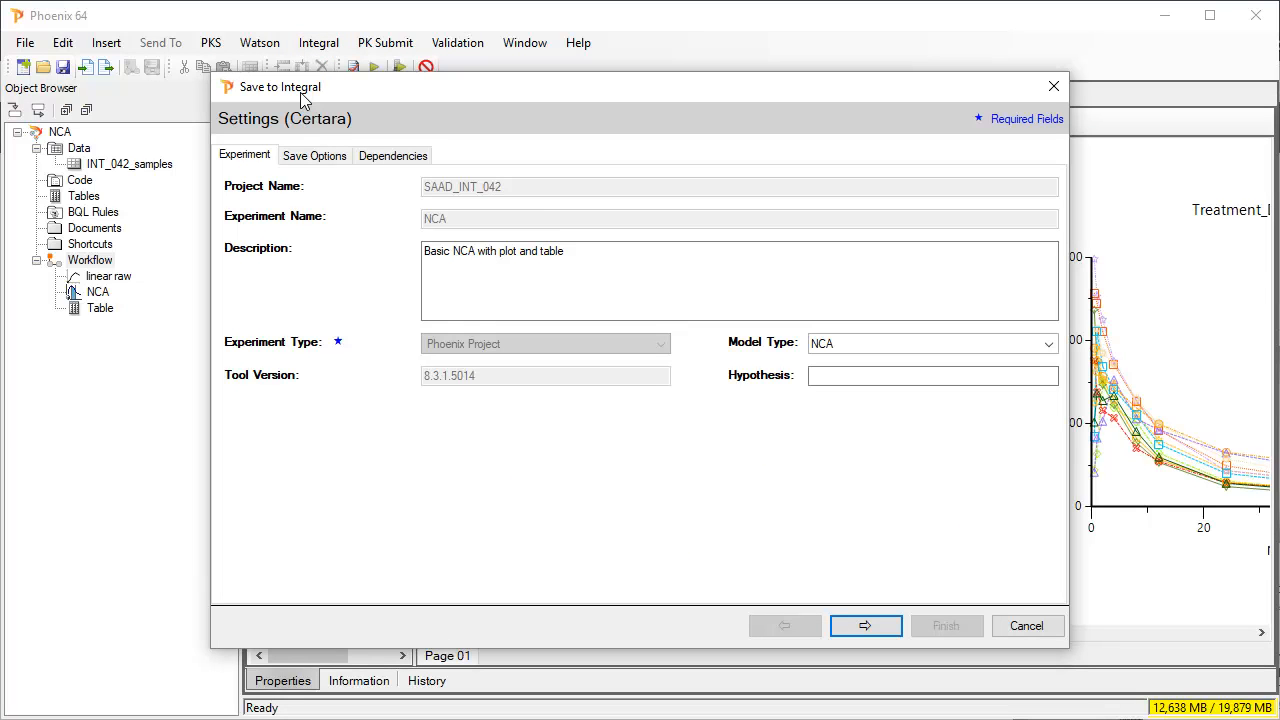
left_click(320, 160)
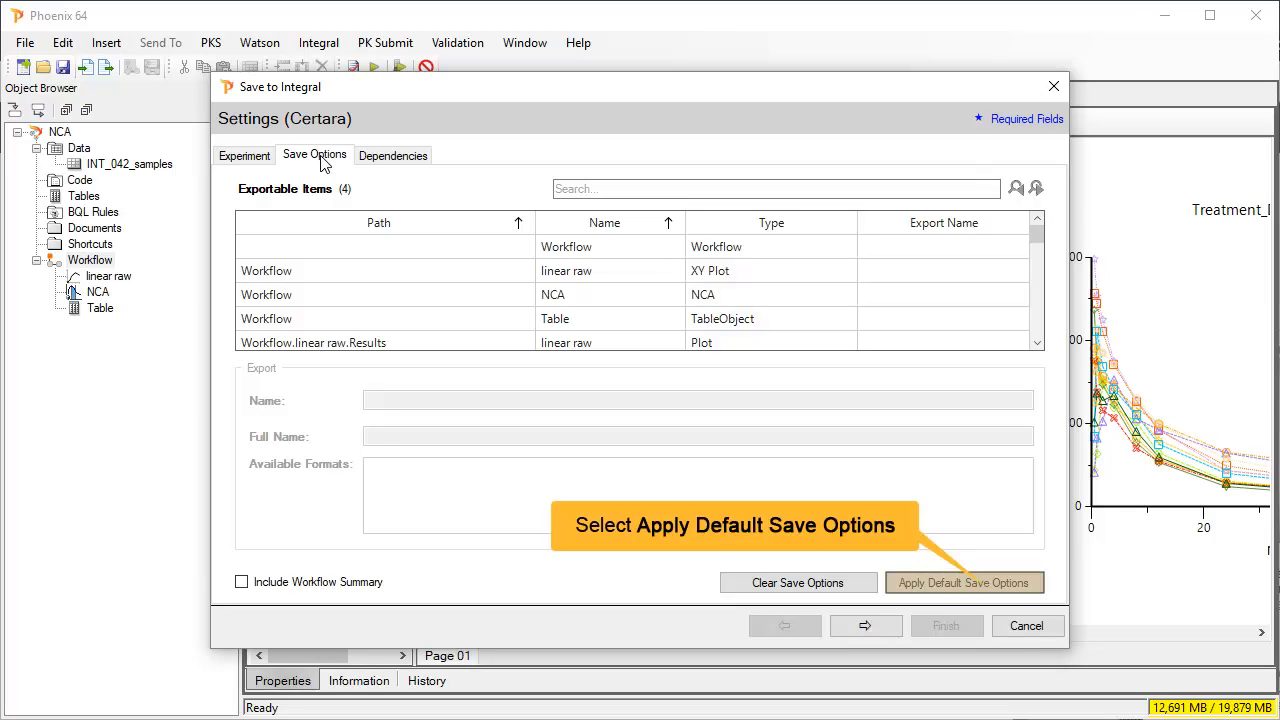
left_click(991, 572)
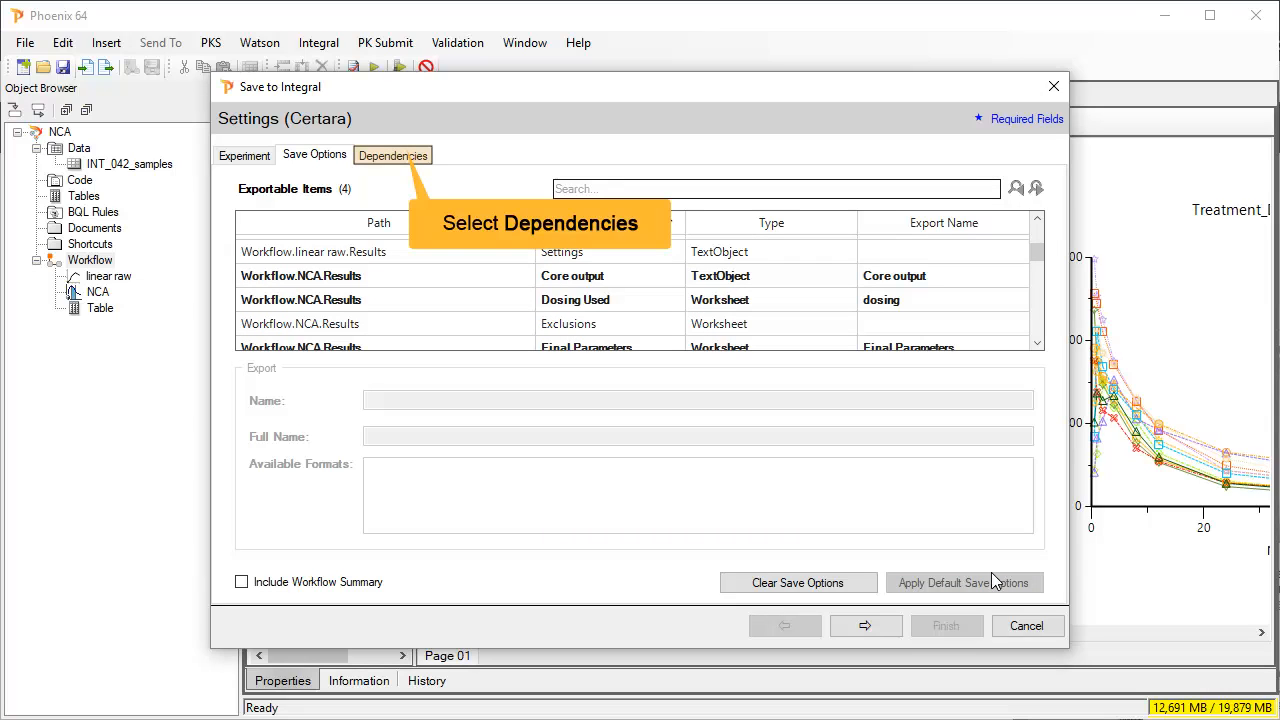
left_click(399, 157)
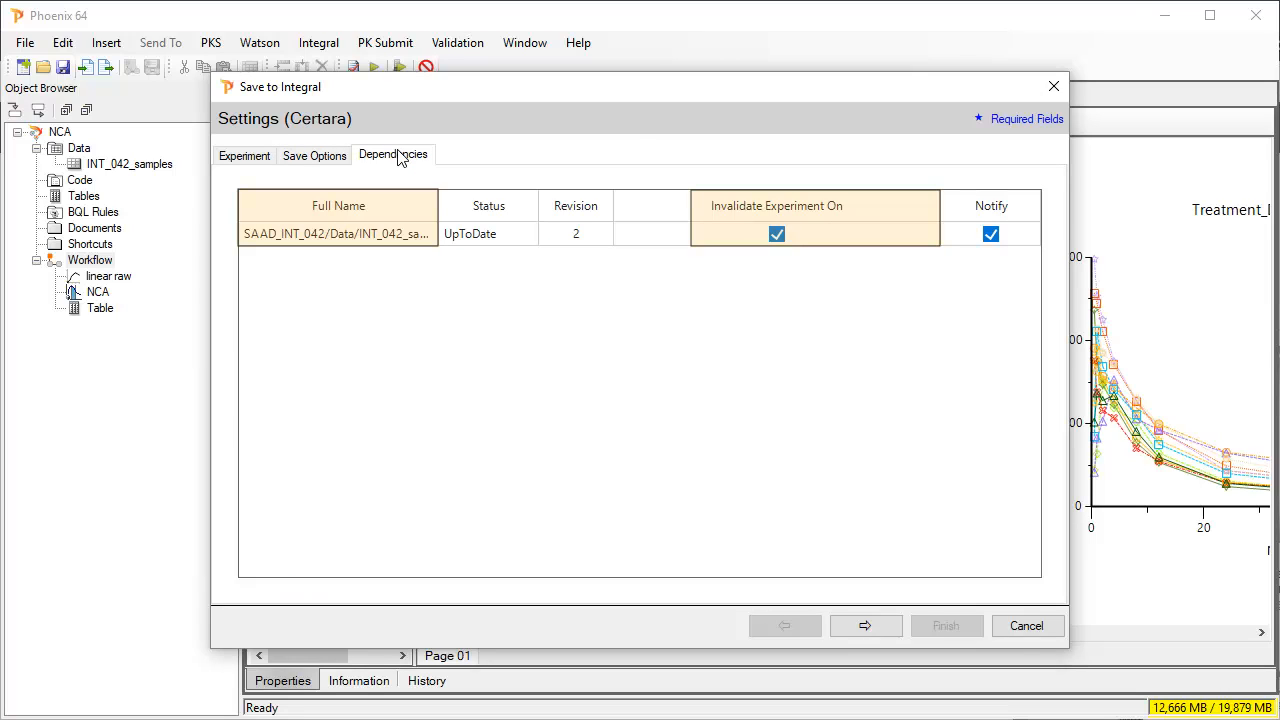
left_click(881, 626)
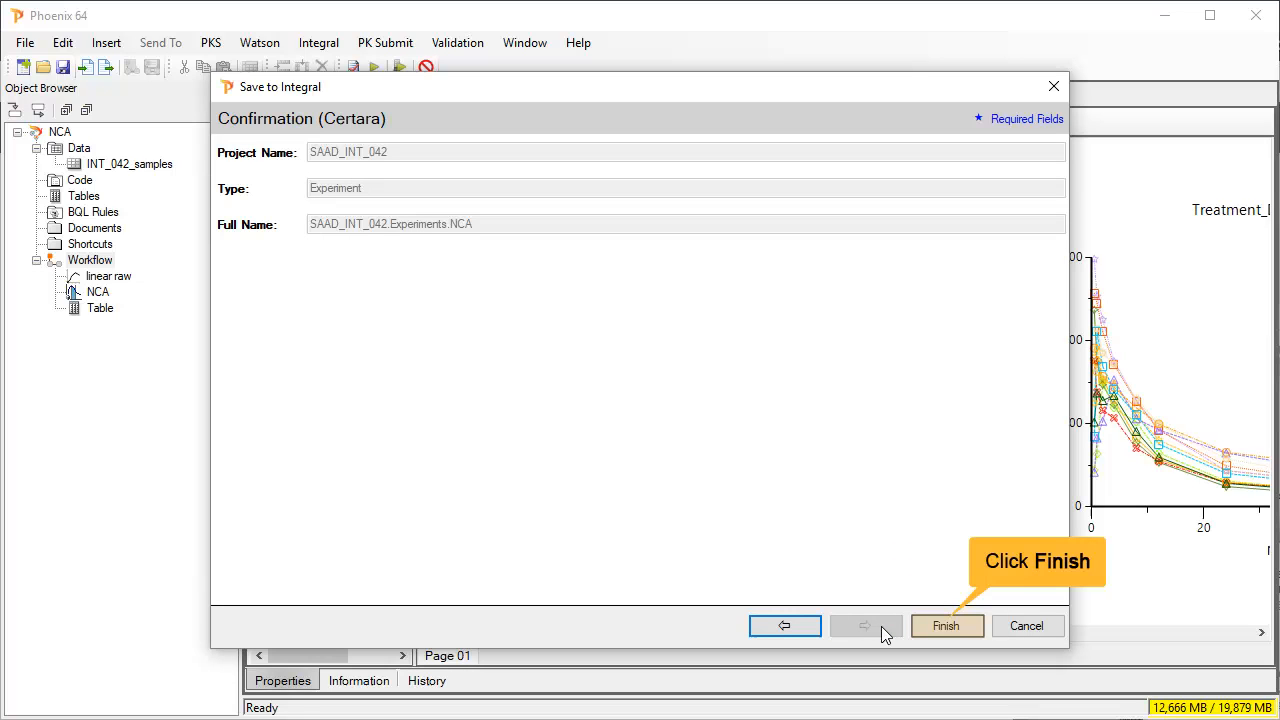
- Finish the save, signing with reason 're-run after reassays' and the account password
left_click(937, 625)
type("re-runa ")
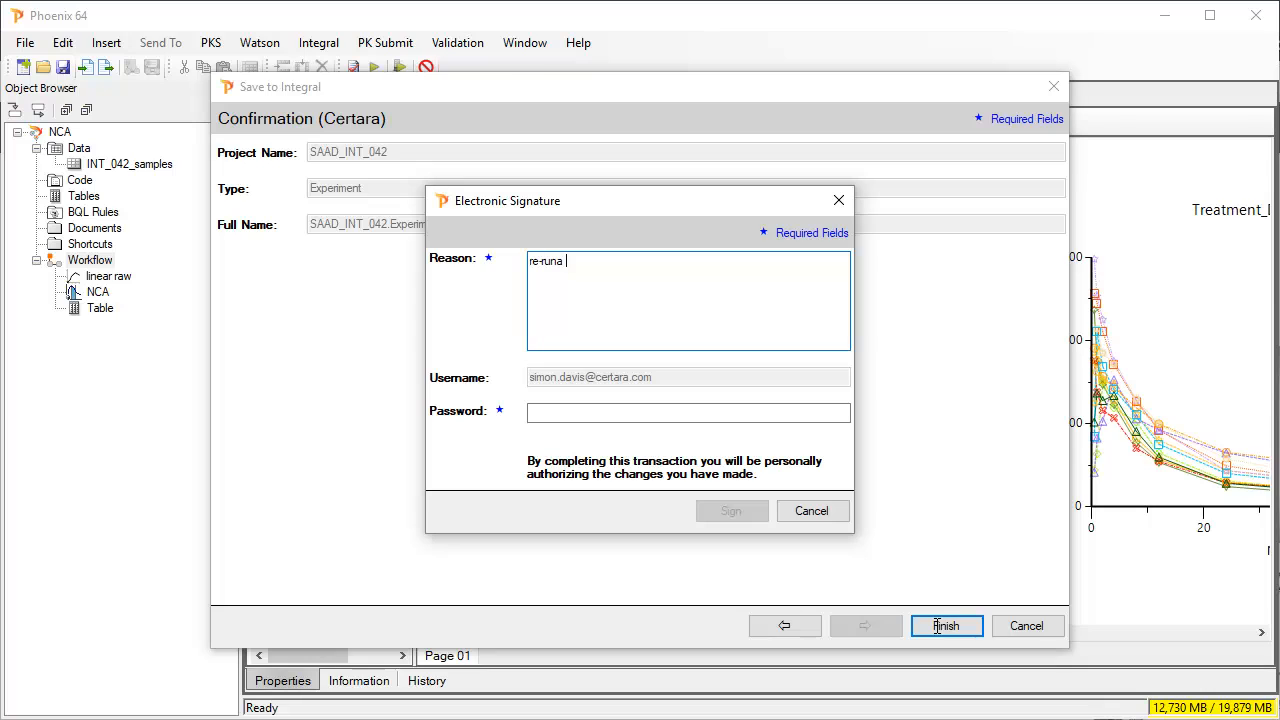
type("fter reassays")
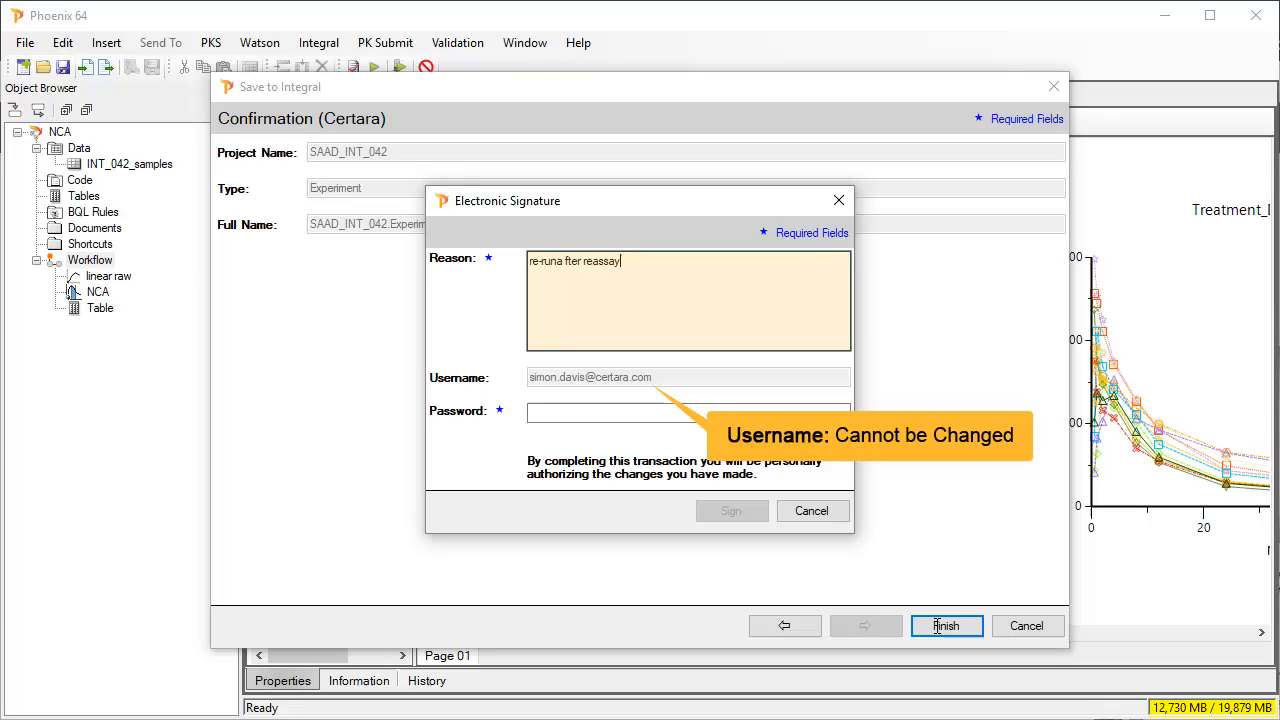
type("********")
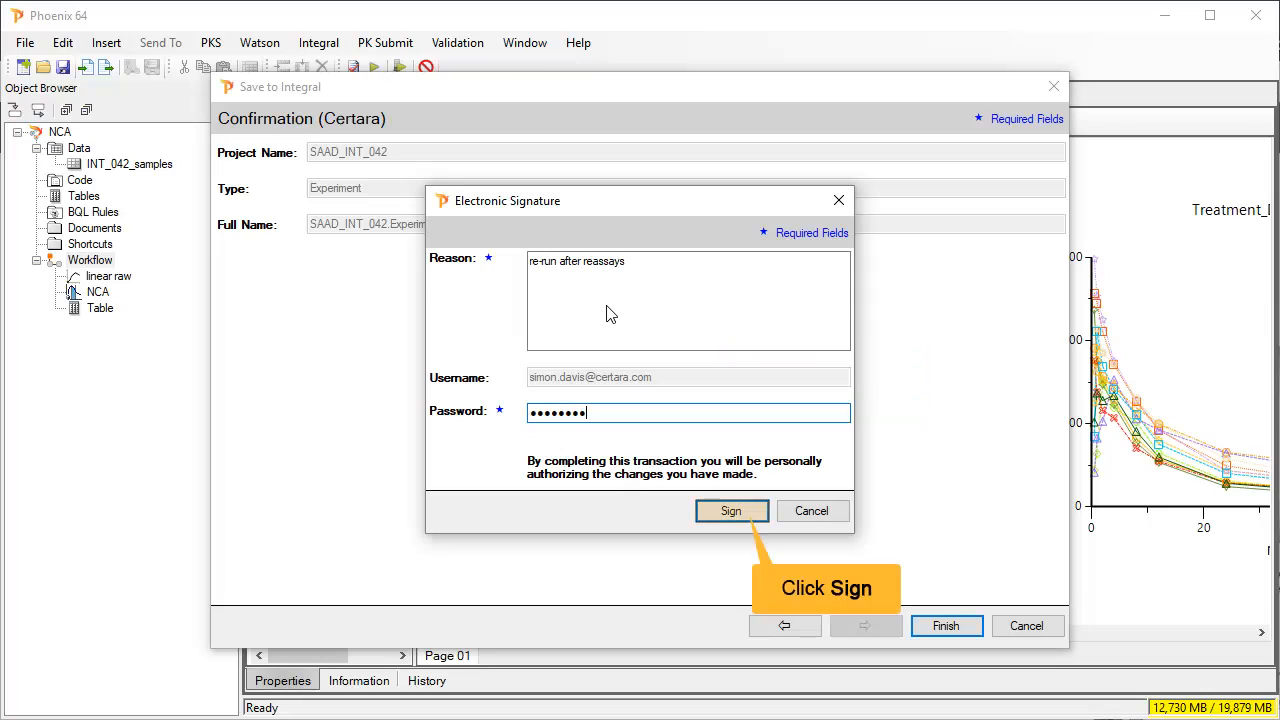
left_click(745, 520)
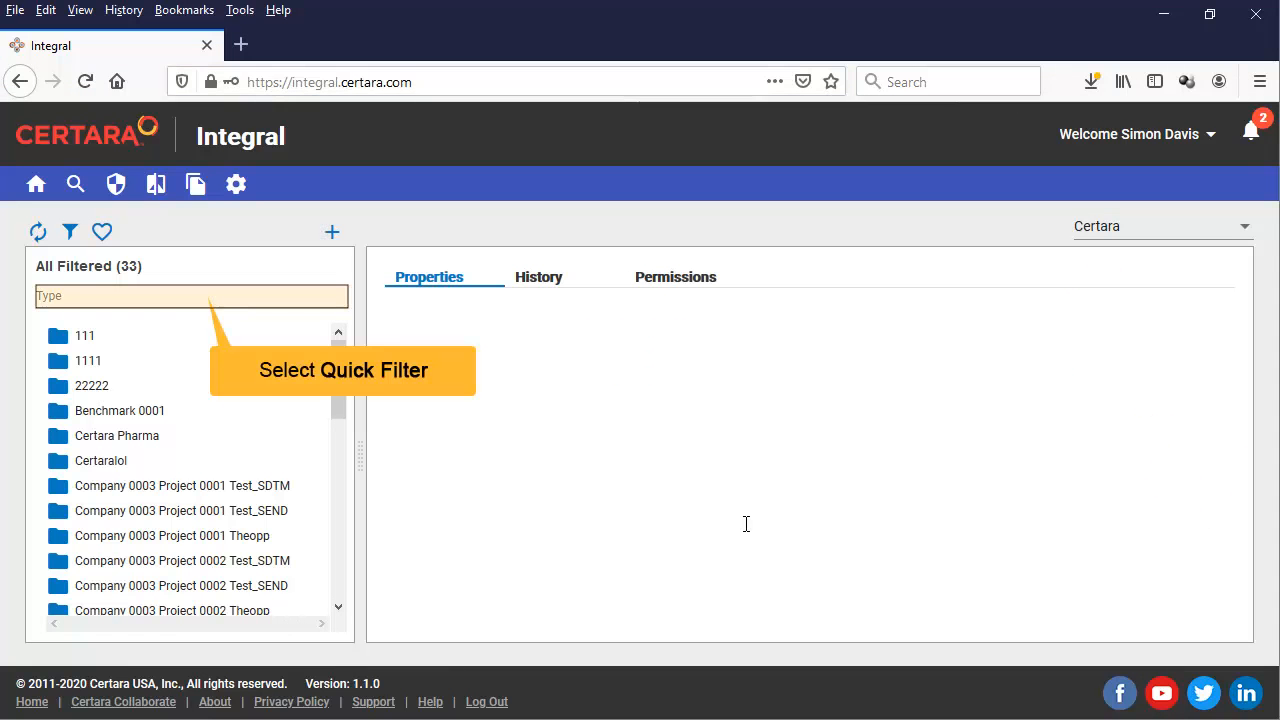
- Filter by 'sa', open SAAD_INT_042 > Experiments > NCA, and display Final Parameters Pivoted.CSV contents
left_click(200, 297)
type("sa")
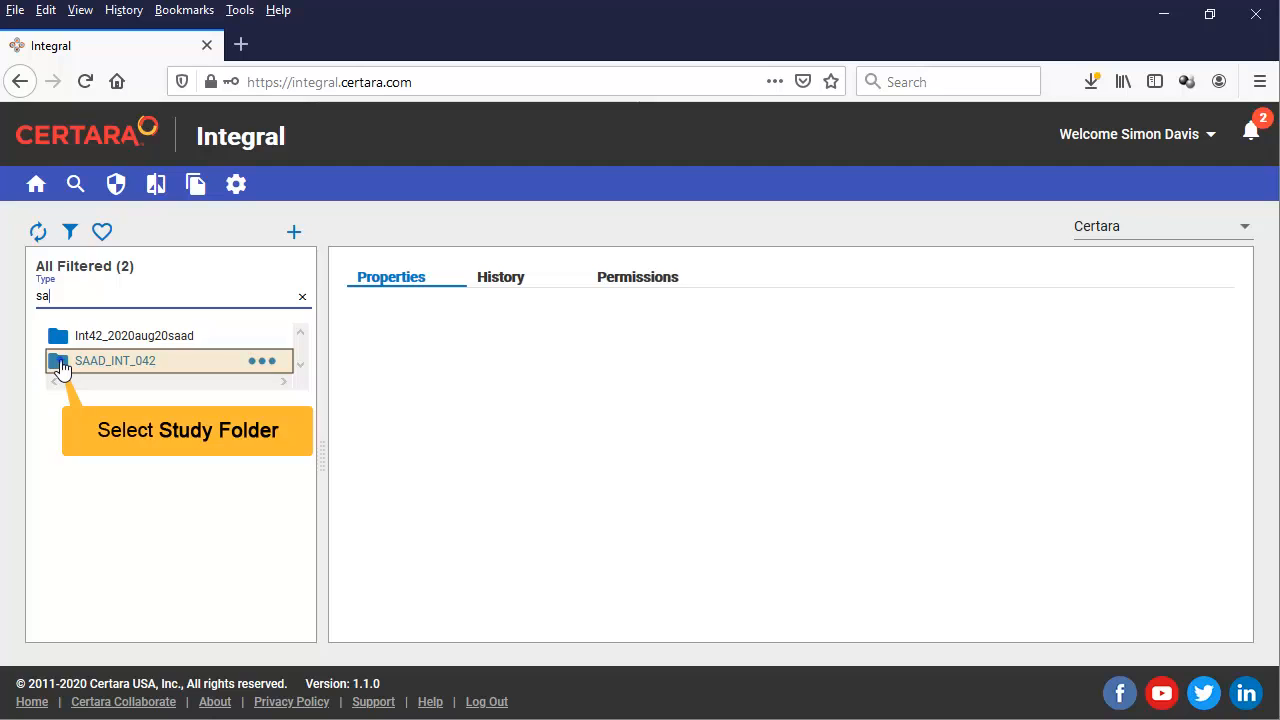
left_click(60, 364)
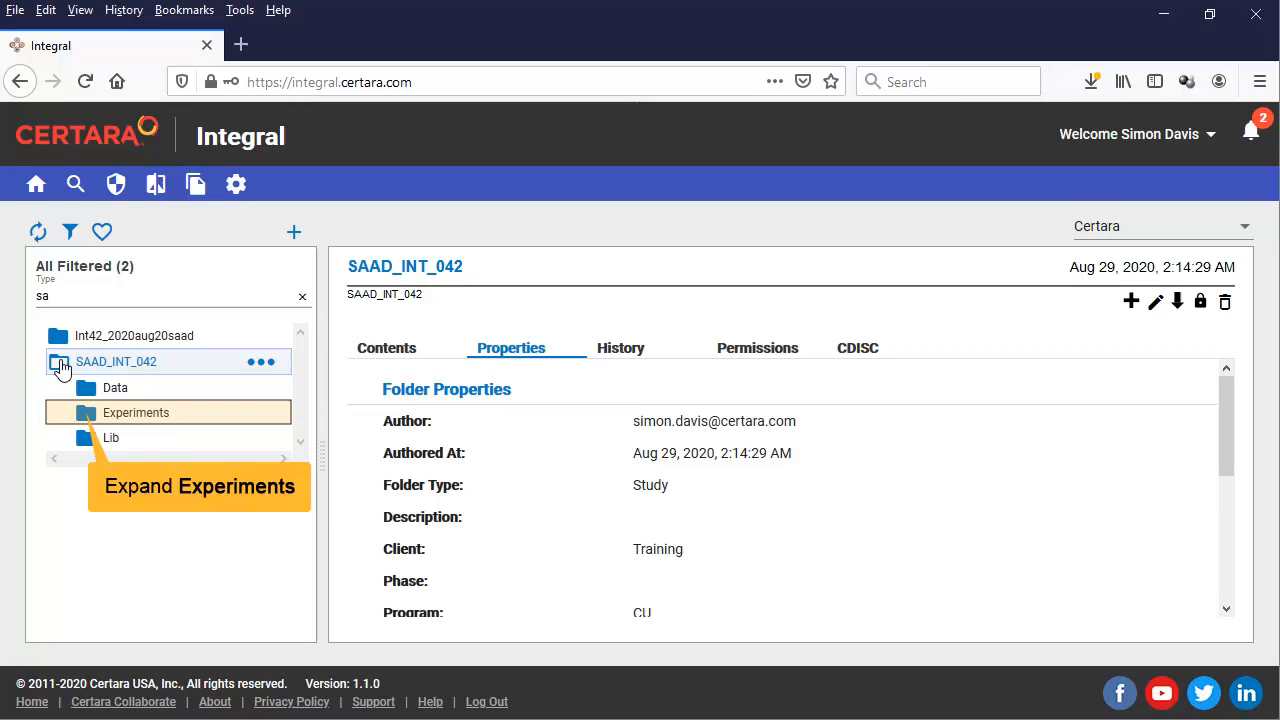
left_click(89, 420)
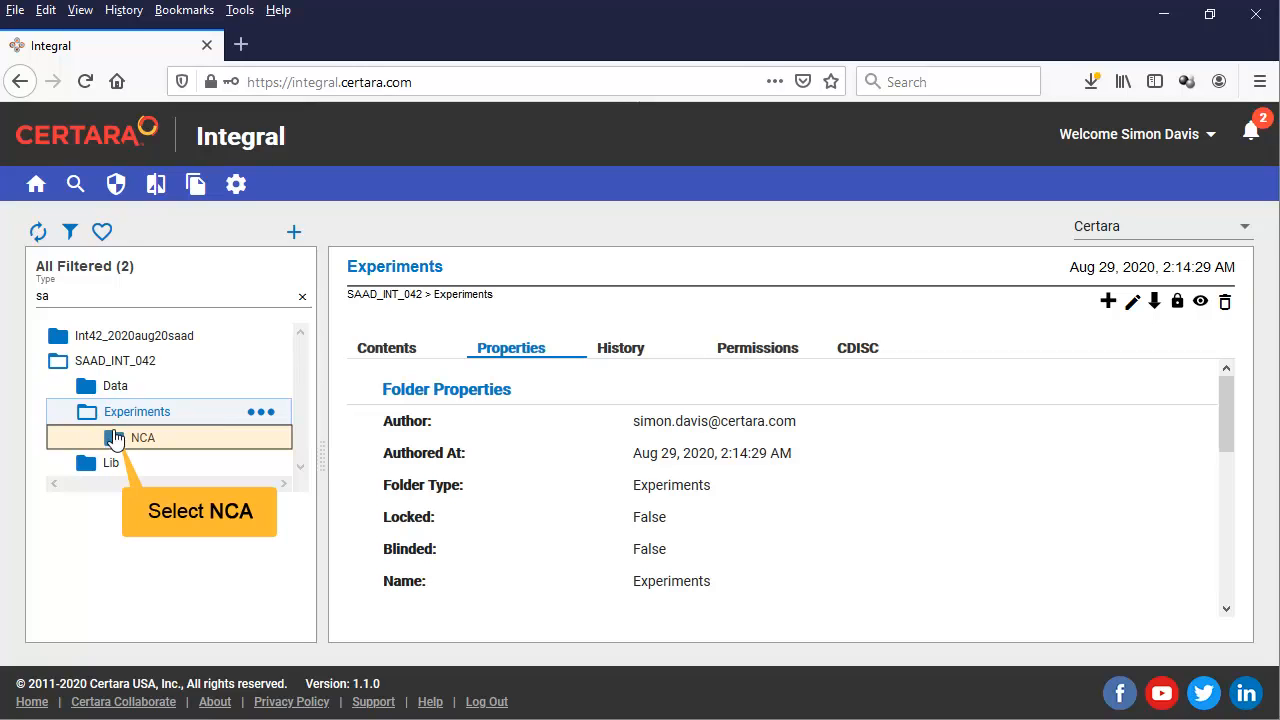
left_click(116, 443)
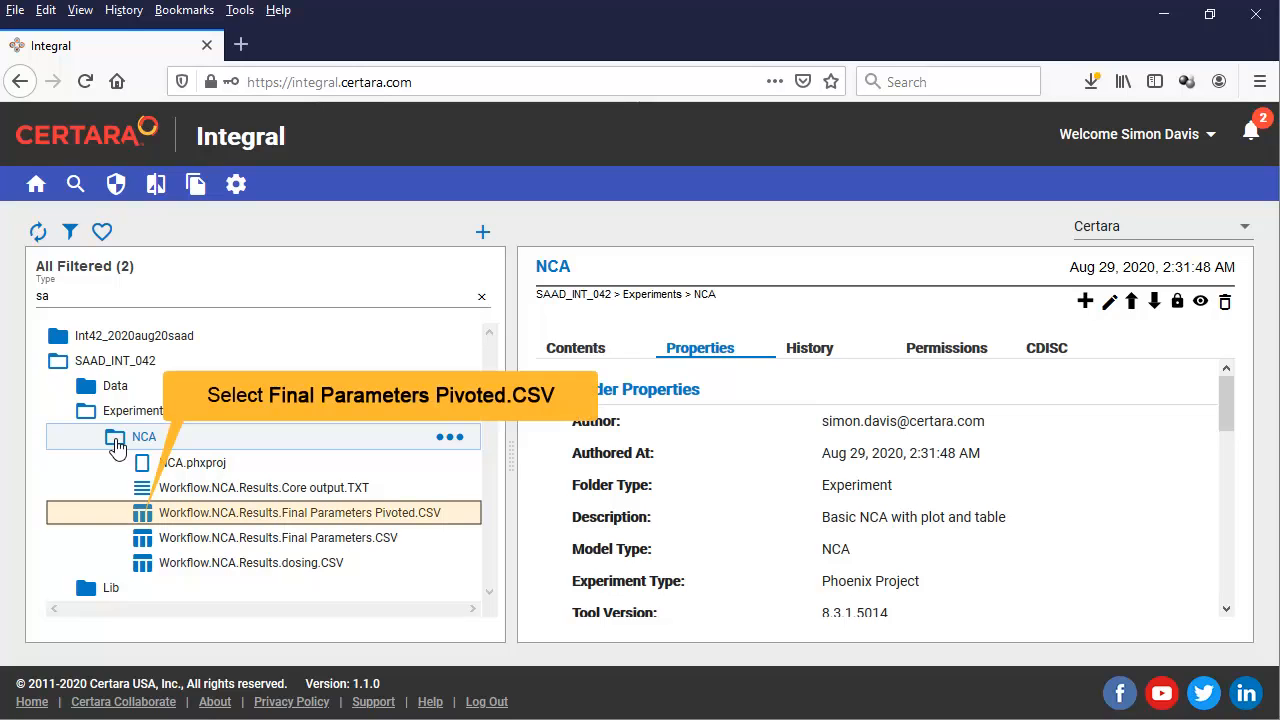
left_click(147, 513)
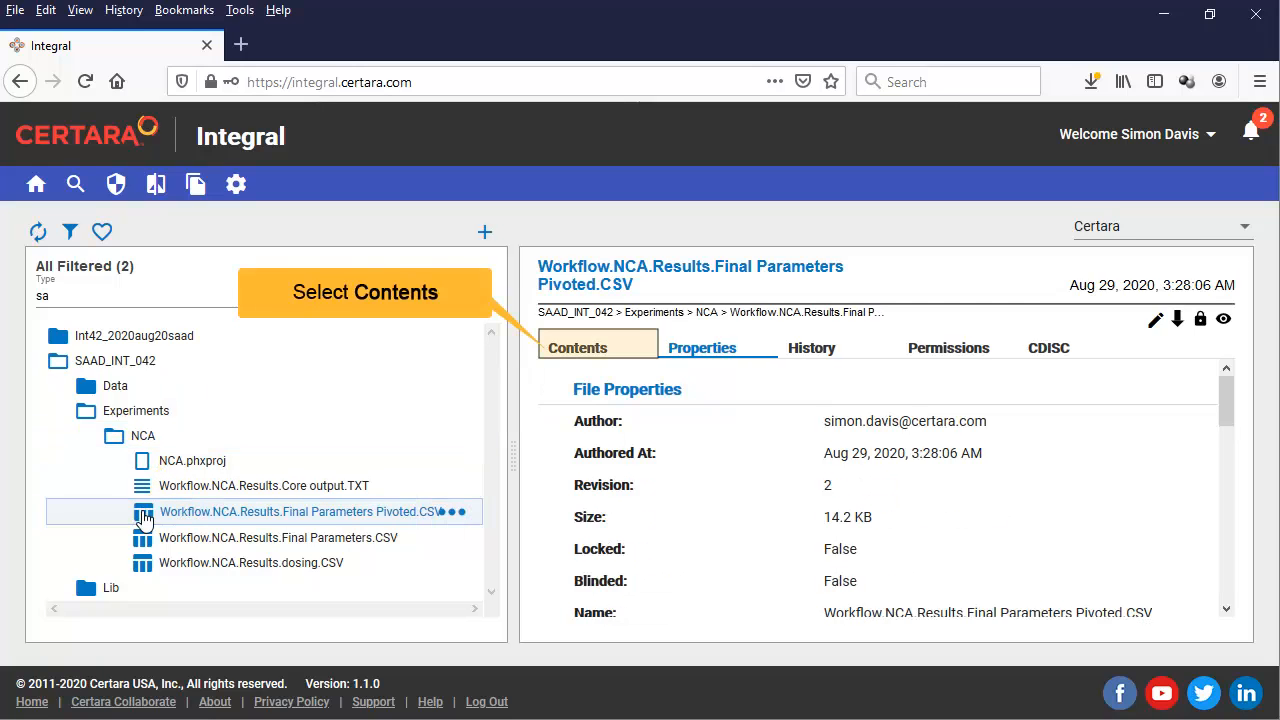
left_click(585, 358)
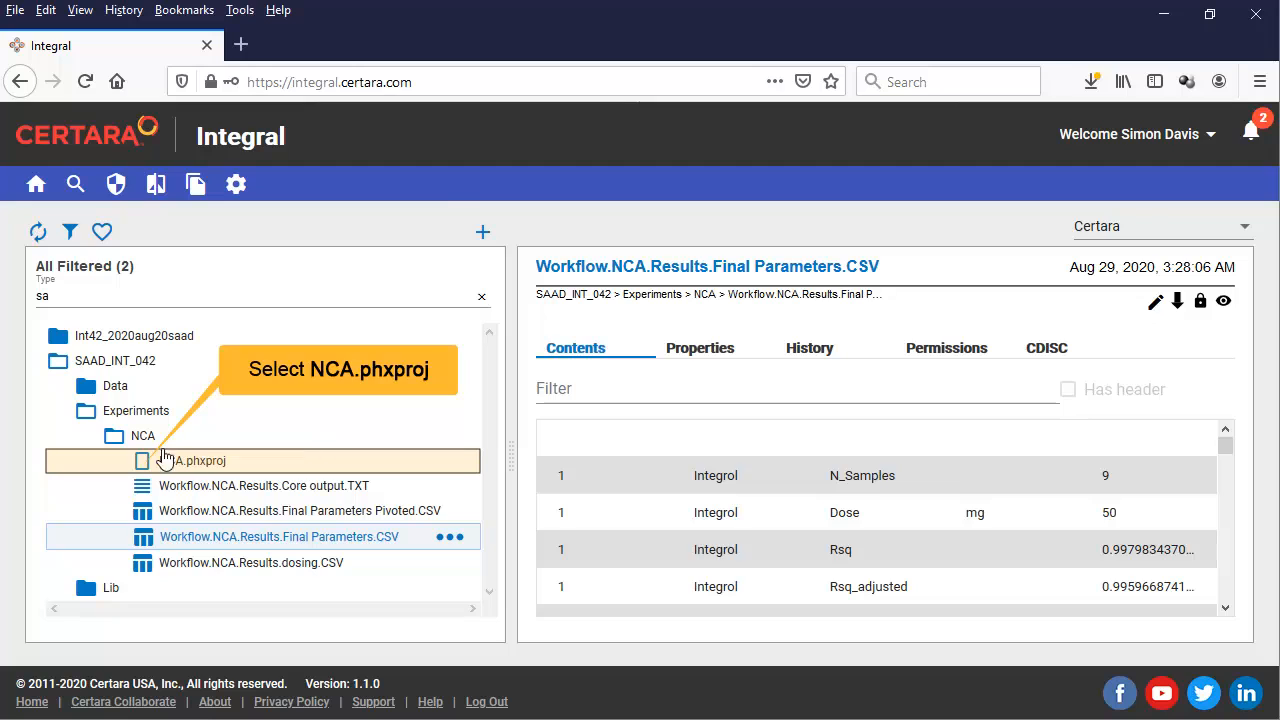
- Check NCA.phxproj's History shows revision 2 and download that revision
left_click(144, 463)
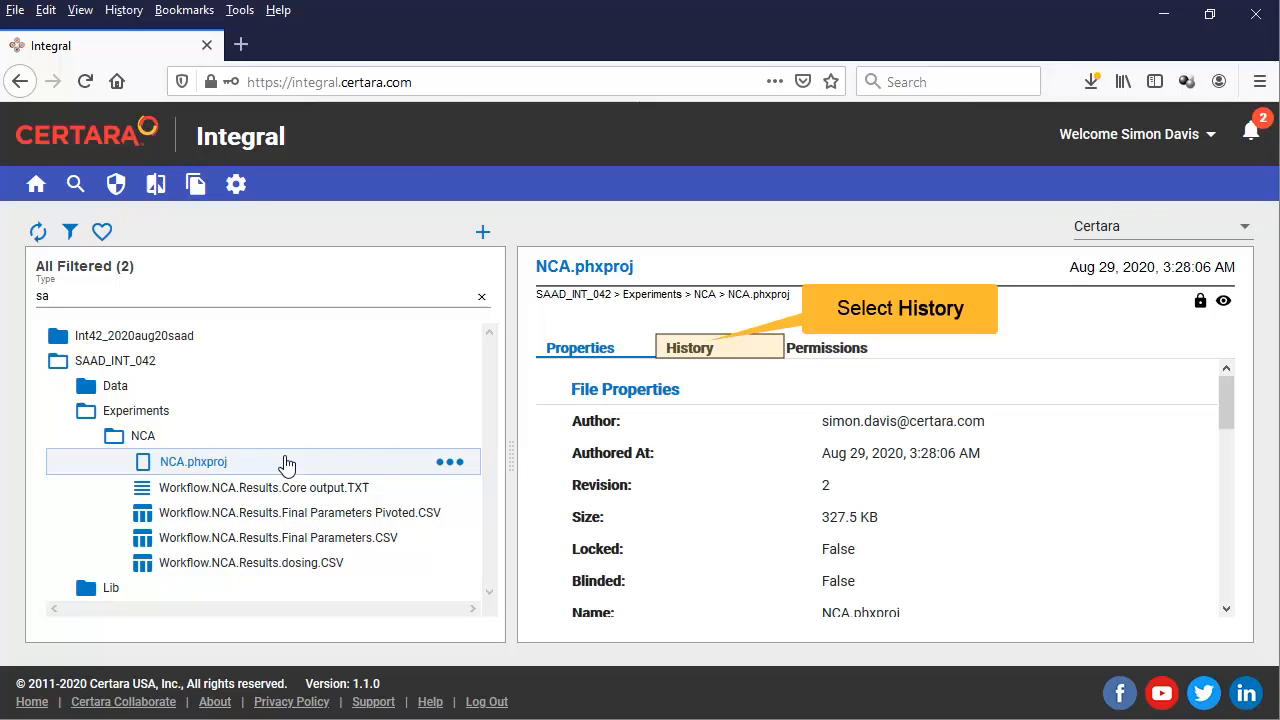
left_click(710, 350)
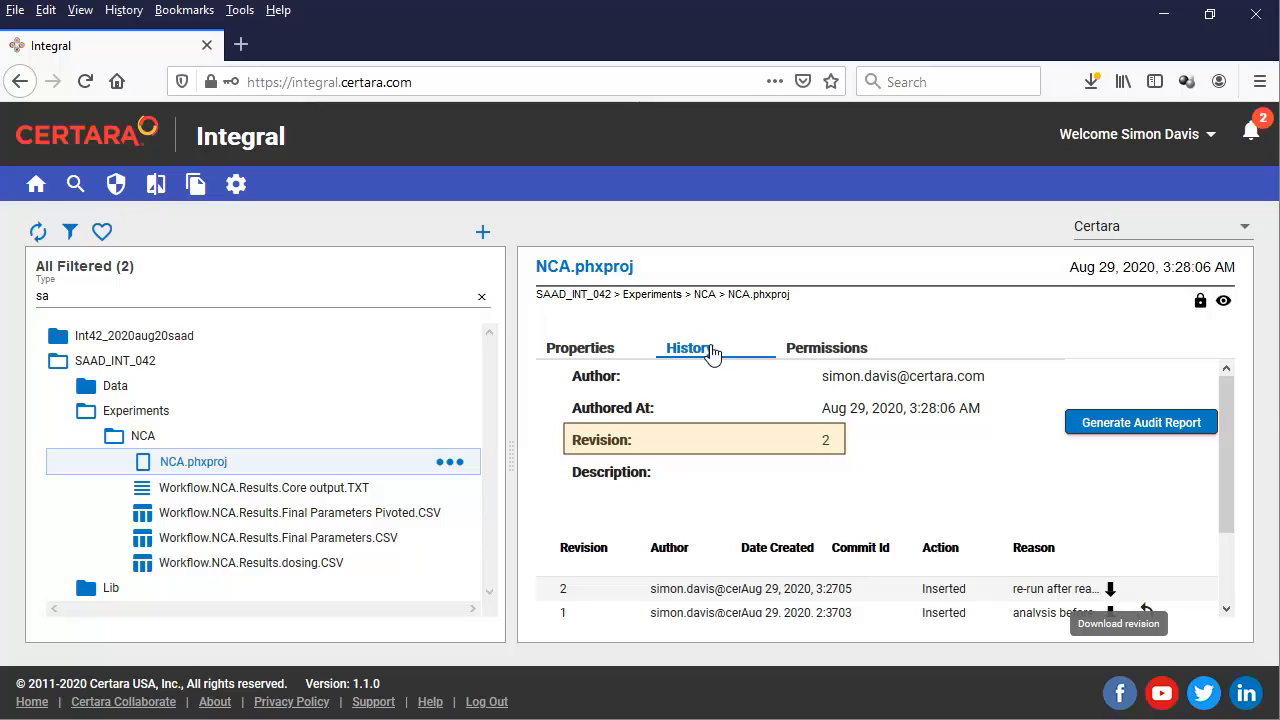
left_click(1111, 590)
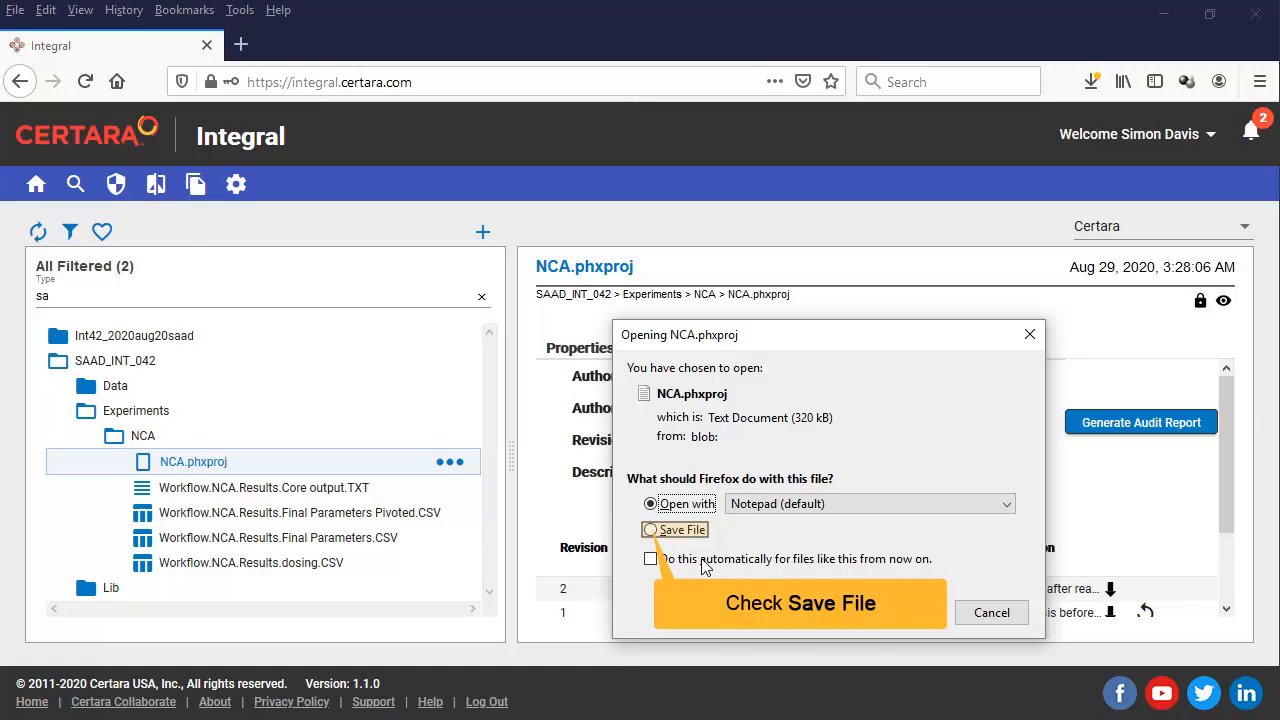